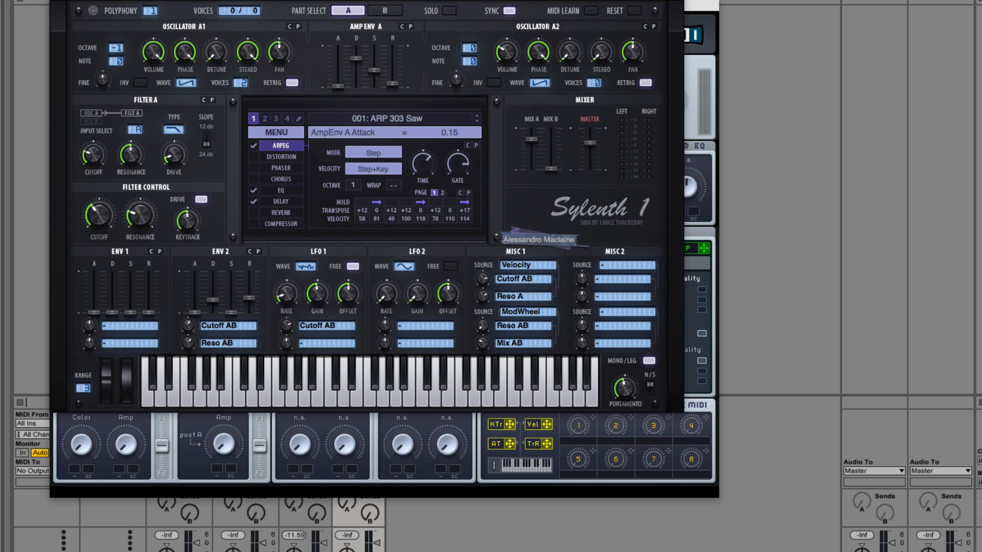
Step: Initialise the Sylenth1 preset, set Filter A to bandpass and raise its resonance, with drive at about 3.90
{"action": "left_click_drag", "start_coordinate": [163, 6], "coordinate": [194, 13]}
{"action": "left_click", "coordinate": [333, 144]}
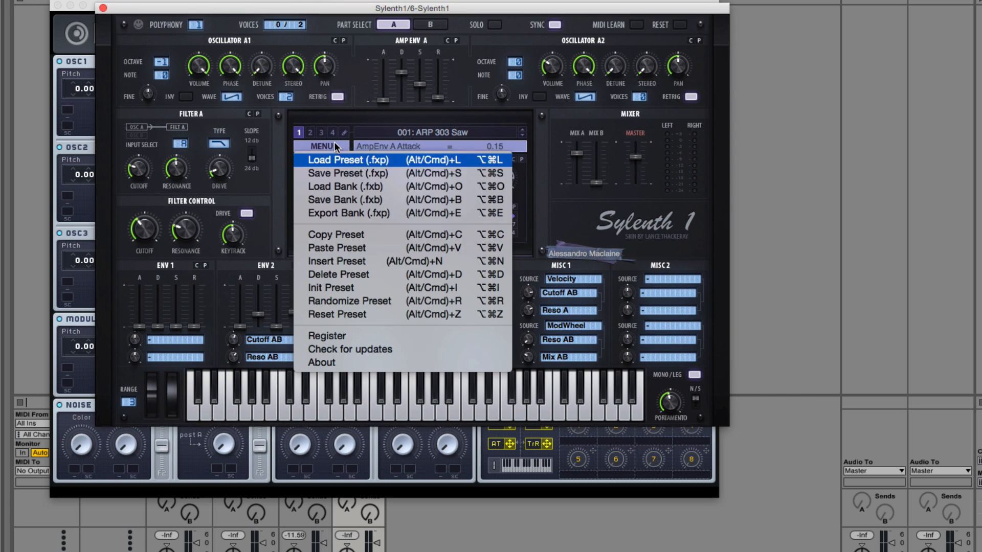
{"action": "left_click", "coordinate": [347, 288]}
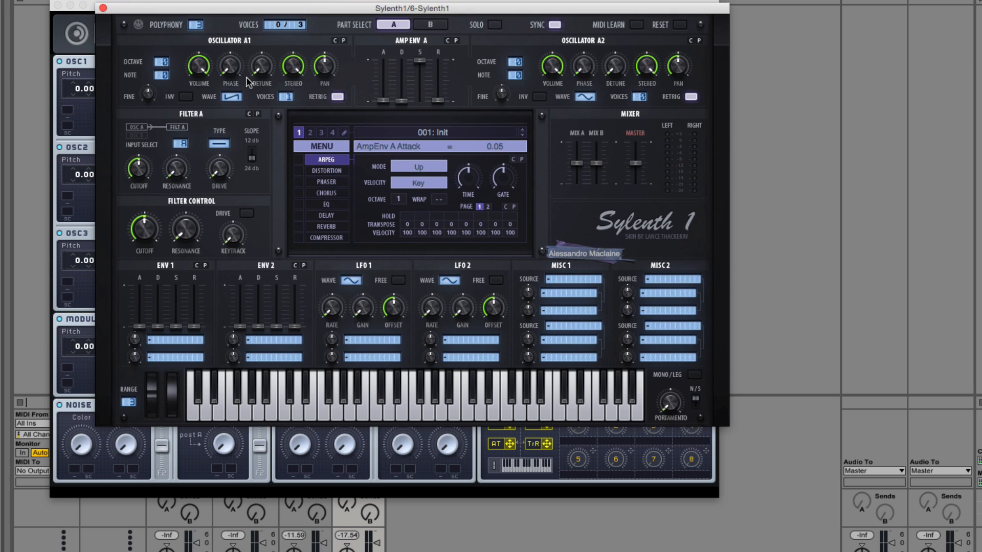
{"action": "left_click", "coordinate": [218, 146]}
{"action": "left_click_drag", "start_coordinate": [245, 141], "coordinate": [257, 139]}
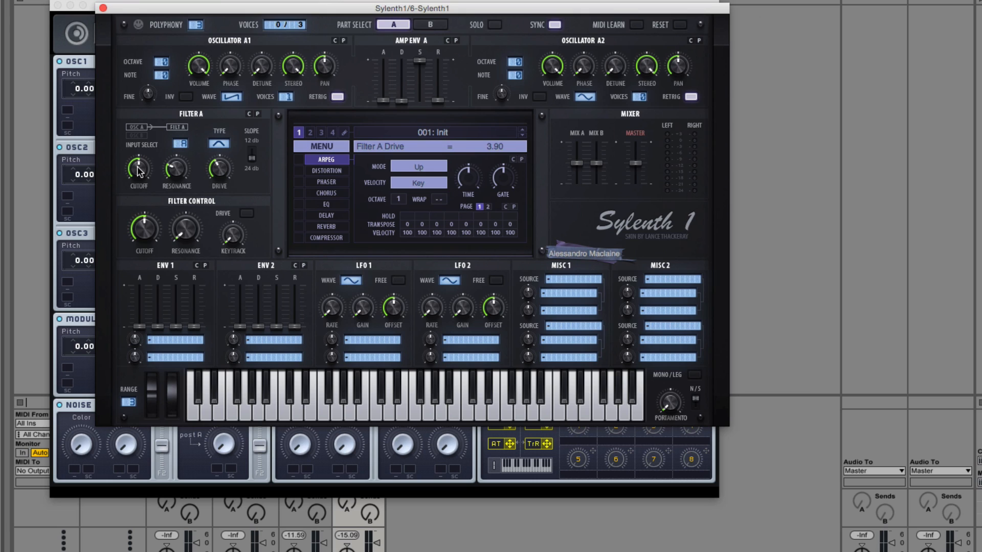
Step: Enable Sylenth1's distortion effect and set its type to Clip
{"action": "left_click", "coordinate": [340, 174]}
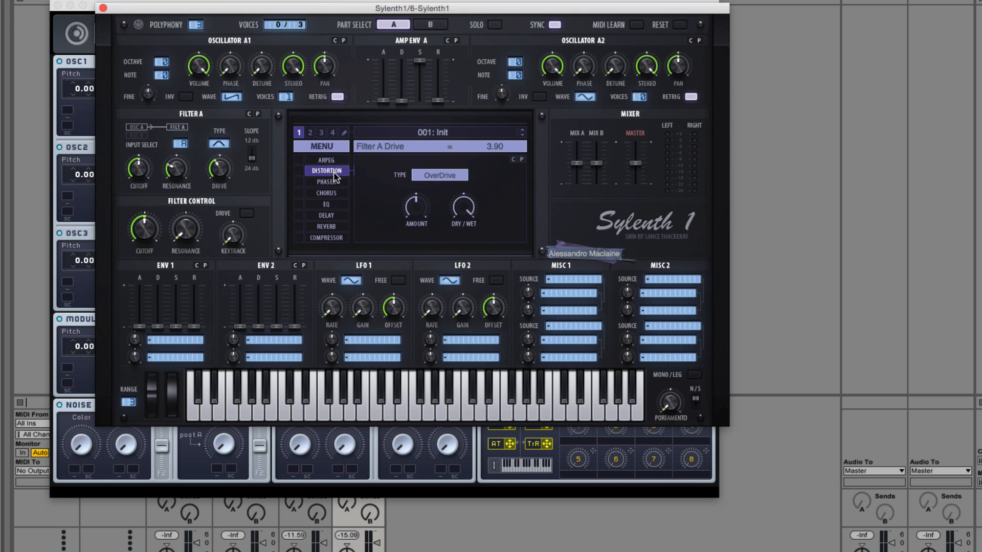
{"action": "left_click", "coordinate": [299, 170]}
{"action": "left_click", "coordinate": [449, 175]}
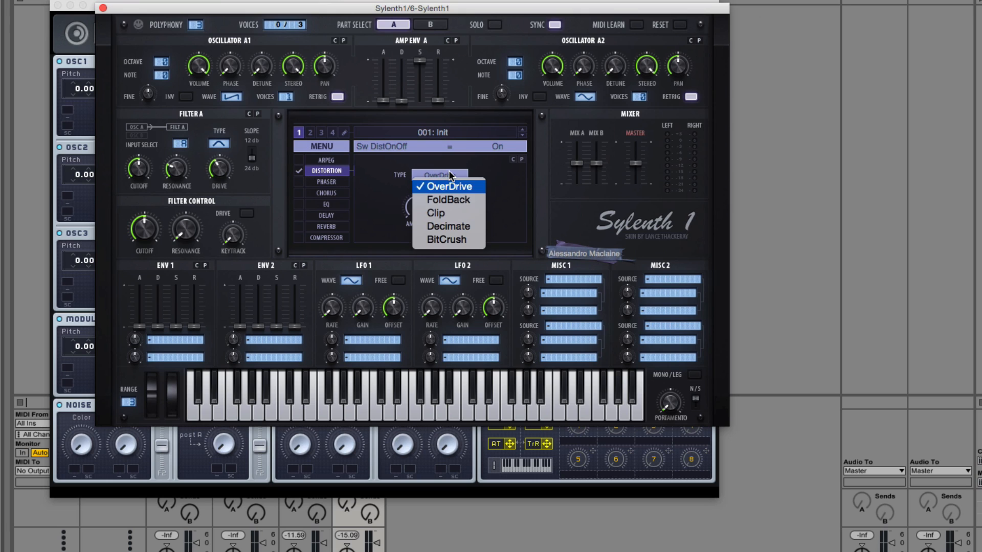
{"action": "left_click", "coordinate": [441, 214]}
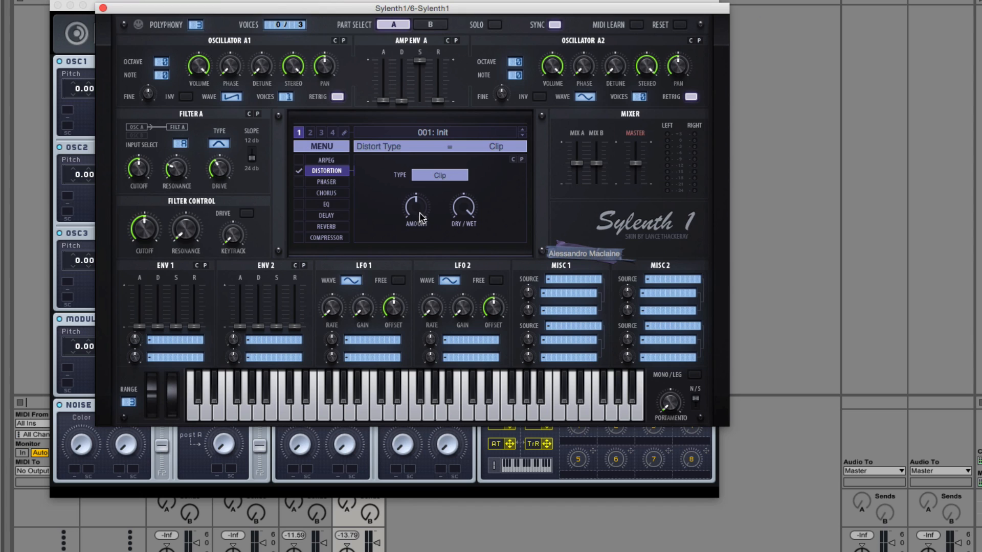
Step: Tune Filter A with a 12 dB slope, adjusting its cutoff from about 378 Hz and raising resonance and drive
{"action": "mouse_move", "coordinate": [147, 176]}
{"action": "left_mouse_down"}
{"action": "mouse_move", "coordinate": [144, 214]}
{"action": "mouse_move", "coordinate": [150, 172]}
{"action": "left_mouse_up"}
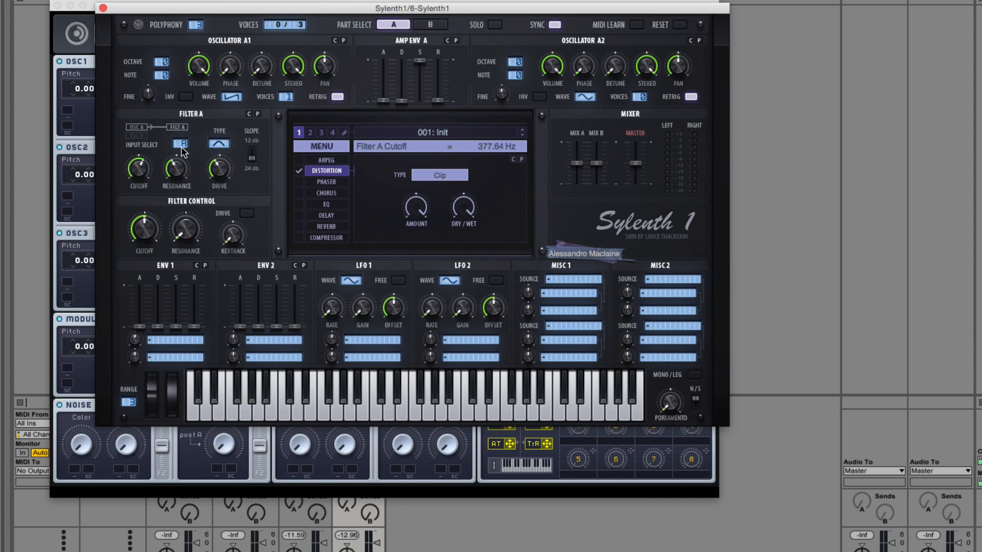
{"action": "left_click", "coordinate": [247, 155]}
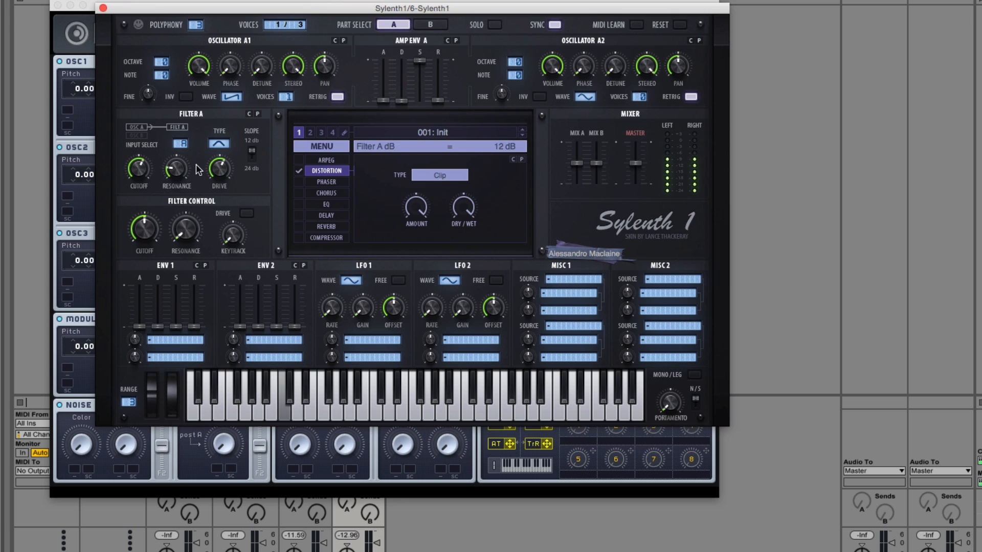
{"action": "left_click_drag", "start_coordinate": [146, 171], "coordinate": [174, 143]}
{"action": "left_click_drag", "start_coordinate": [218, 170], "coordinate": [220, 149]}
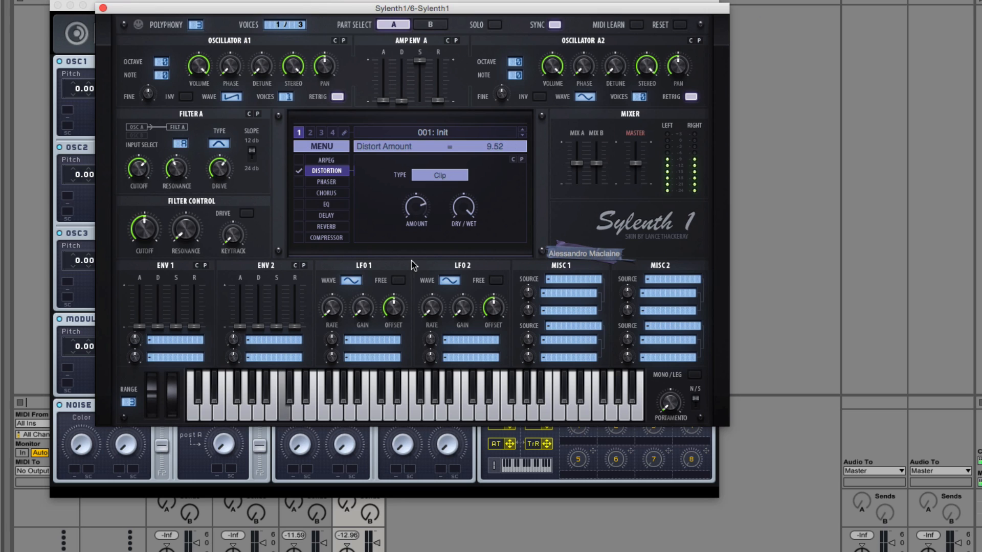
Step: Set the distortion dry/wet to 100%, and fine-tune Filter A's cutoff with drive about 7.00 and resonance about 5.33
{"action": "left_click_drag", "start_coordinate": [463, 200], "coordinate": [463, 275]}
{"action": "left_click_drag", "start_coordinate": [463, 201], "coordinate": [458, 169]}
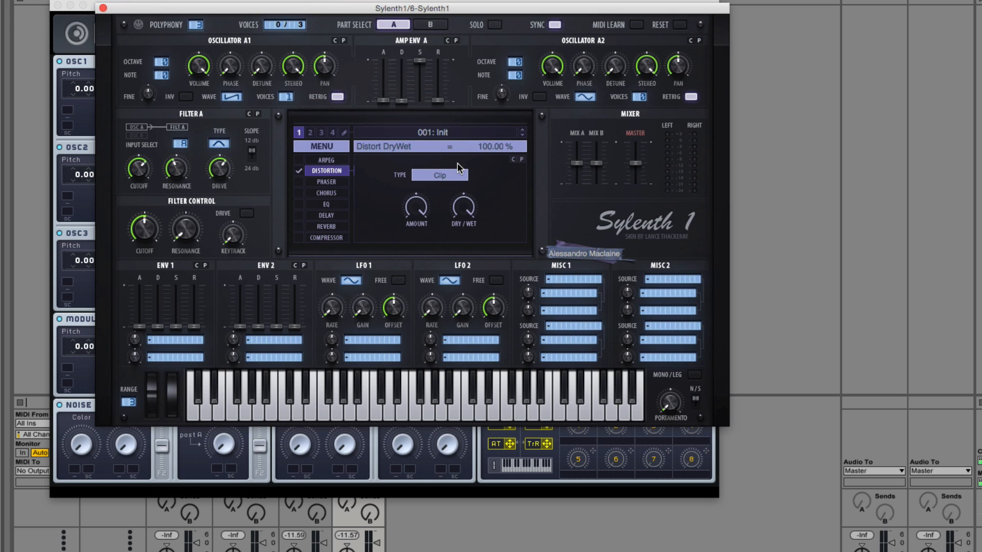
{"action": "left_click_drag", "start_coordinate": [137, 179], "coordinate": [139, 169]}
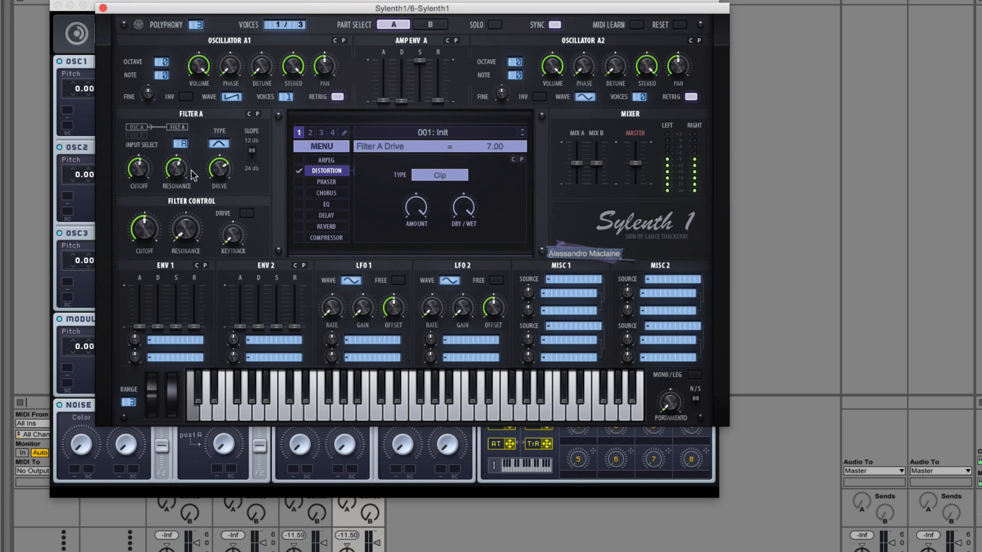
{"action": "left_click_drag", "start_coordinate": [138, 168], "coordinate": [174, 192]}
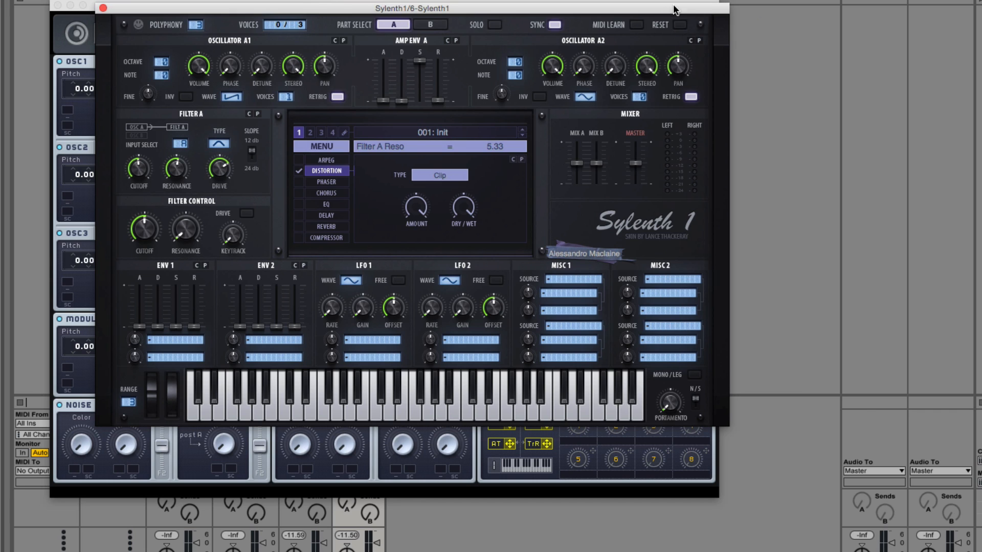
Step: Move the Sylenth1 window off Massive and toggle the mono legato mode on and back off
{"action": "left_click_drag", "start_coordinate": [674, 10], "coordinate": [810, 32]}
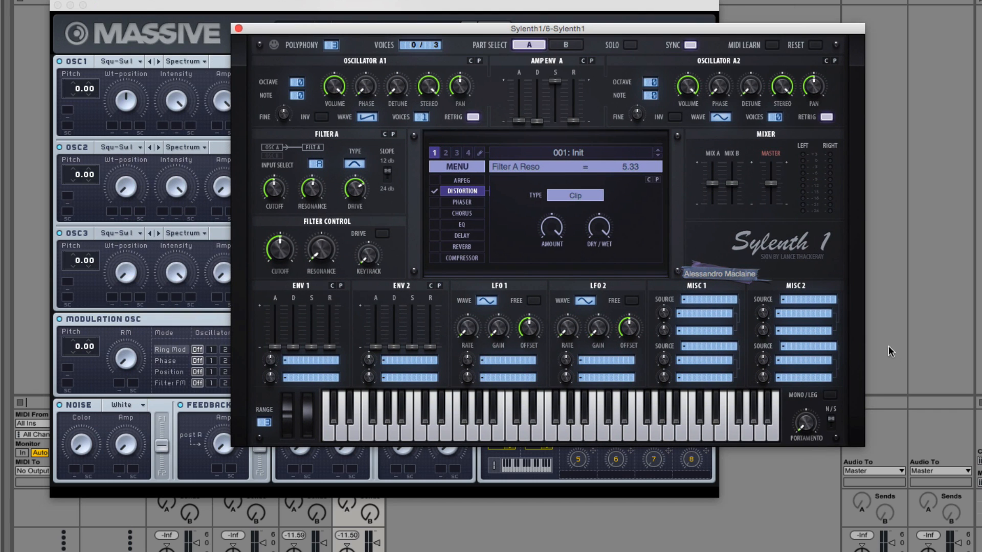
{"action": "left_click", "coordinate": [830, 396]}
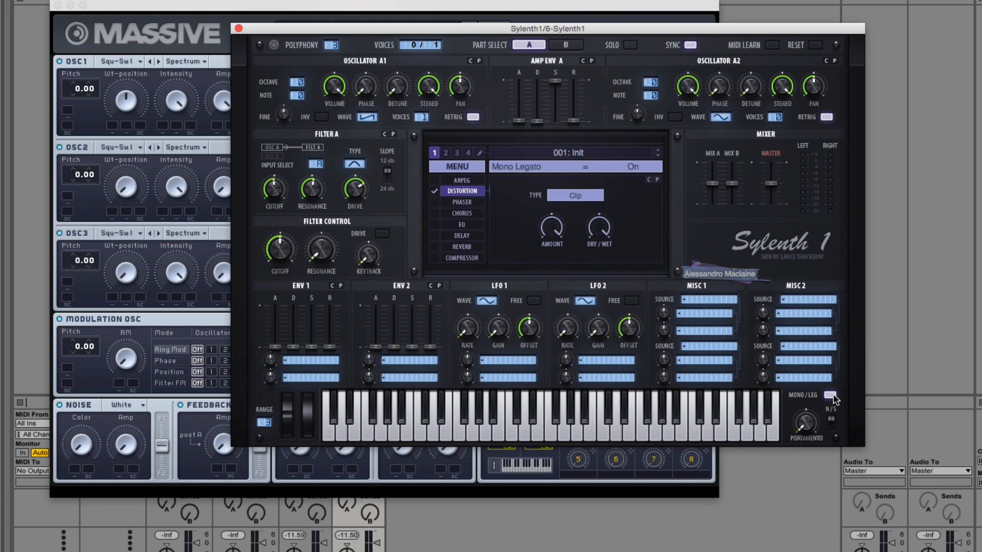
{"action": "left_click", "coordinate": [831, 396]}
Step: Switch to Massive, send OSC1 fully to Filter 1 and set Filter 1 to Bandpass
{"action": "left_click", "coordinate": [307, 549]}
{"action": "left_click", "coordinate": [178, 5]}
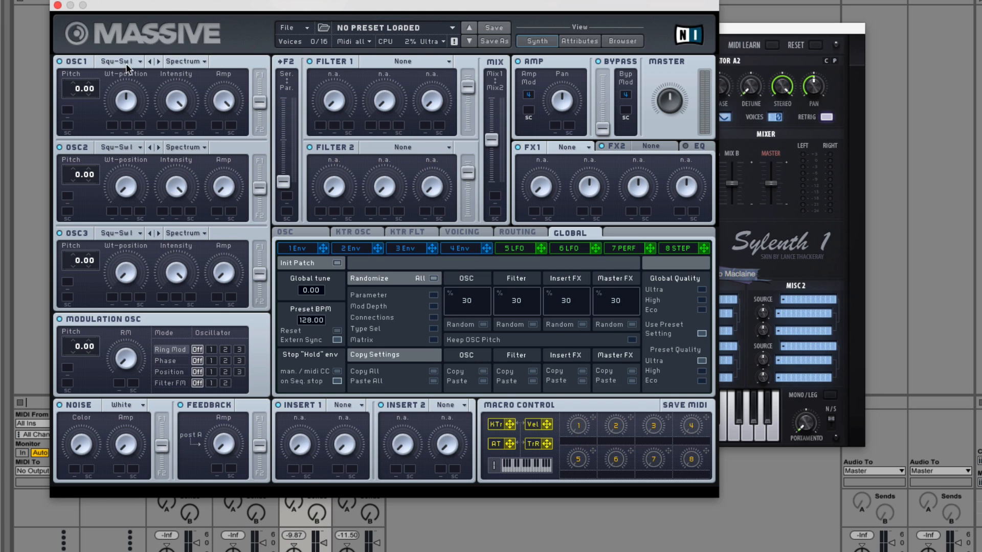
{"action": "left_click", "coordinate": [462, 249]}
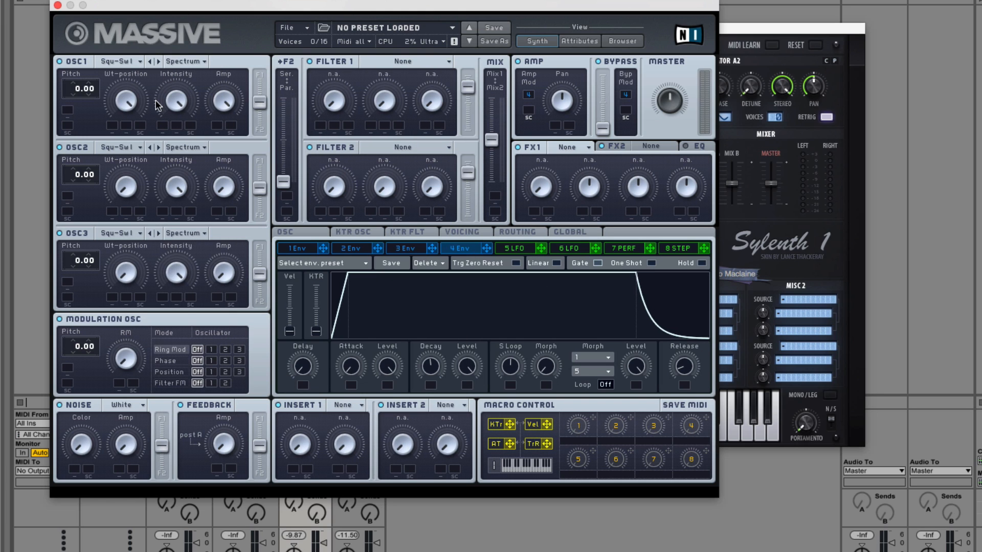
{"action": "left_click_drag", "start_coordinate": [260, 103], "coordinate": [260, 76]}
{"action": "left_click", "coordinate": [381, 61]}
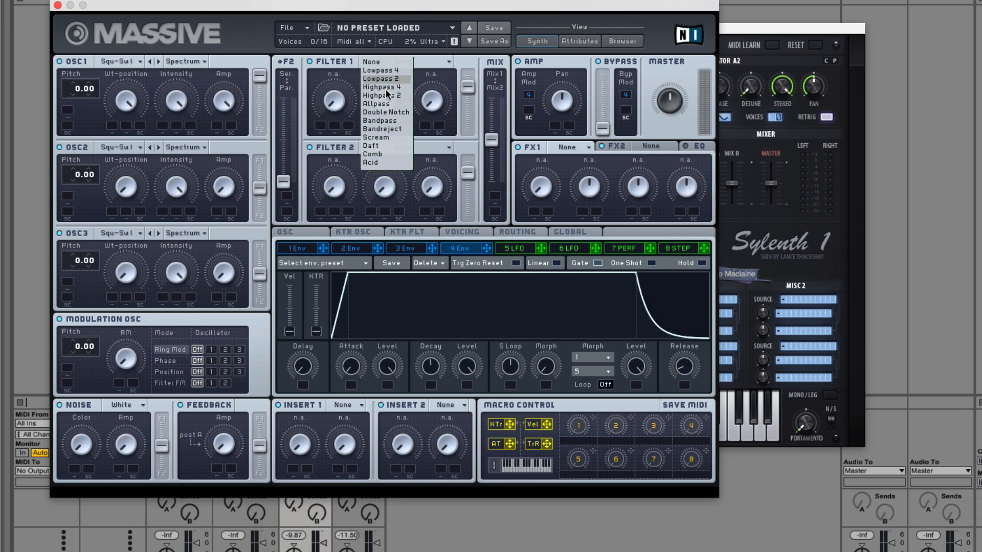
{"action": "left_click", "coordinate": [380, 121]}
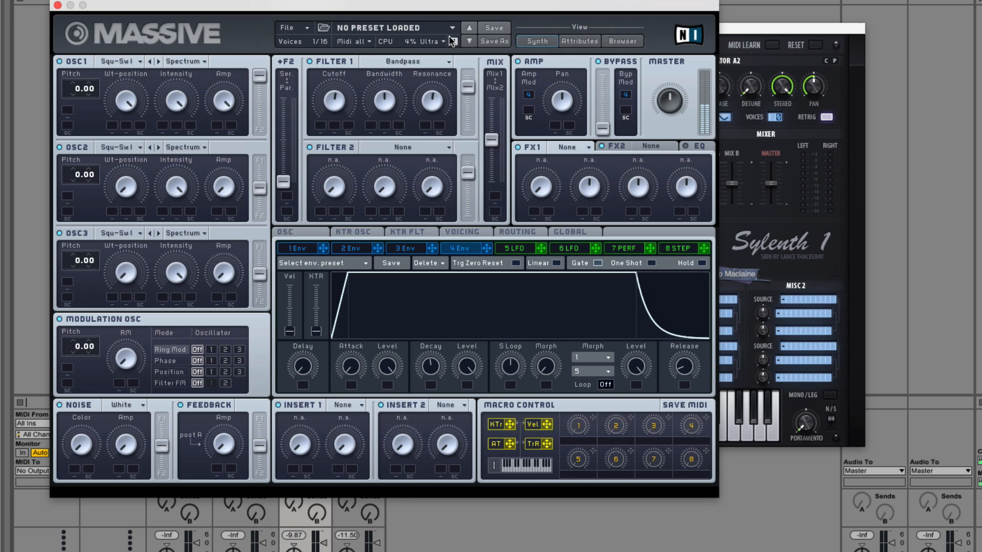
Step: Load the Hardclipper into Insert 1 with the signal routing shown, and raise Filter 1's cutoff
{"action": "left_click", "coordinate": [506, 232]}
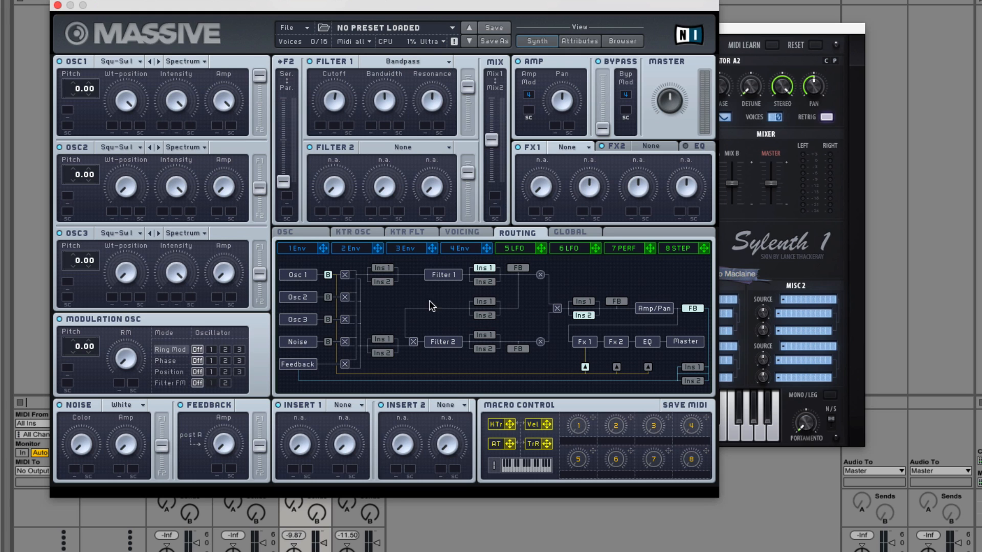
{"action": "left_click", "coordinate": [342, 405]}
{"action": "left_click", "coordinate": [371, 475]}
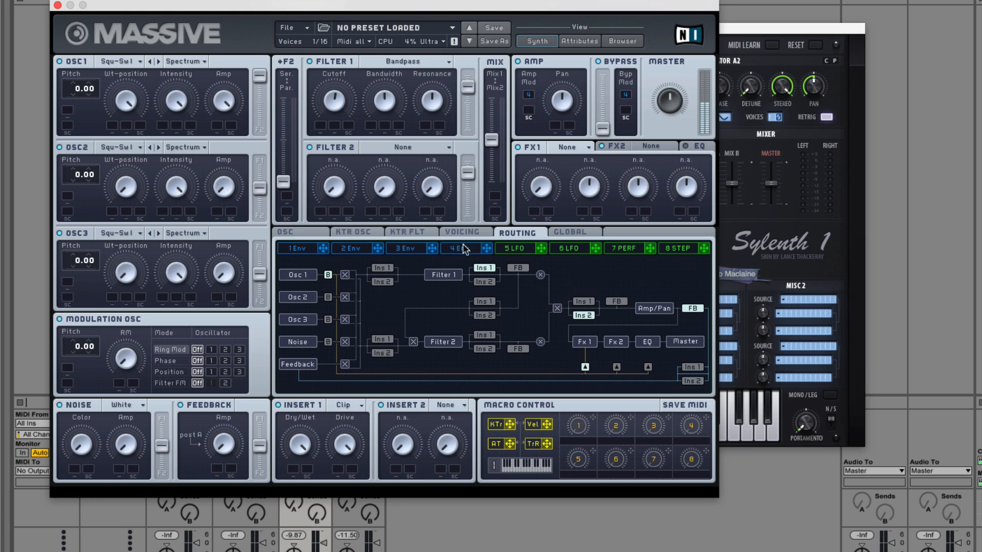
{"action": "left_click_drag", "start_coordinate": [324, 99], "coordinate": [326, 86]}
{"action": "mouse_move", "coordinate": [331, 94]}
{"action": "left_mouse_down"}
{"action": "mouse_move", "coordinate": [324, 126]}
{"action": "mouse_move", "coordinate": [335, 76]}
{"action": "mouse_move", "coordinate": [338, 88]}
{"action": "left_mouse_up"}
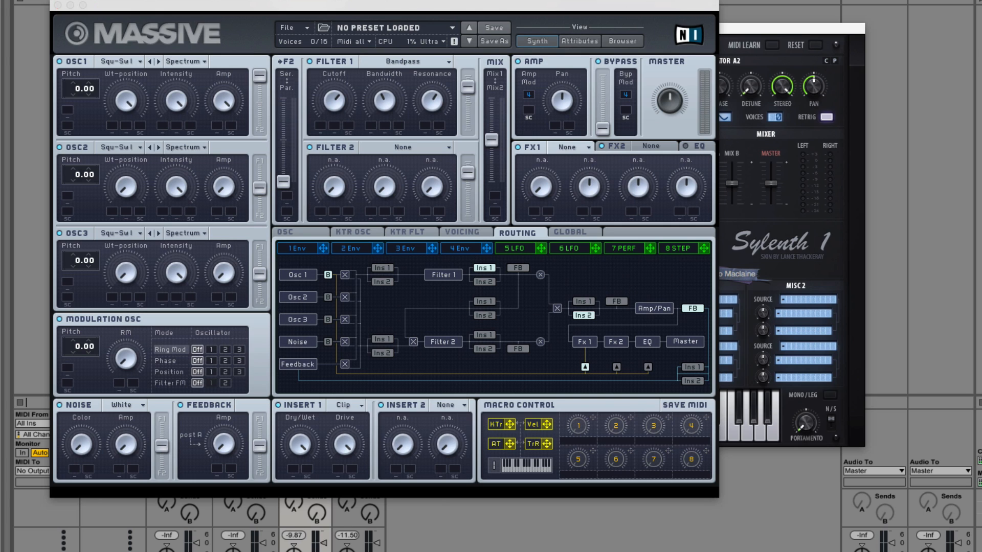
Step: Switch to the Sylenth1 track and window and lower Filter A's cutoff to about 146 Hz
{"action": "left_click", "coordinate": [358, 546]}
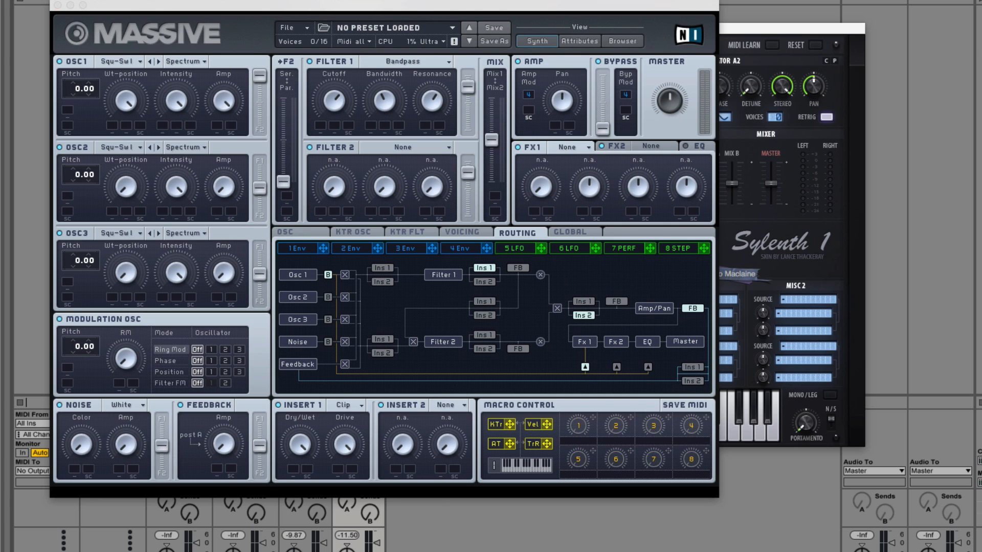
{"action": "left_click", "coordinate": [777, 32]}
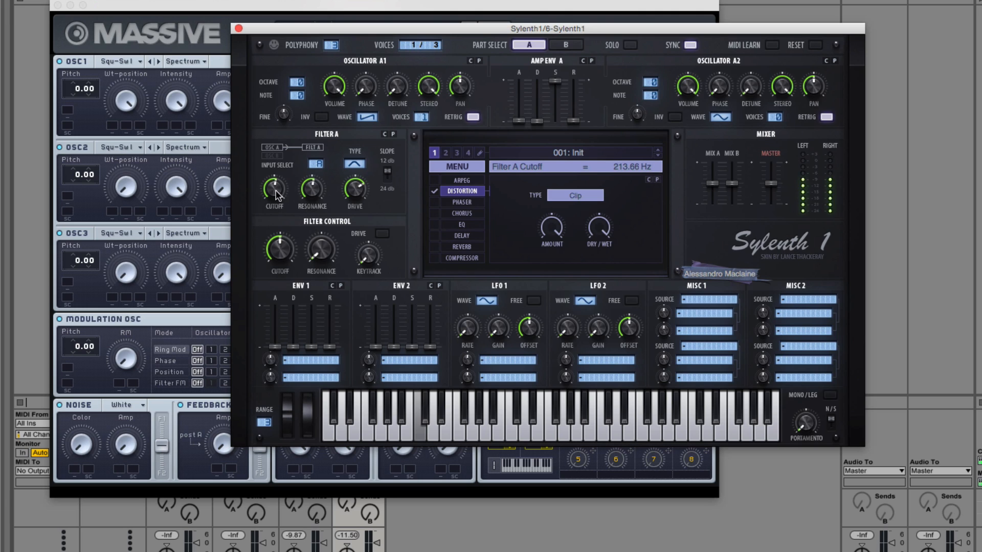
{"action": "left_click_drag", "start_coordinate": [272, 192], "coordinate": [272, 196]}
Step: Return to the Massive track and window and create a new sound
{"action": "left_click", "coordinate": [306, 524]}
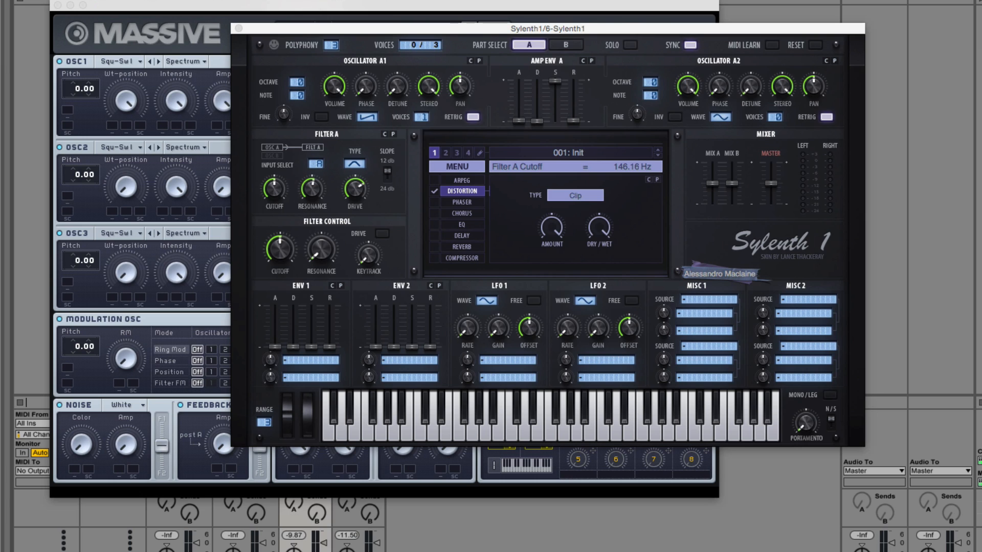
{"action": "left_click", "coordinate": [358, 524]}
{"action": "left_click", "coordinate": [305, 524]}
{"action": "left_click", "coordinate": [265, 7]}
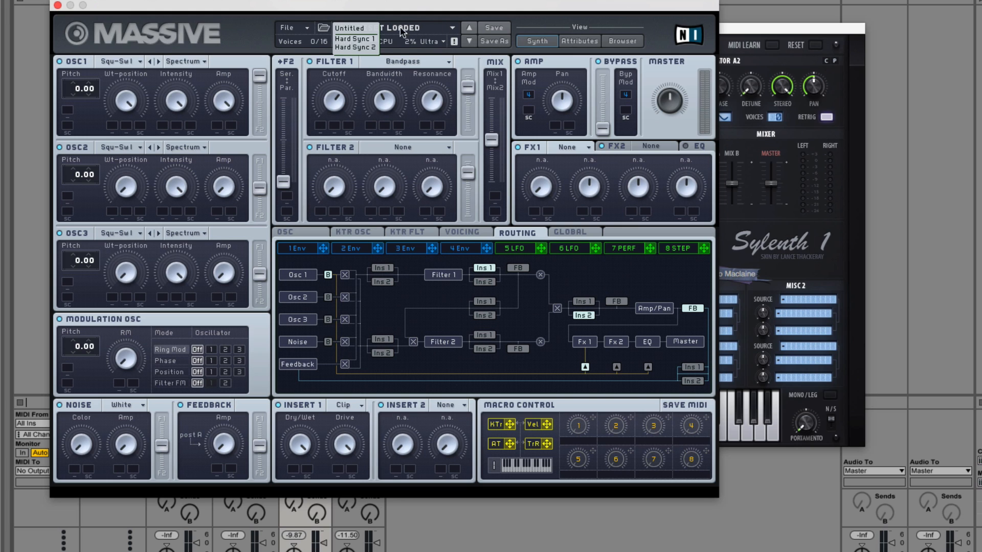
{"action": "left_click", "coordinate": [287, 29]}
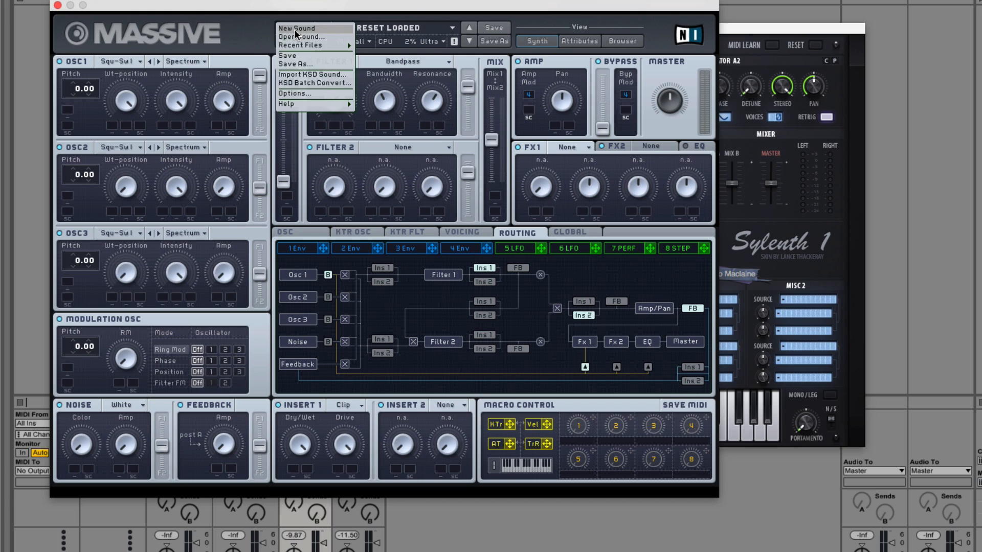
{"action": "left_click", "coordinate": [291, 28]}
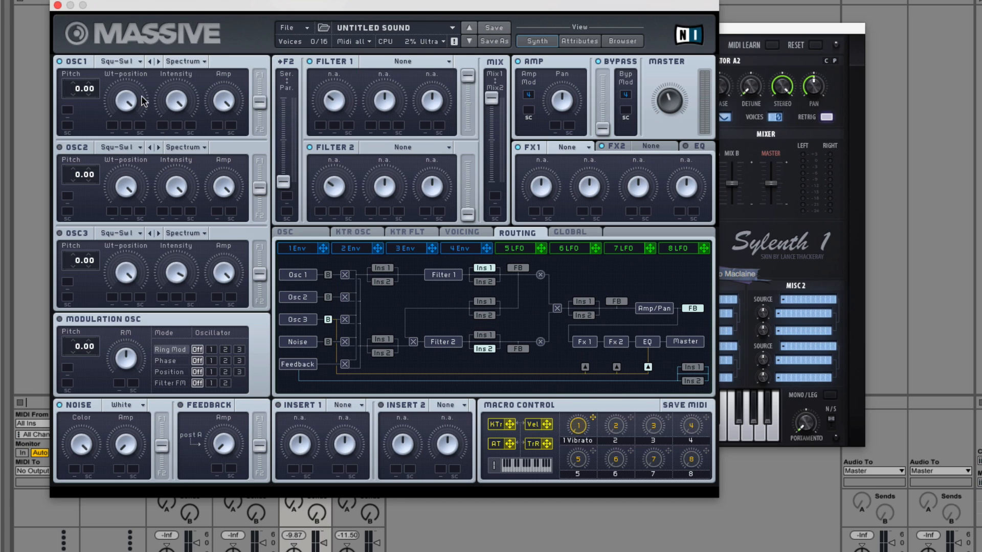
Step: Set Filter 1 to Bandpass and send OSC1's output fully to Filter 1
{"action": "left_click", "coordinate": [404, 62]}
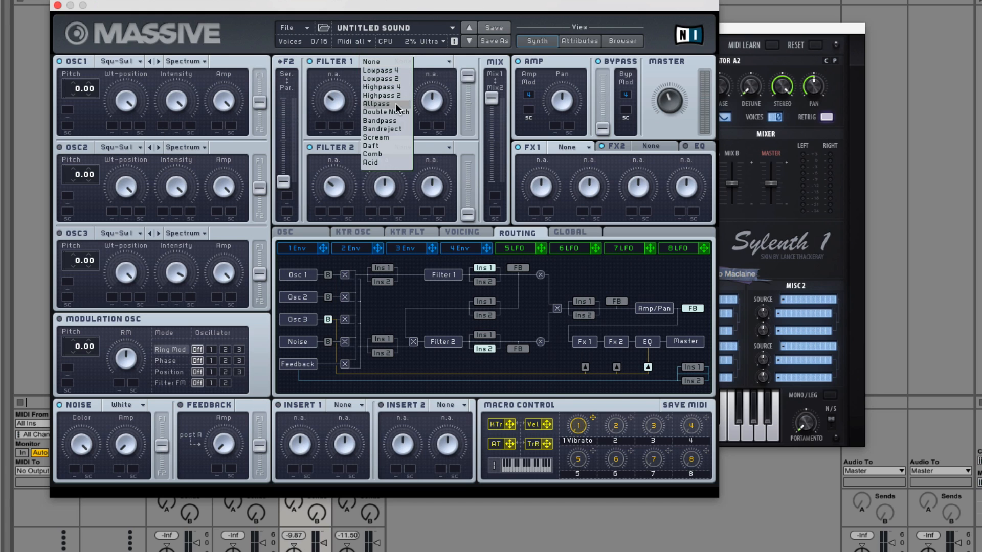
{"action": "left_click", "coordinate": [393, 120]}
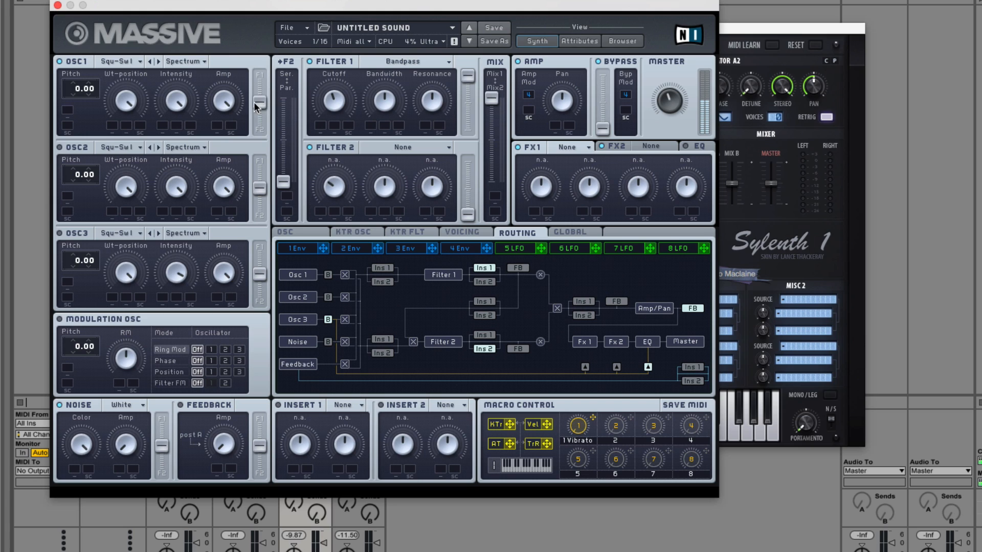
{"action": "left_click_drag", "start_coordinate": [258, 104], "coordinate": [259, 75]}
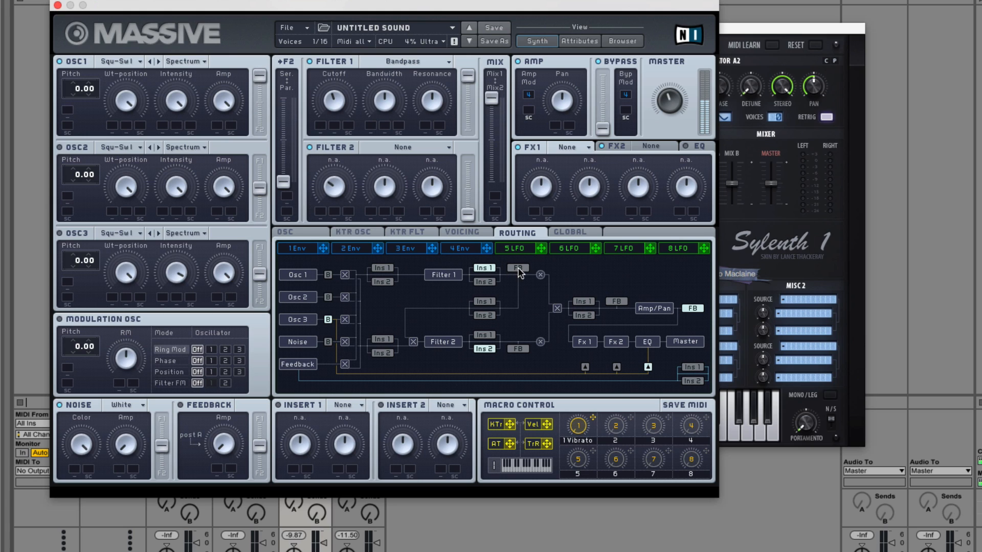
Step: Set Insert 1 to Hardclipper and raise Filter 1's cutoff
{"action": "left_click", "coordinate": [345, 405]}
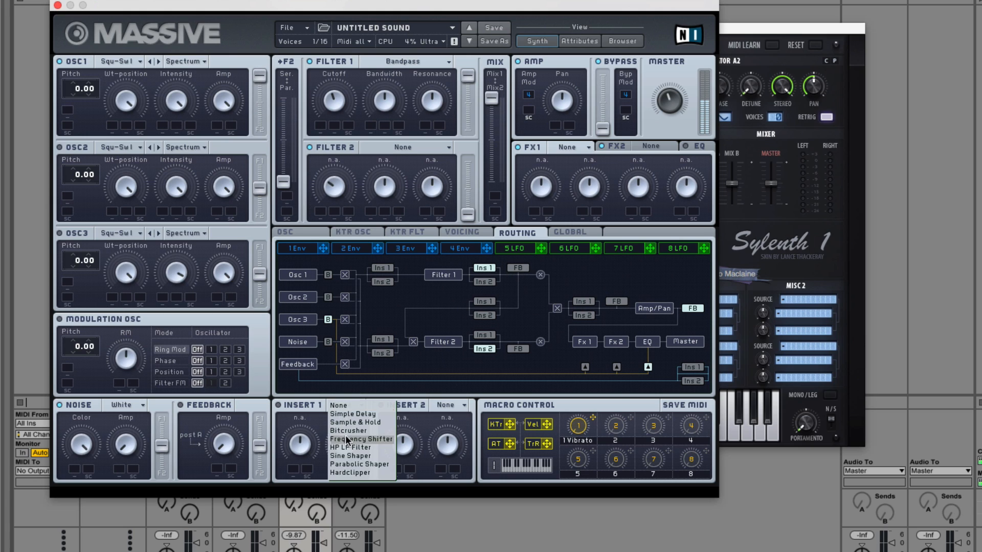
{"action": "left_click", "coordinate": [353, 472]}
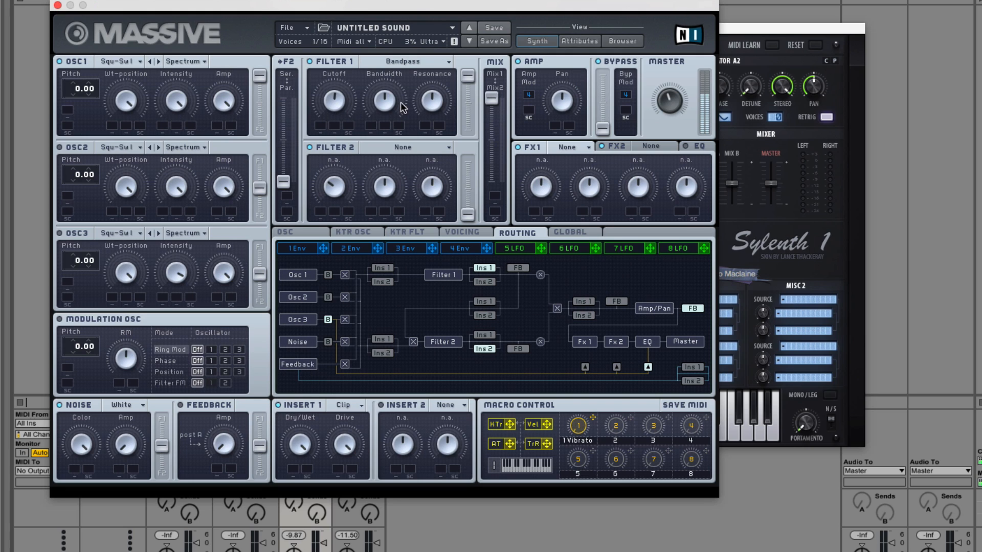
{"action": "left_click_drag", "start_coordinate": [349, 99], "coordinate": [348, 67]}
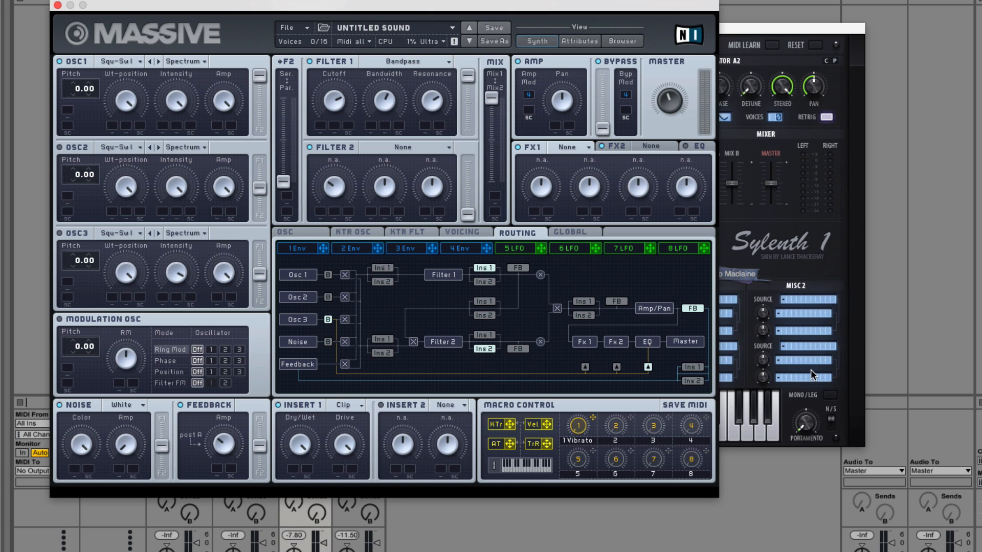
Step: Turn up Send A on the Massive track, moving the Massive window aside and back to reach it
{"action": "left_click_drag", "start_coordinate": [388, 10], "coordinate": [769, 14]}
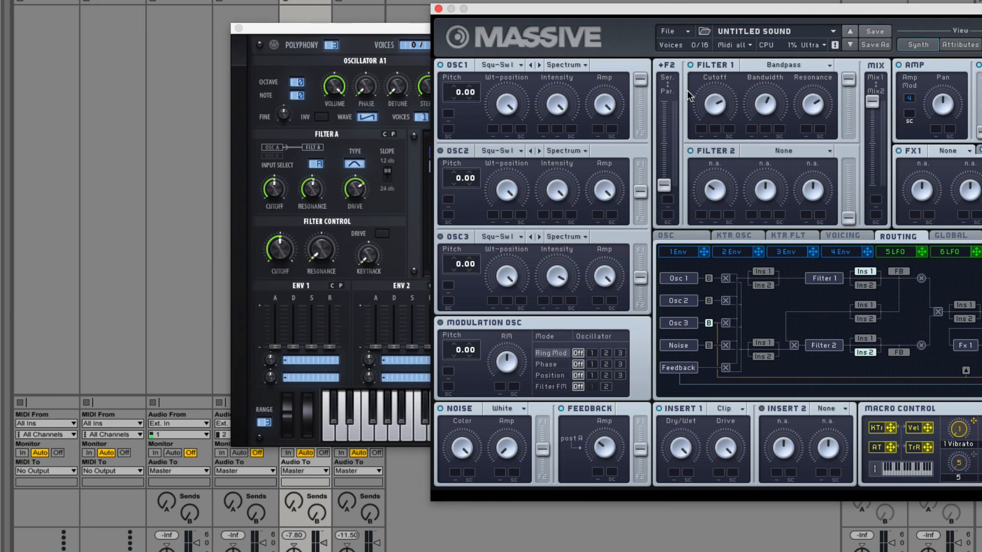
{"action": "left_click", "coordinate": [294, 502]}
{"action": "left_click", "coordinate": [296, 503]}
{"action": "left_click", "coordinate": [677, 14]}
{"action": "left_click_drag", "start_coordinate": [630, 9], "coordinate": [218, 0]}
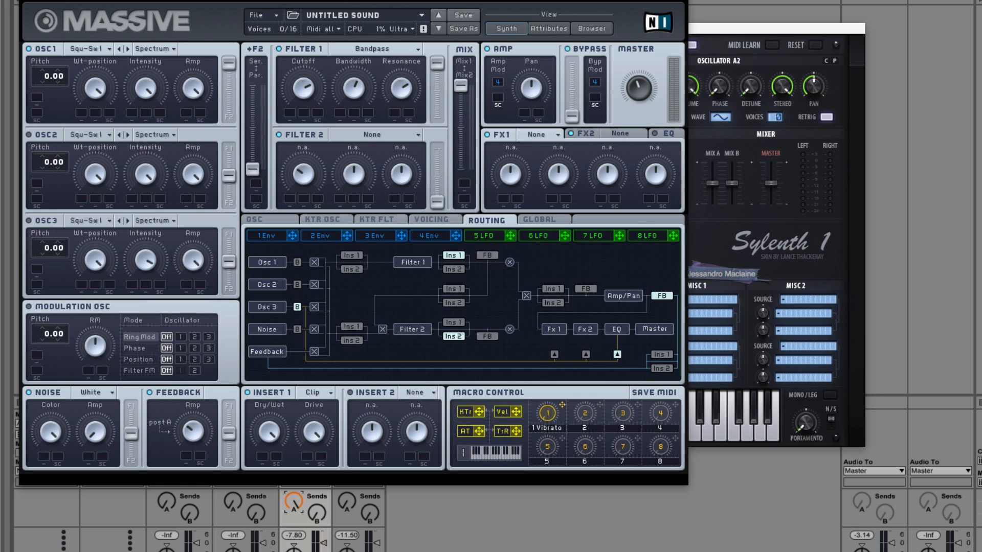
Step: Create a new, empty sound in Massive
{"action": "left_click", "coordinate": [256, 15]}
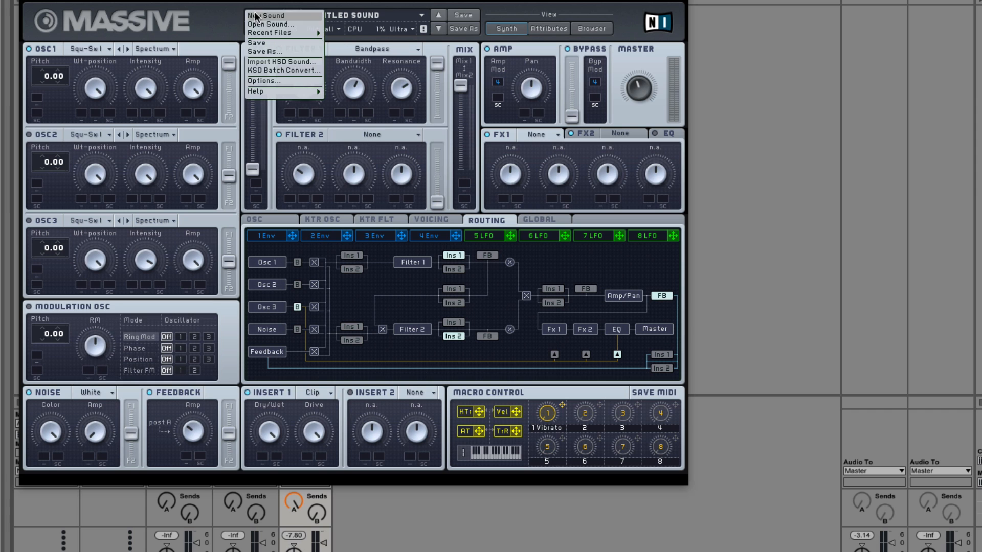
{"action": "left_click", "coordinate": [269, 17]}
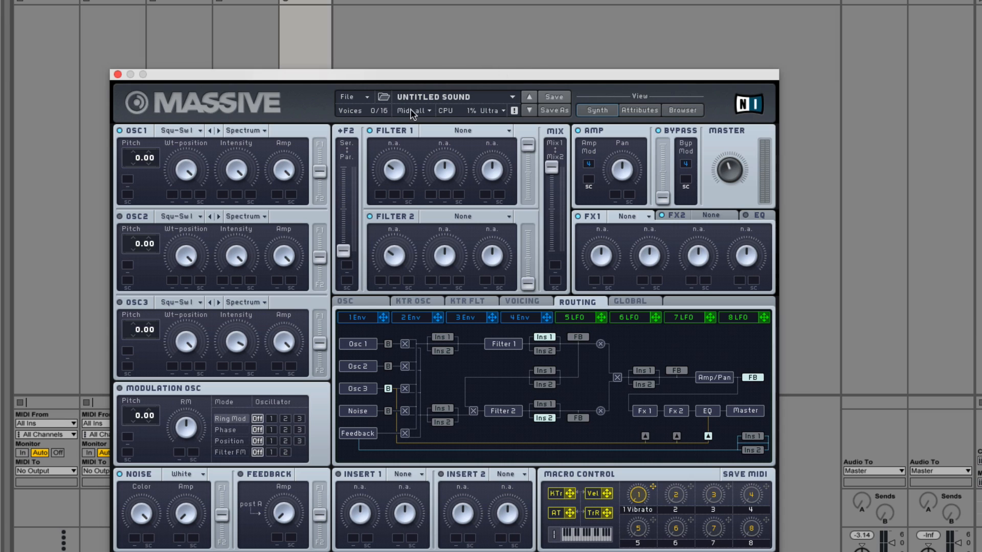
{"action": "left_click", "coordinate": [355, 96]}
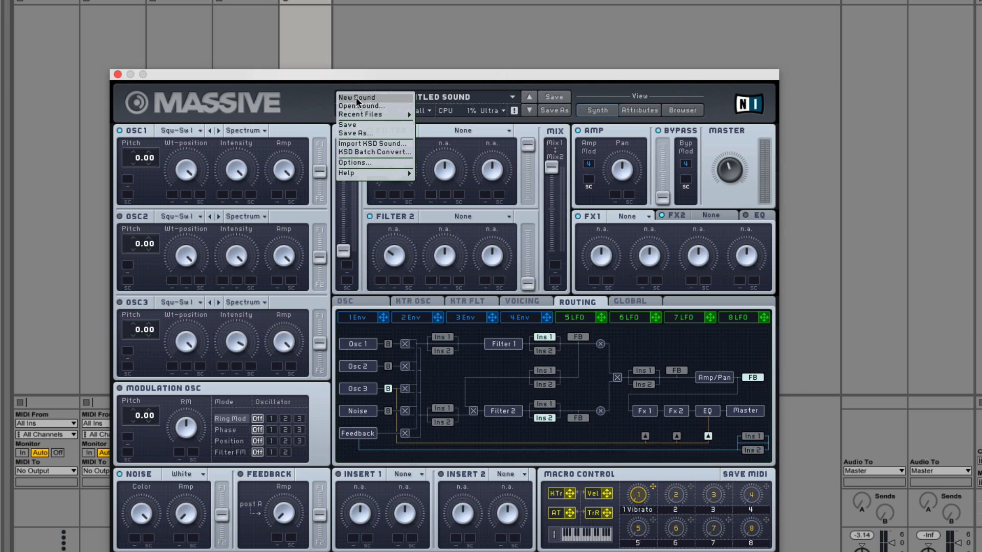
{"action": "left_click", "coordinate": [356, 97]}
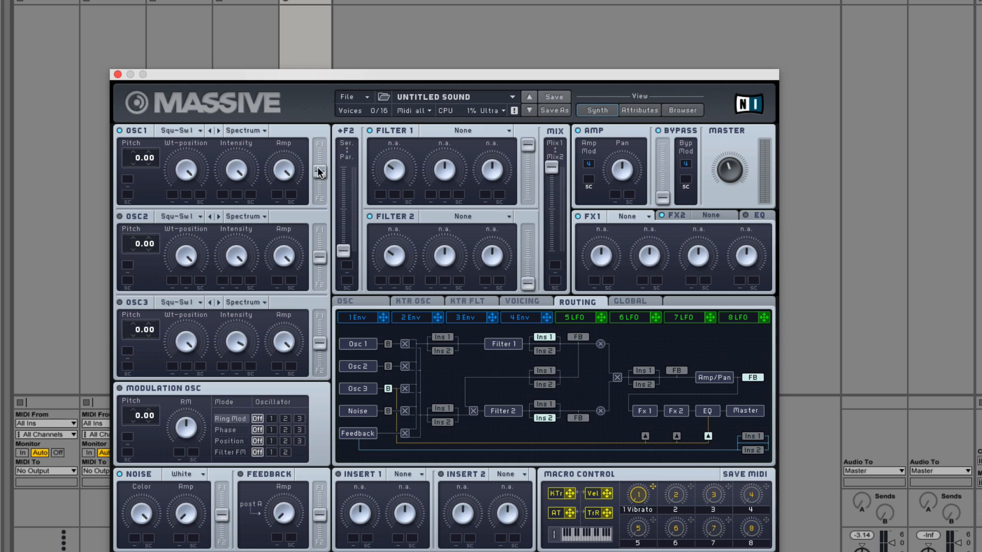
Step: Send OSC1's output fully to Filter 1 and set Filter 1 to Bandpass
{"action": "left_click_drag", "start_coordinate": [317, 169], "coordinate": [313, 66]}
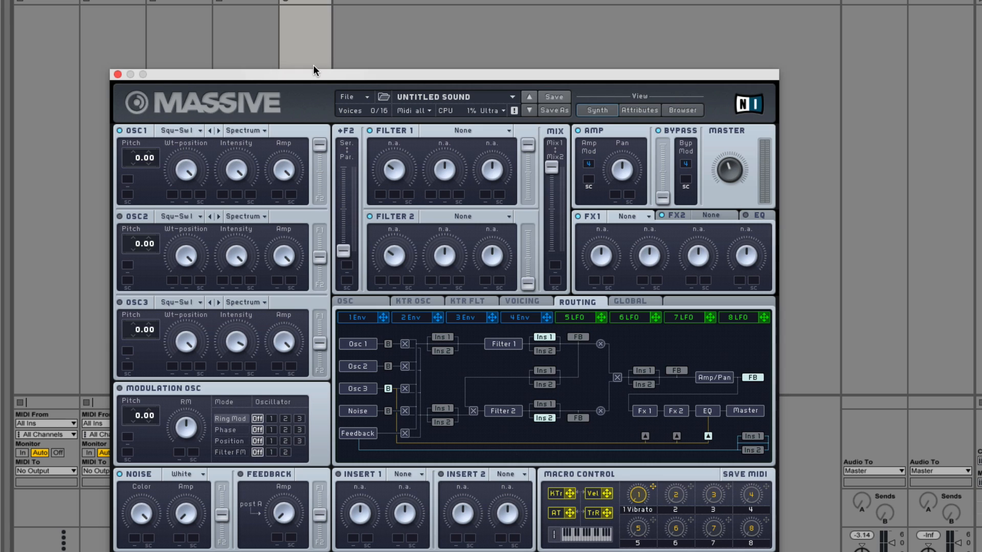
{"action": "left_click", "coordinate": [429, 131]}
{"action": "left_click", "coordinate": [441, 189]}
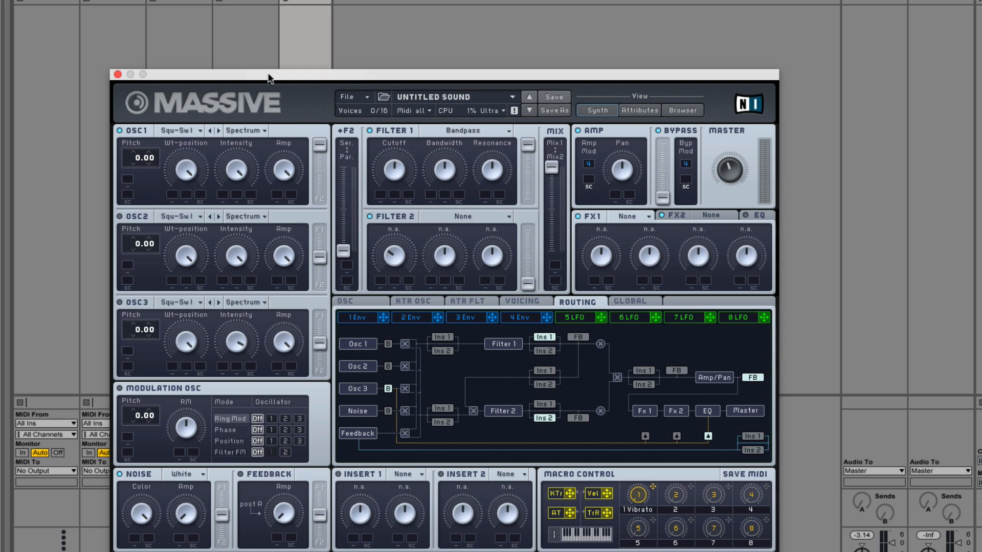
Step: Set Insert 1 to Hardclipper with Dry/Wet and Drive fully up, and raise Filter 1's cutoff
{"action": "left_click_drag", "start_coordinate": [270, 78], "coordinate": [468, 98]}
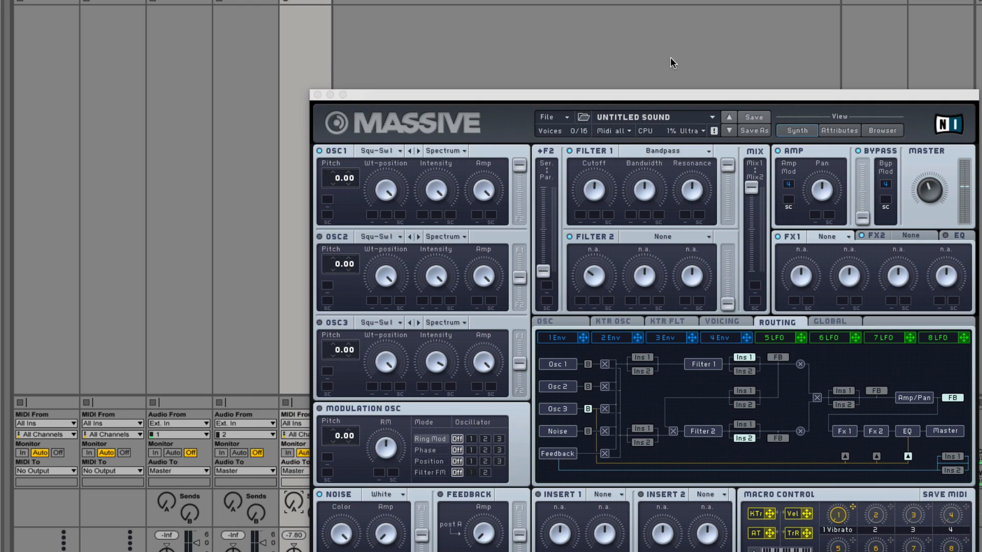
{"action": "left_click_drag", "start_coordinate": [634, 94], "coordinate": [475, 0]}
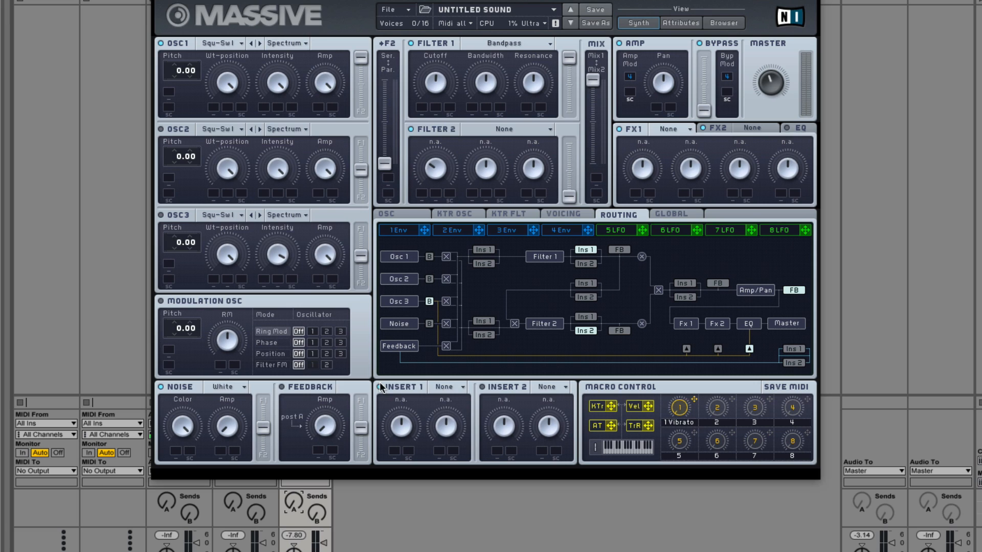
{"action": "left_click", "coordinate": [449, 387]}
{"action": "left_click", "coordinate": [452, 450]}
{"action": "left_click_drag", "start_coordinate": [446, 425], "coordinate": [466, 350]}
{"action": "left_click_drag", "start_coordinate": [398, 425], "coordinate": [412, 325]}
{"action": "left_click_drag", "start_coordinate": [432, 80], "coordinate": [438, 47]}
{"action": "left_click_drag", "start_coordinate": [435, 81], "coordinate": [432, 125]}
Step: Switch to the Awesome Waveforms text document and move its window fully into view
{"action": "key", "text": "ctrl+alt+p"}
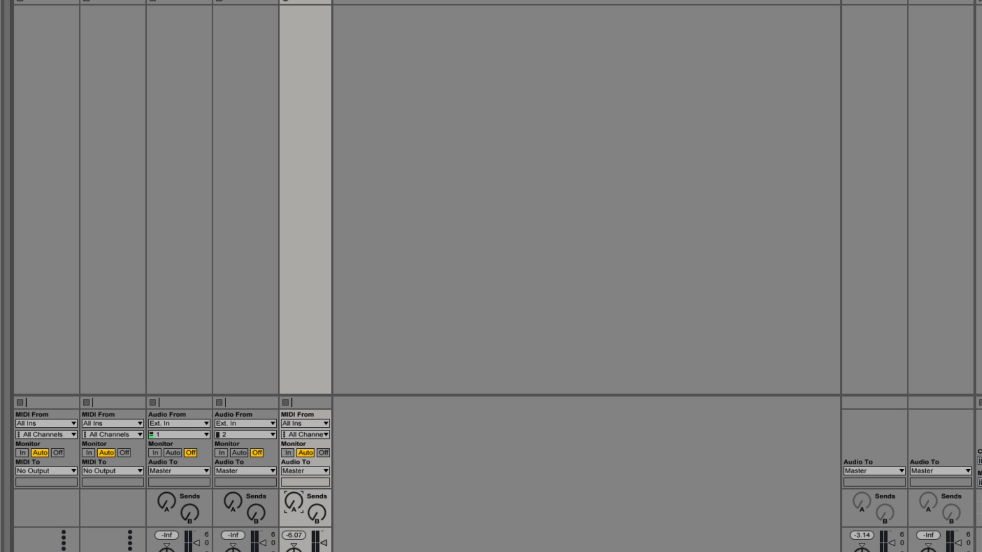
{"action": "key", "text": "super+Tab"}
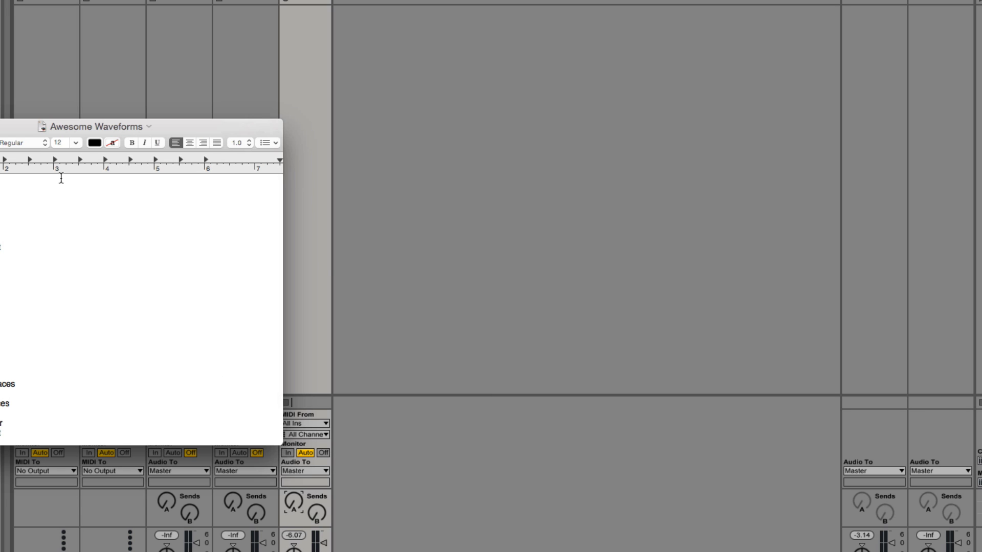
{"action": "key", "text": "super+Tab"}
{"action": "left_click", "coordinate": [84, 146]}
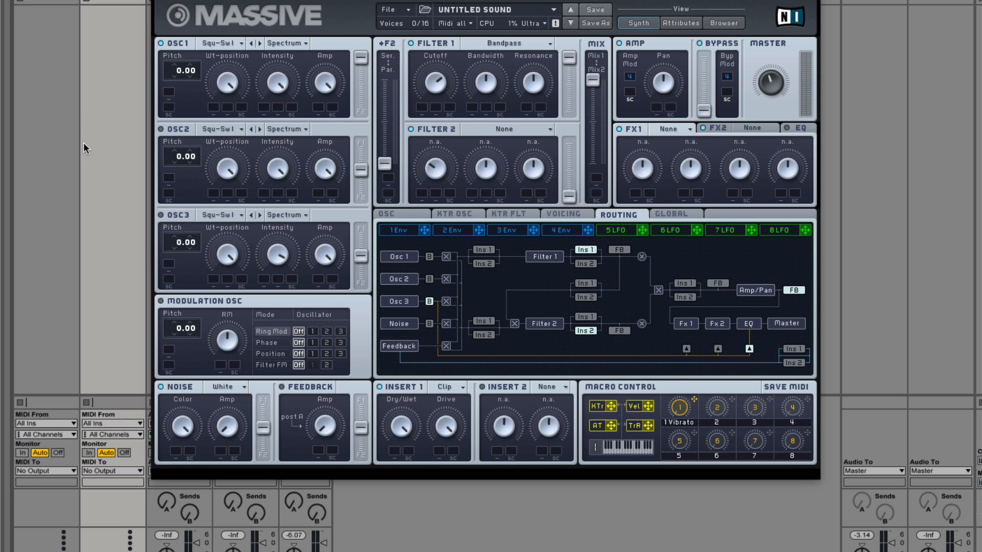
{"action": "left_click", "coordinate": [306, 521]}
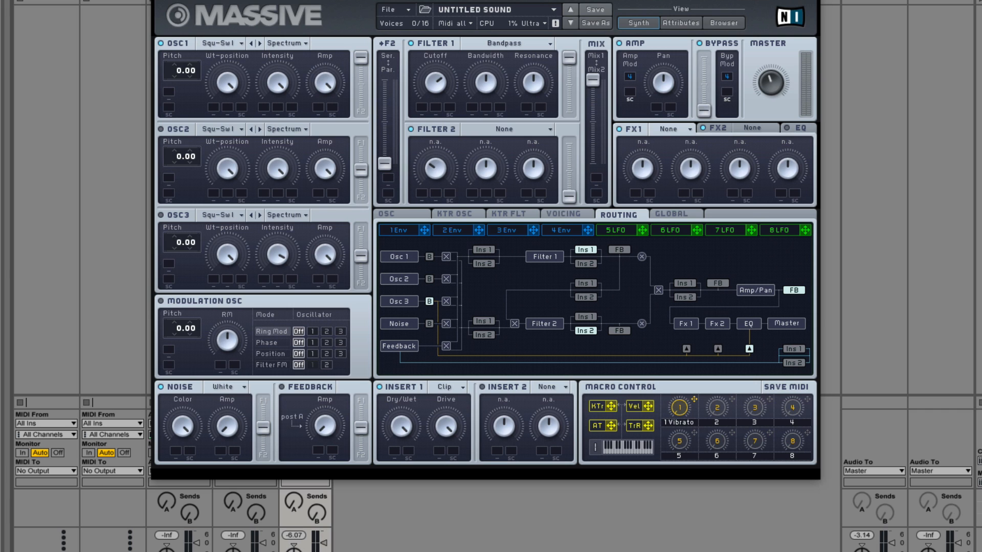
{"action": "key", "text": "super+Tab"}
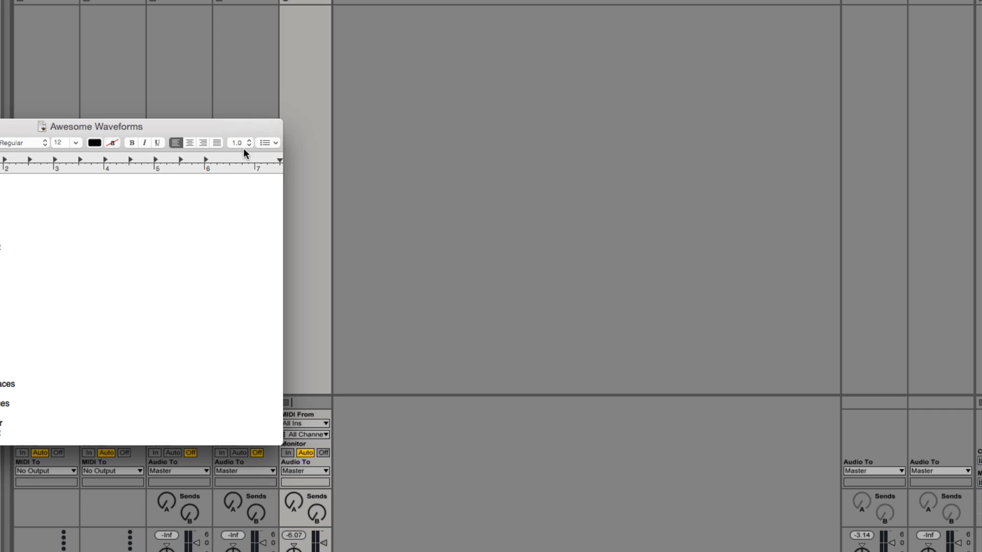
{"action": "left_click_drag", "start_coordinate": [239, 129], "coordinate": [639, 81]}
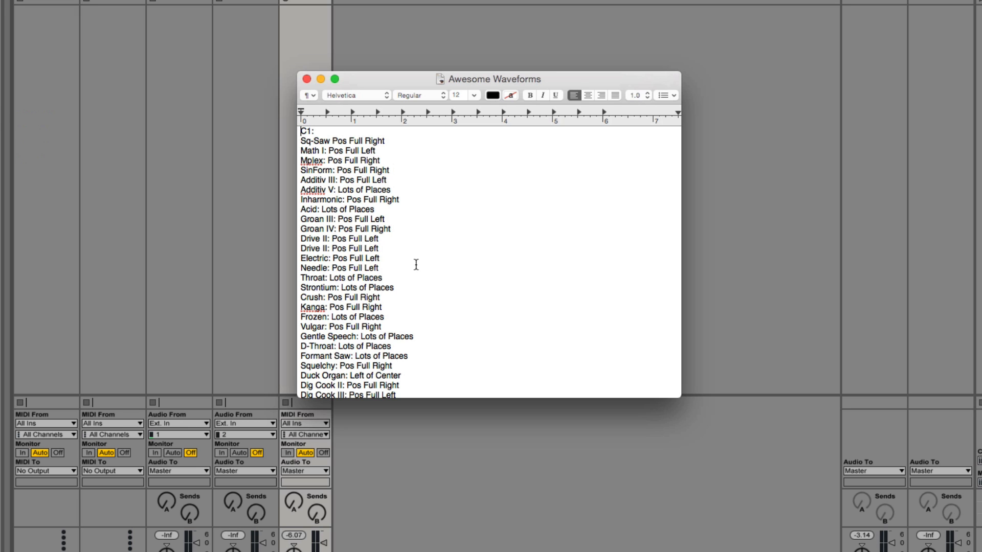
Step: Look through the waveform list and enlarge its window to fit all the entries
{"action": "scroll", "coordinate": [425, 257], "scroll_direction": "down", "scroll_amount": 2}
{"action": "scroll", "coordinate": [425, 257], "scroll_direction": "down", "scroll_amount": 3}
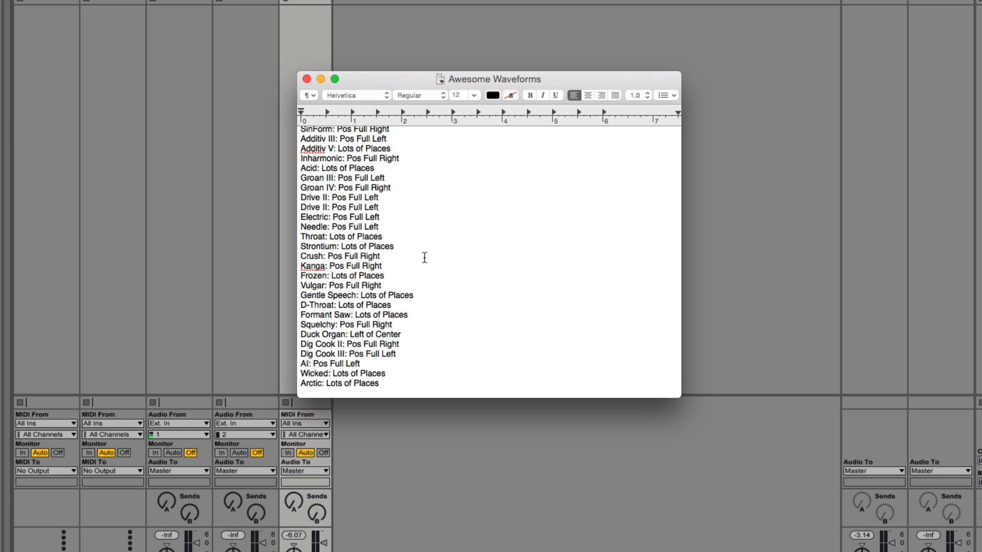
{"action": "scroll", "coordinate": [450, 305], "scroll_direction": "up", "scroll_amount": 3}
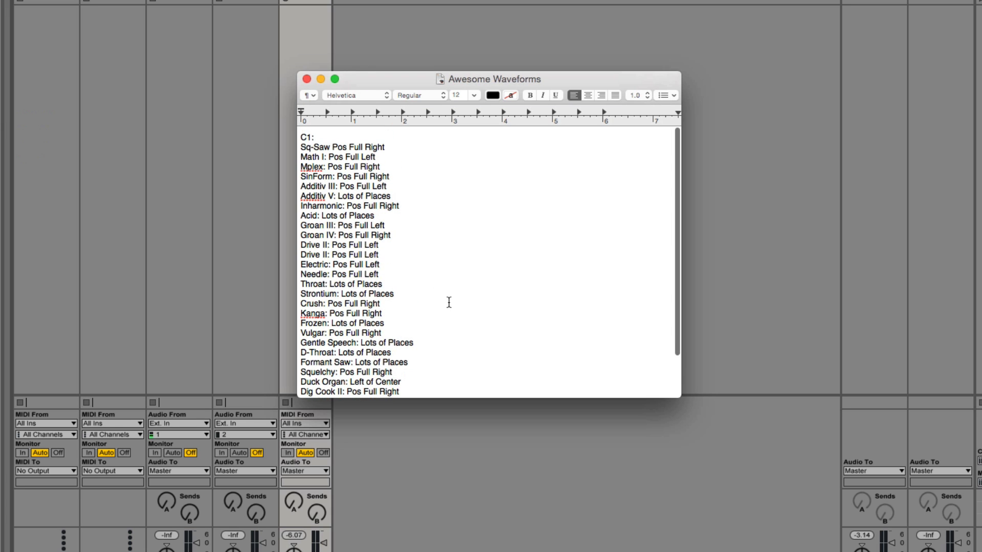
{"action": "scroll", "coordinate": [415, 287], "scroll_direction": "down", "scroll_amount": 3}
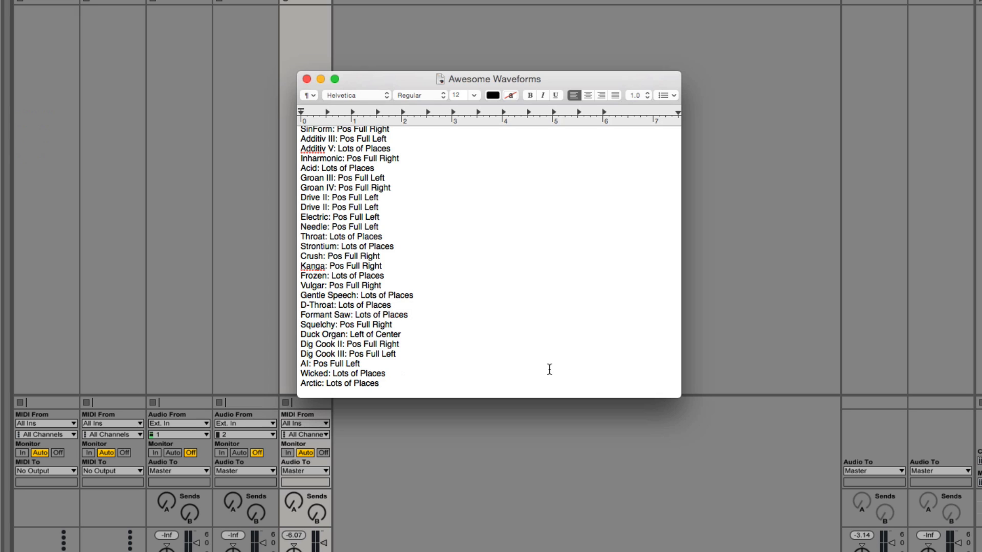
{"action": "left_click_drag", "start_coordinate": [675, 394], "coordinate": [722, 481]}
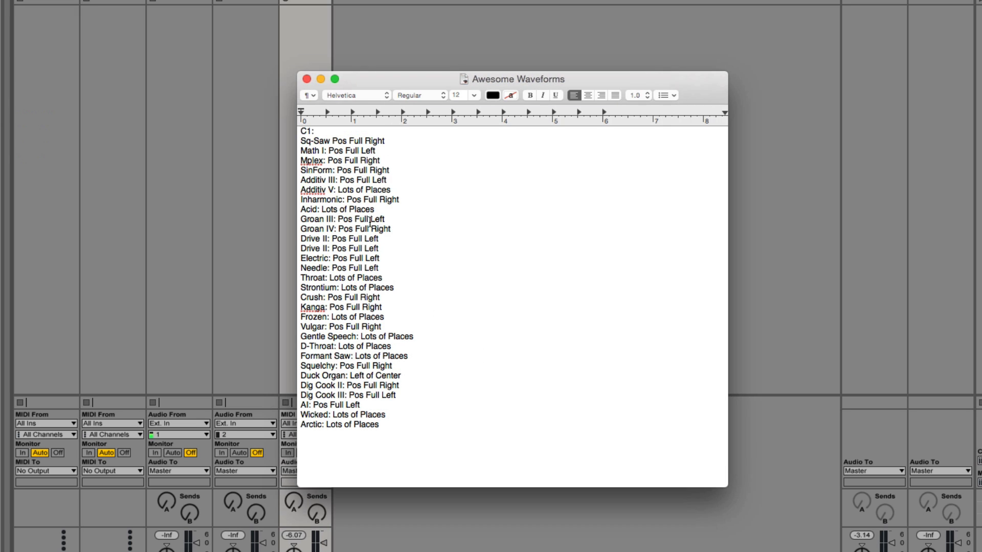
Step: Examine the wavetable positions listed from Electric and Needle through Crush, and return to Massive
{"action": "left_click_drag", "start_coordinate": [381, 267], "coordinate": [322, 259]}
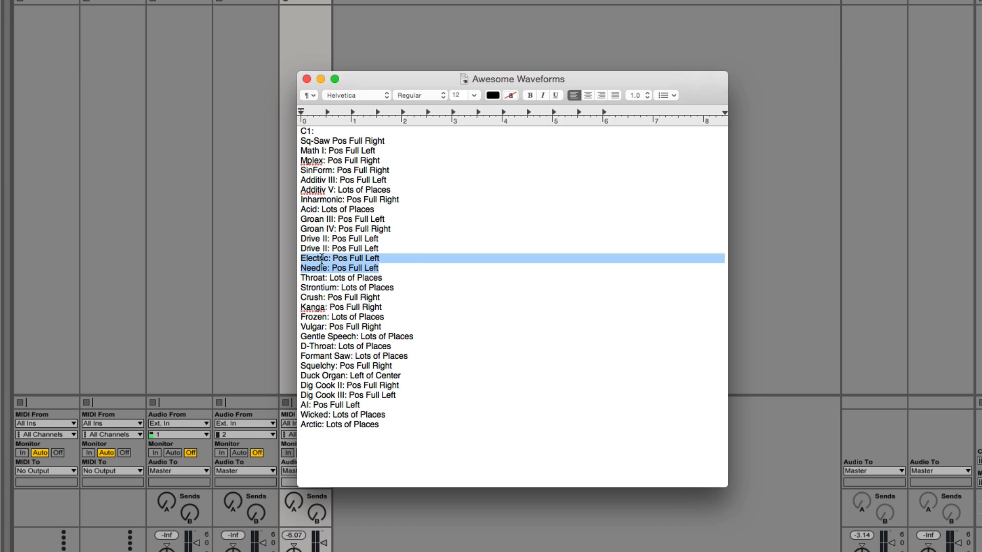
{"action": "left_click", "coordinate": [436, 264]}
{"action": "left_click_drag", "start_coordinate": [392, 297], "coordinate": [276, 290]}
{"action": "left_click", "coordinate": [411, 285]}
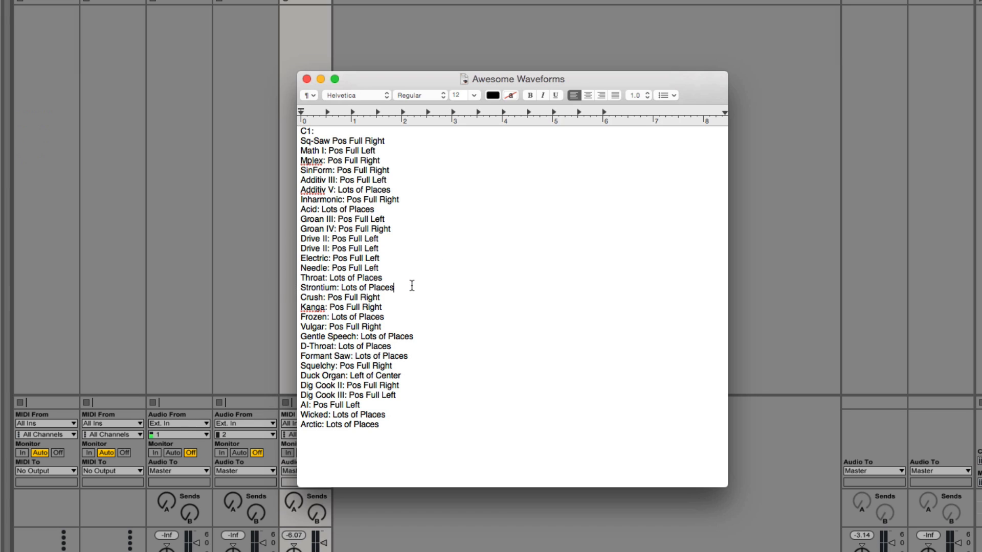
{"action": "left_click", "coordinate": [444, 267]}
{"action": "double_click", "coordinate": [409, 277]}
{"action": "left_click", "coordinate": [410, 324]}
{"action": "left_click", "coordinate": [811, 314]}
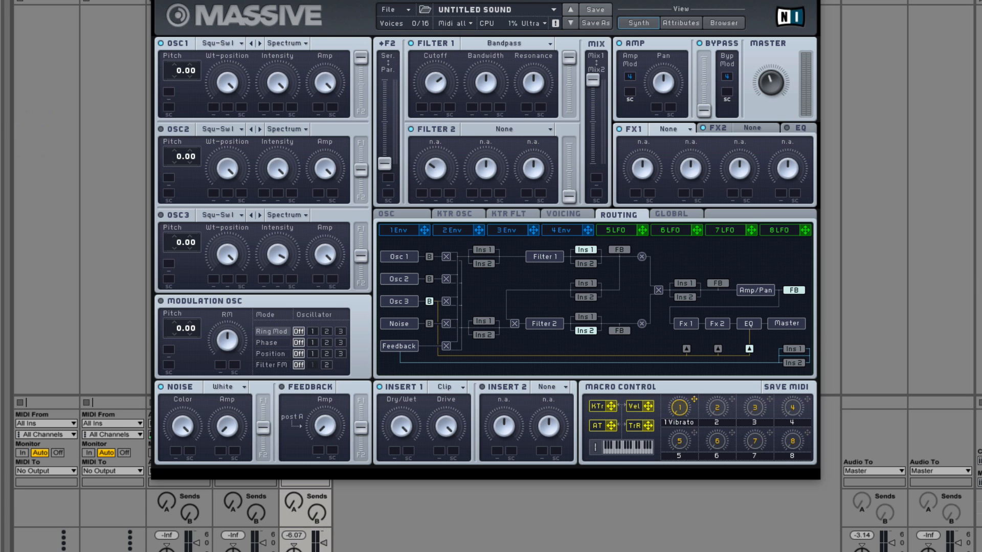
Step: Check the waveform list again and try the Roughmath I wavetable on OSC1
{"action": "key", "text": "super+Tab"}
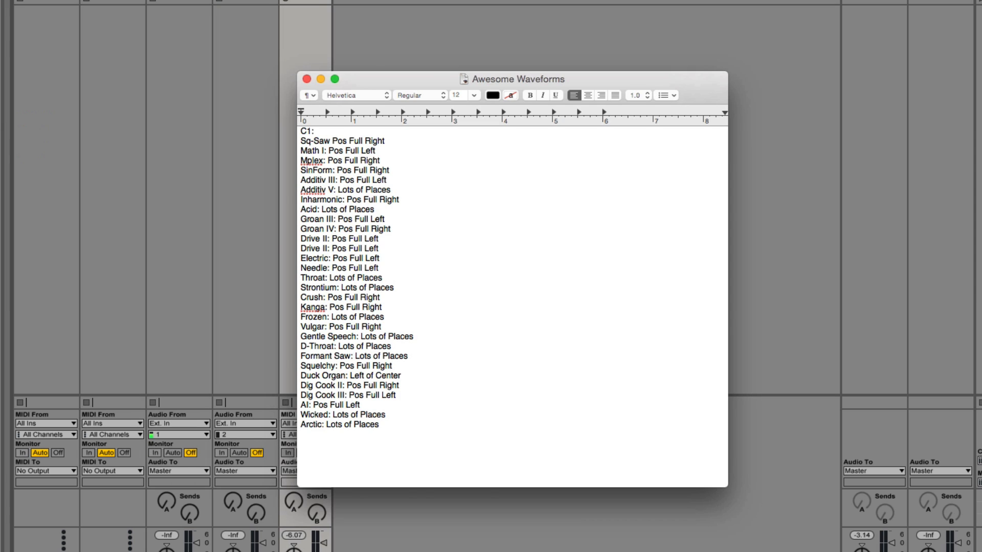
{"action": "key", "text": "super+Tab"}
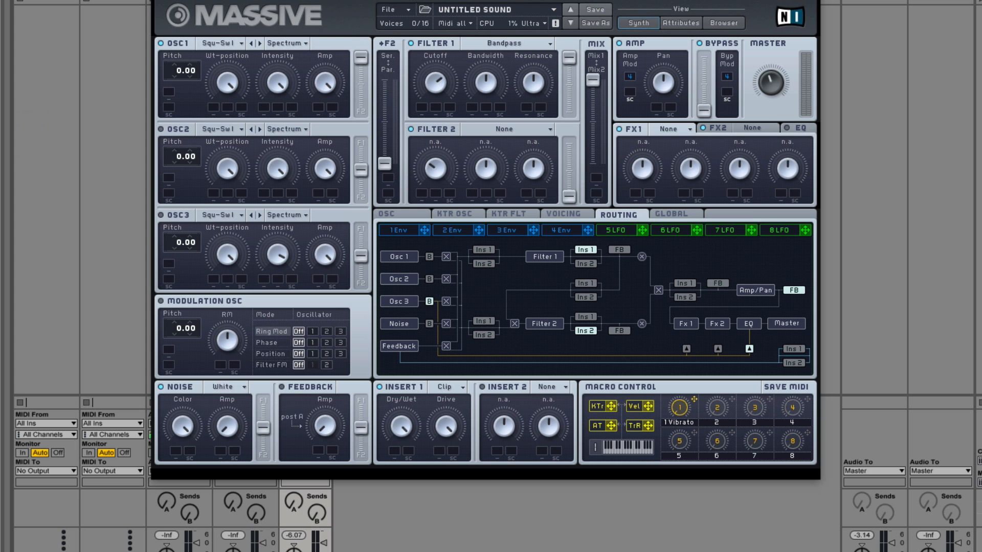
{"action": "left_click", "coordinate": [228, 44]}
{"action": "left_click", "coordinate": [305, 203]}
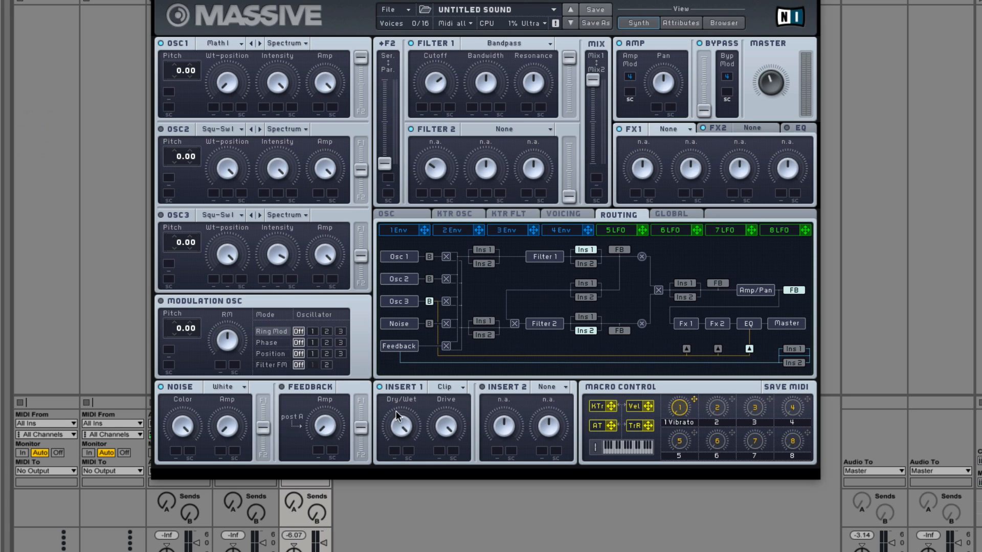
Step: Try the Groan IV wavetable on OSC1 and switch it back to Square-Saw I
{"action": "key", "text": "super+Tab"}
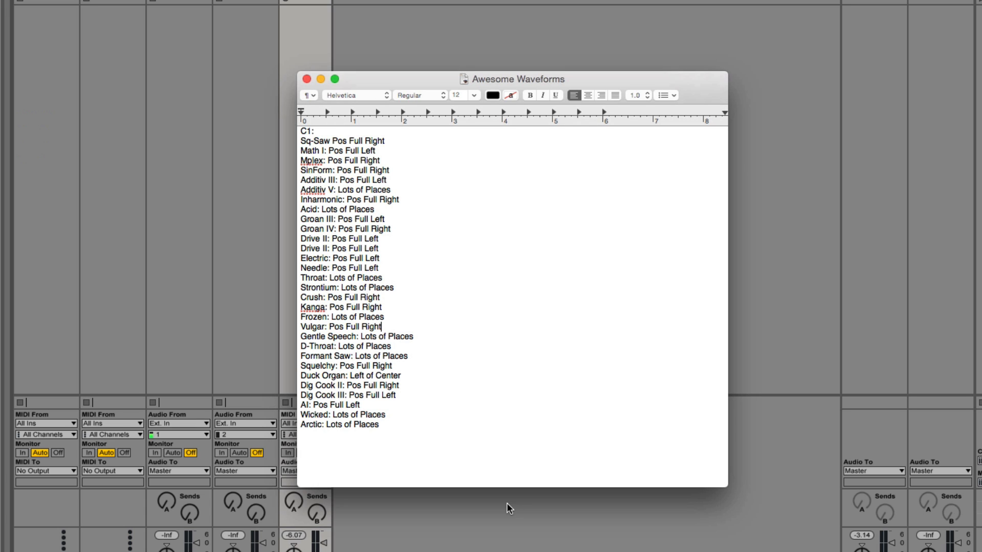
{"action": "left_click", "coordinate": [491, 542]}
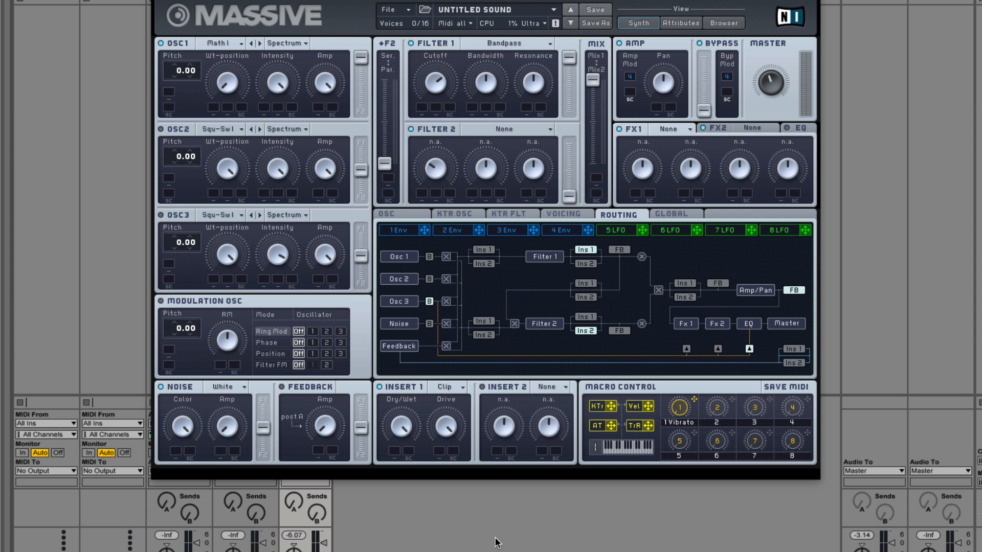
{"action": "left_click", "coordinate": [228, 44]}
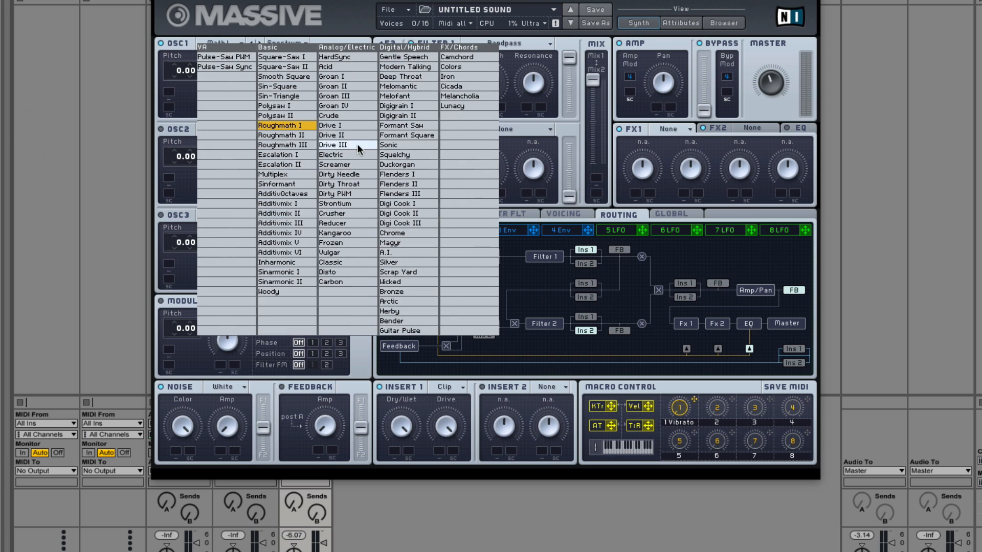
{"action": "left_click", "coordinate": [340, 106]}
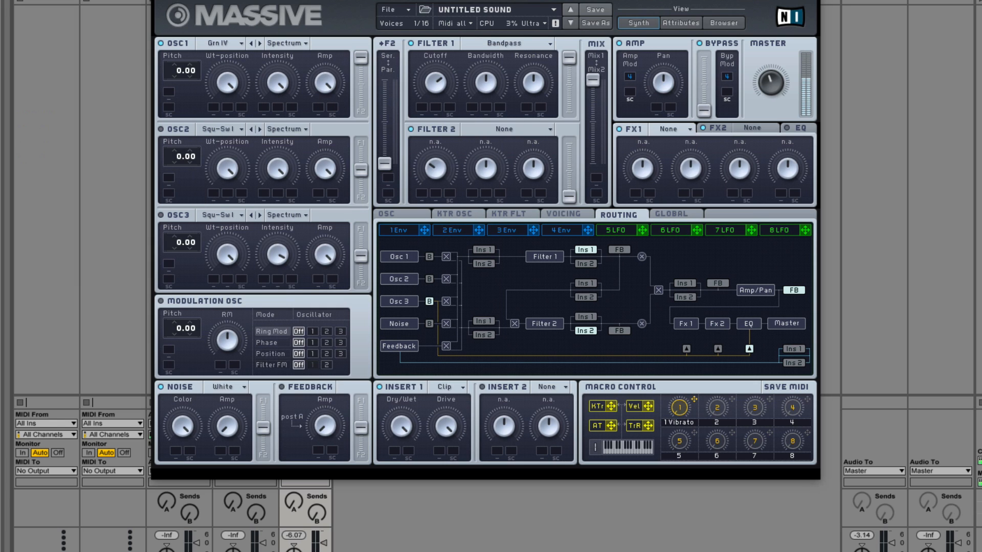
{"action": "left_click", "coordinate": [230, 41]}
{"action": "left_click", "coordinate": [303, 56]}
Step: Change OSC1's wavetable to Bronze and step from there to Wicked
{"action": "left_click", "coordinate": [232, 42]}
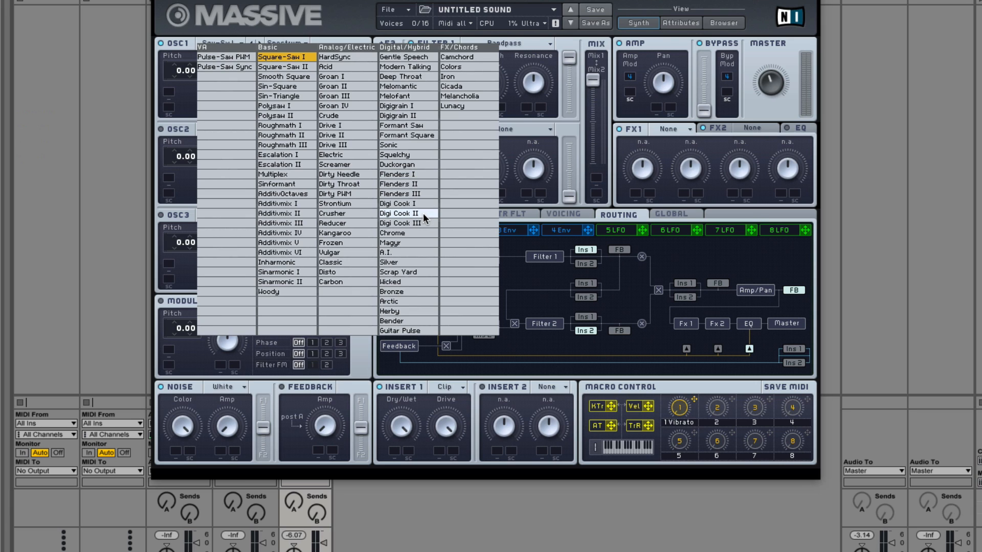
{"action": "scroll", "coordinate": [422, 213], "scroll_direction": "down", "scroll_amount": 1}
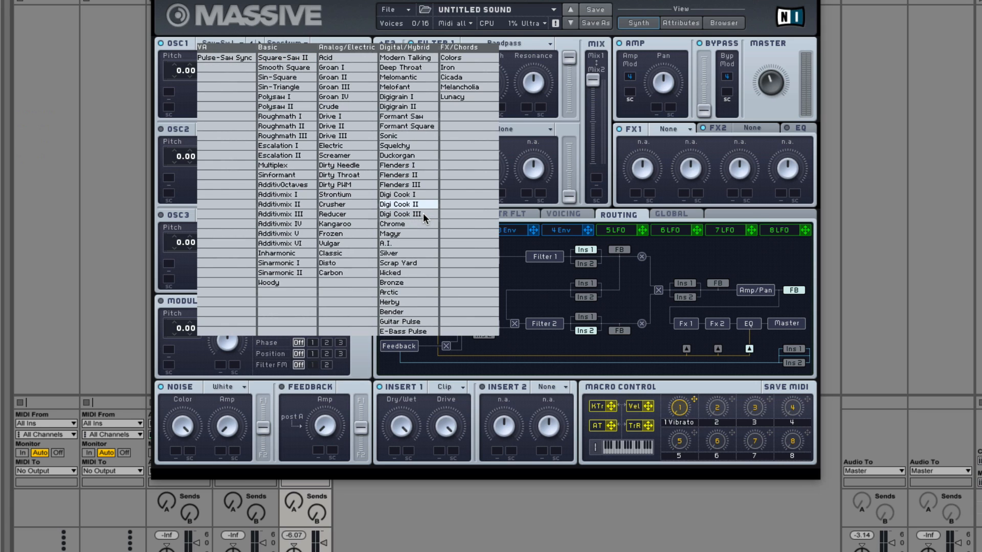
{"action": "left_click", "coordinate": [394, 282]}
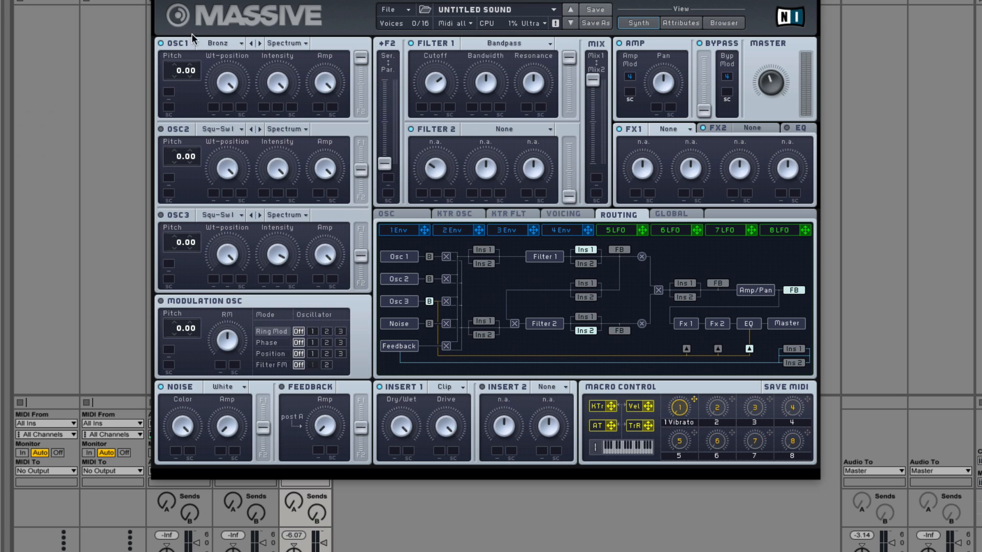
{"action": "left_click", "coordinate": [250, 43]}
Step: Switch OSC1 from Spectrum to the Bend - mode and set its pitch to 12.00
{"action": "left_click", "coordinate": [295, 46]}
{"action": "left_click", "coordinate": [289, 70]}
{"action": "left_click_drag", "start_coordinate": [182, 60], "coordinate": [180, 57]}
Step: Turn on OSC2 with its output fully sent to Filter 1, and adjust OSC1's Wt-position
{"action": "left_click", "coordinate": [161, 129]}
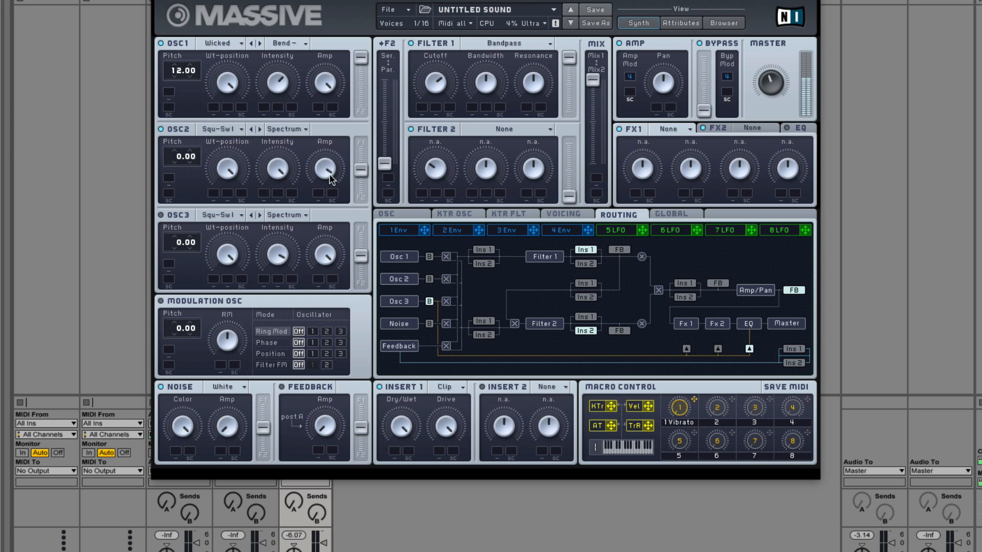
{"action": "left_click_drag", "start_coordinate": [328, 175], "coordinate": [361, 145]}
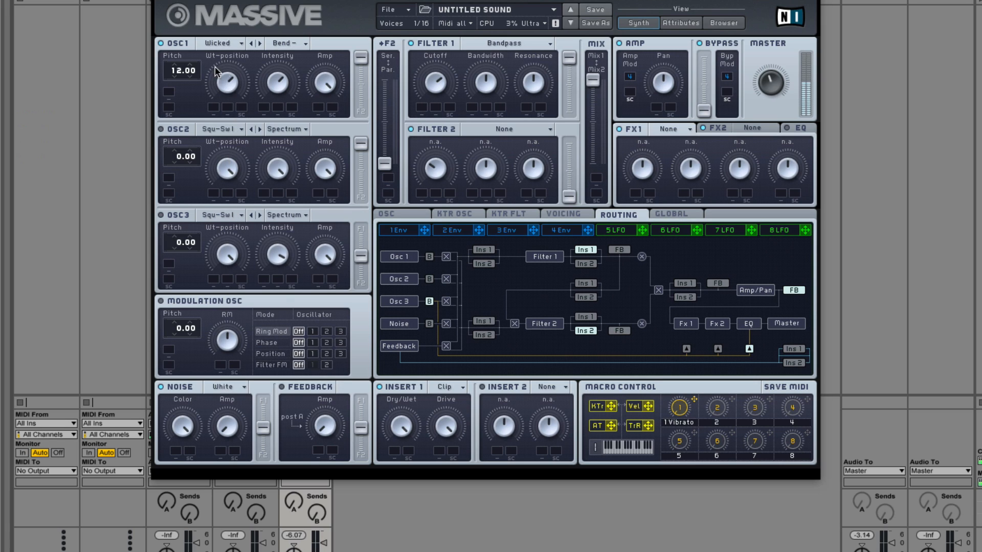
{"action": "left_click_drag", "start_coordinate": [227, 81], "coordinate": [234, 46]}
{"action": "left_click_drag", "start_coordinate": [226, 85], "coordinate": [226, 115]}
Step: Try the Comb type on Filter 1
{"action": "left_click", "coordinate": [512, 43]}
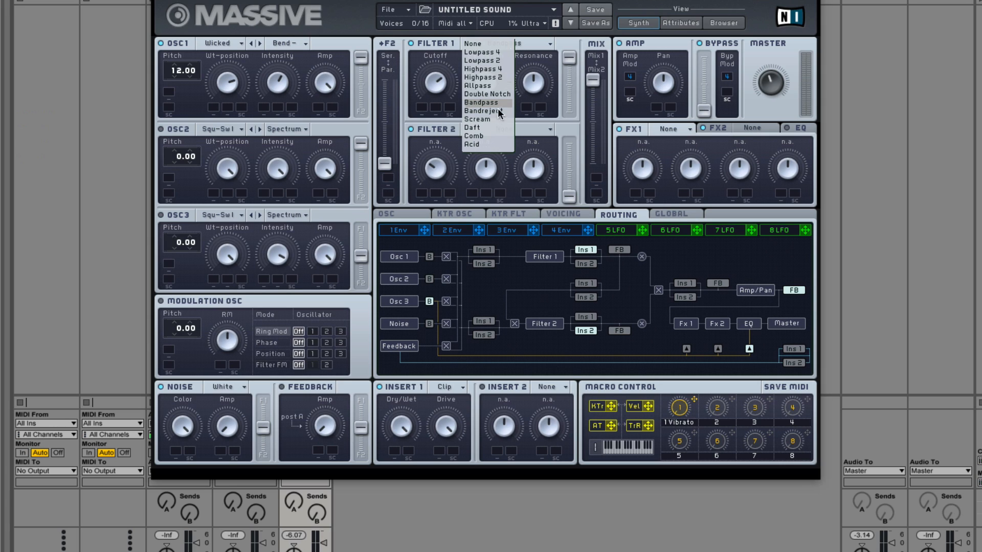
{"action": "left_click", "coordinate": [490, 136]}
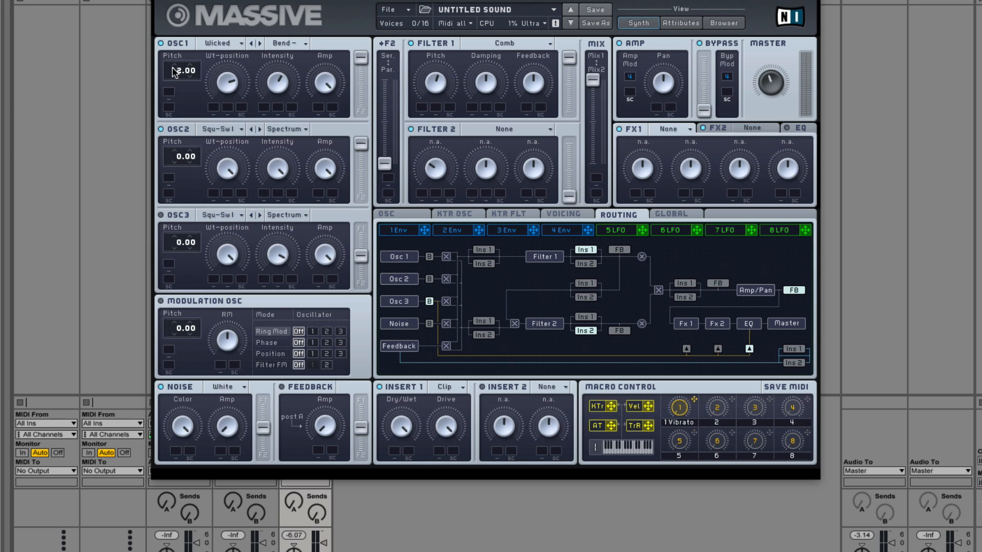
Step: Turn off OSC2 while keeping OSC1 on, and set Filter 1 to Allpass
{"action": "left_click", "coordinate": [161, 40]}
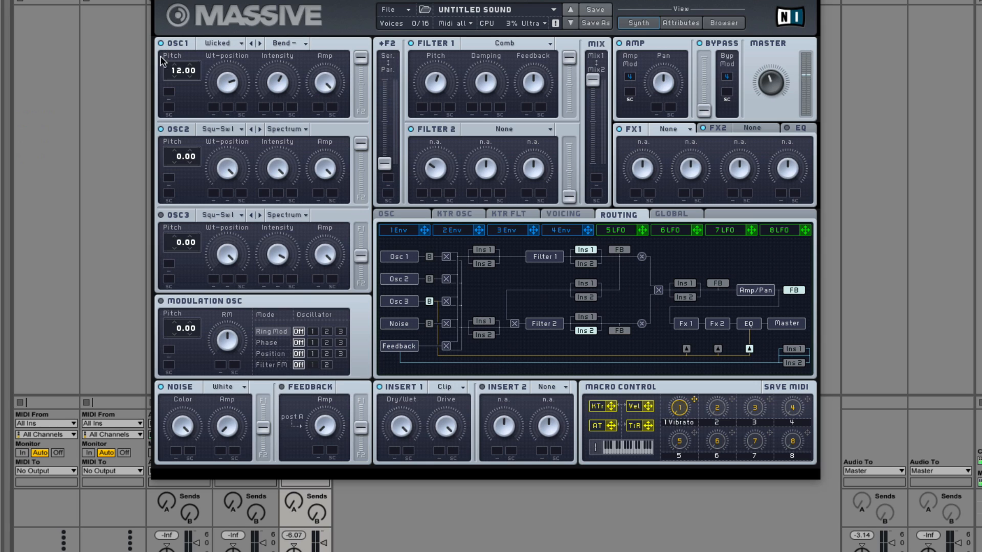
{"action": "left_click", "coordinate": [161, 129]}
{"action": "left_click", "coordinate": [521, 43]}
{"action": "left_click", "coordinate": [485, 84]}
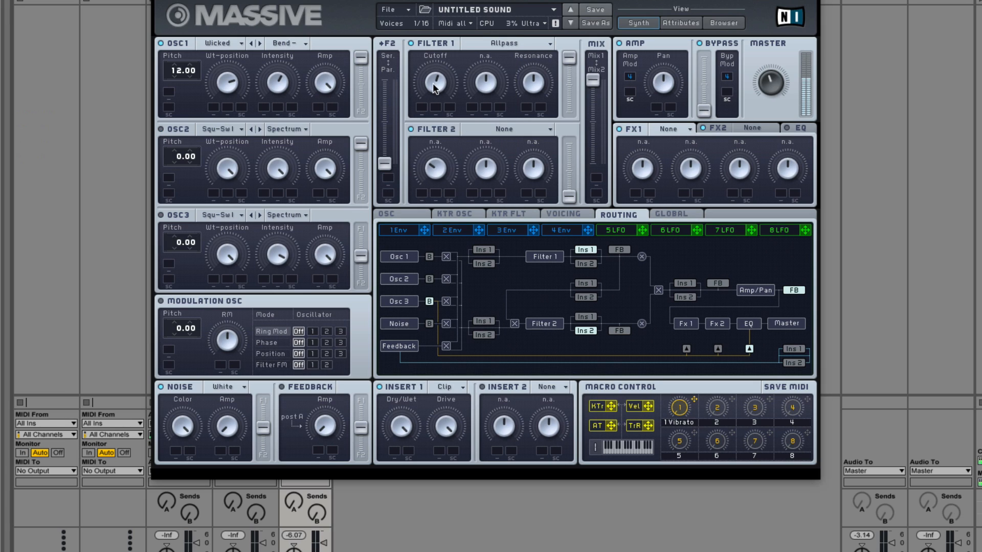
Step: Try the Scream type on Filter 1 with its cutoff adjusted, followed by the Comb type
{"action": "left_click", "coordinate": [160, 128]}
{"action": "left_click", "coordinate": [161, 43]}
{"action": "left_click", "coordinate": [477, 42]}
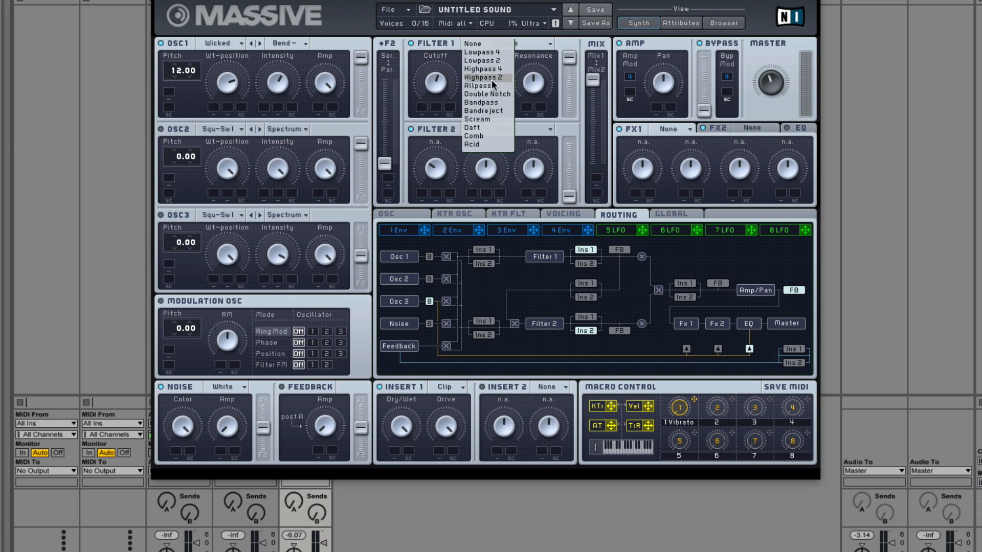
{"action": "left_click", "coordinate": [484, 118]}
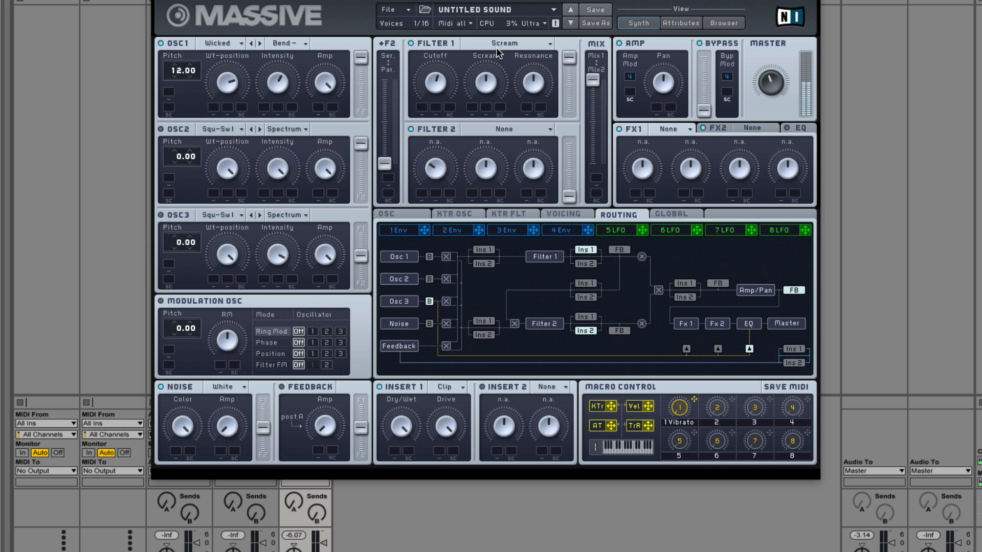
{"action": "left_click_drag", "start_coordinate": [439, 82], "coordinate": [438, 49]}
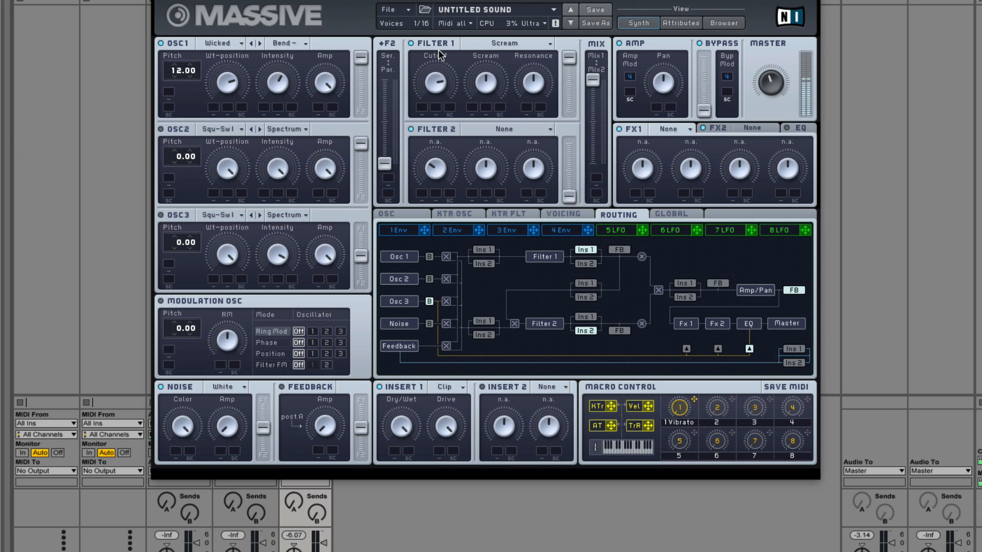
{"action": "left_click", "coordinate": [505, 42]}
{"action": "left_click", "coordinate": [480, 136]}
Step: Try the Double Notch type on Filter 1, and settle on Bandpass
{"action": "left_click", "coordinate": [507, 46]}
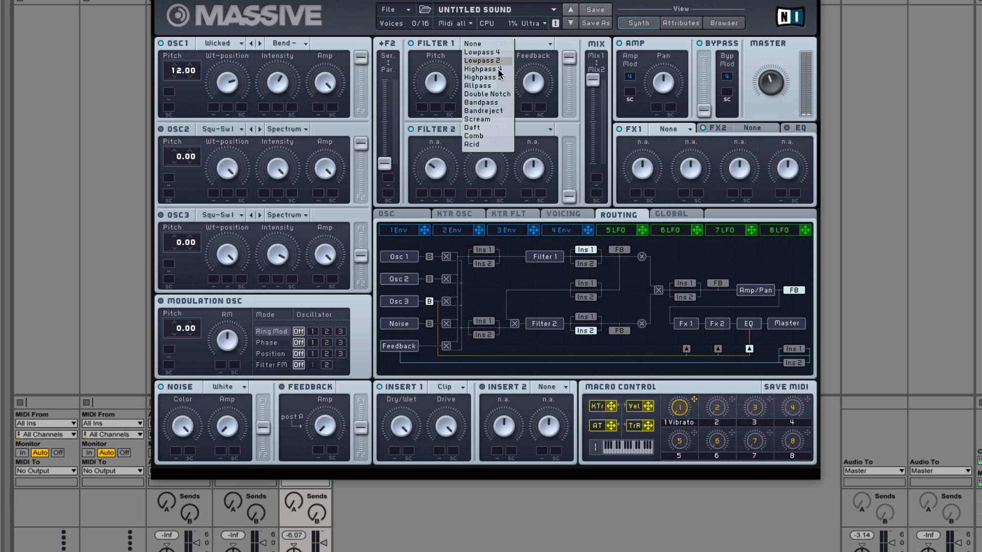
{"action": "left_click", "coordinate": [488, 96]}
{"action": "left_click", "coordinate": [483, 44]}
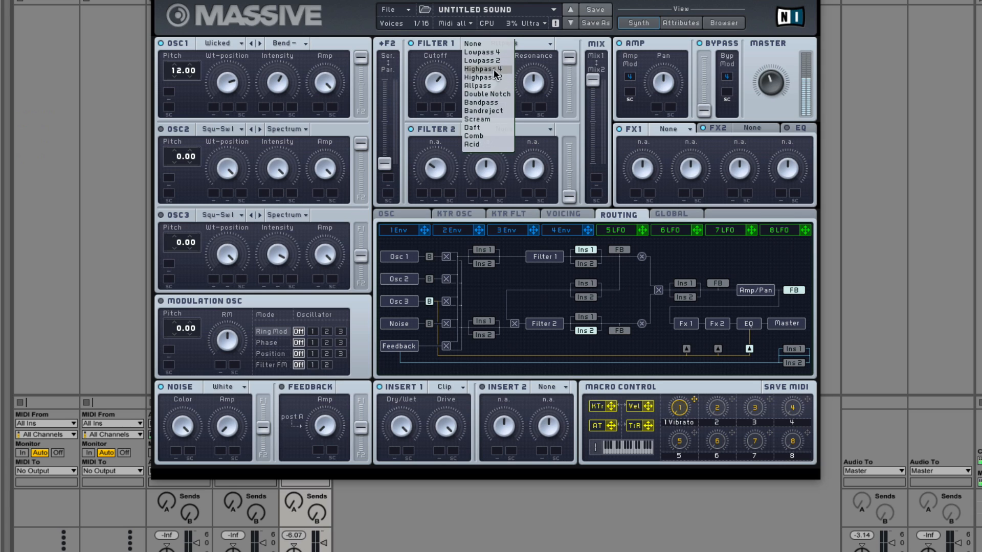
{"action": "left_click", "coordinate": [495, 95]}
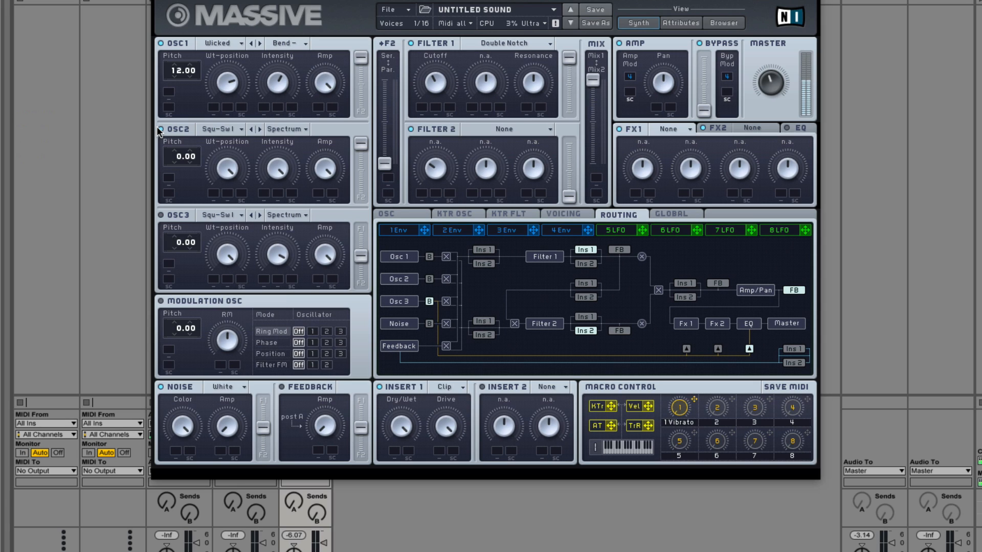
{"action": "left_click", "coordinate": [528, 44]}
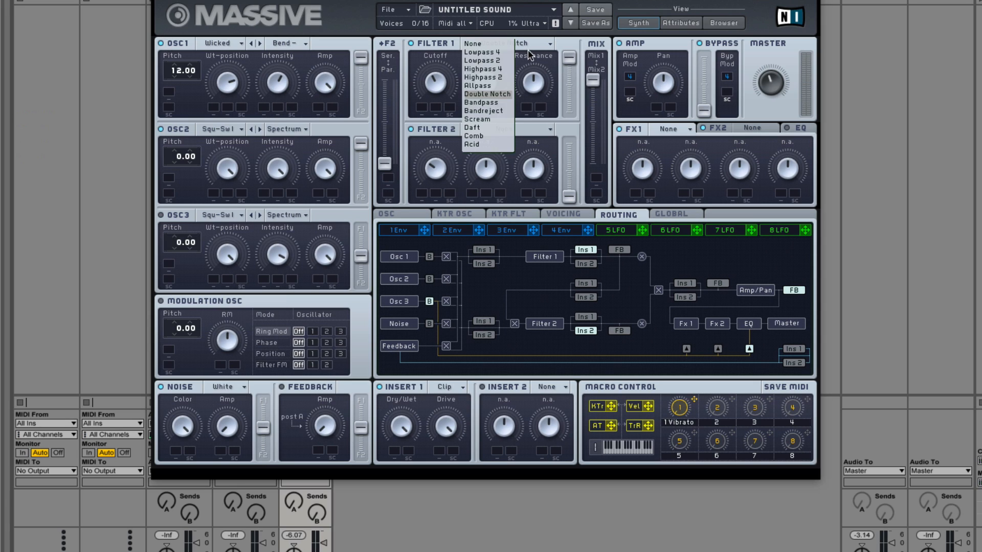
{"action": "left_click", "coordinate": [484, 102]}
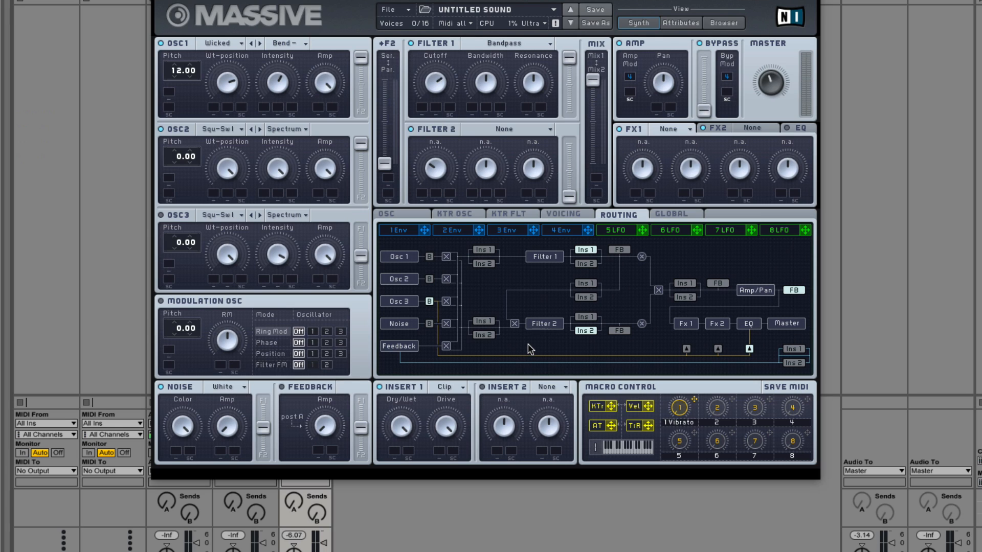
Step: Rename macro control 1 as Vibrato and assign it to the vibrato Depth
{"action": "left_click", "coordinate": [422, 215]}
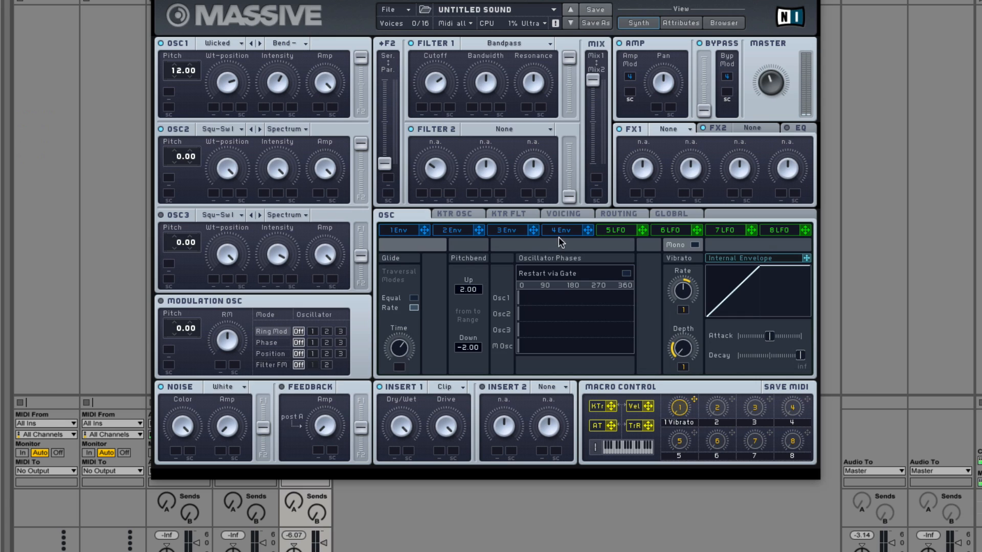
{"action": "left_click", "coordinate": [570, 217]}
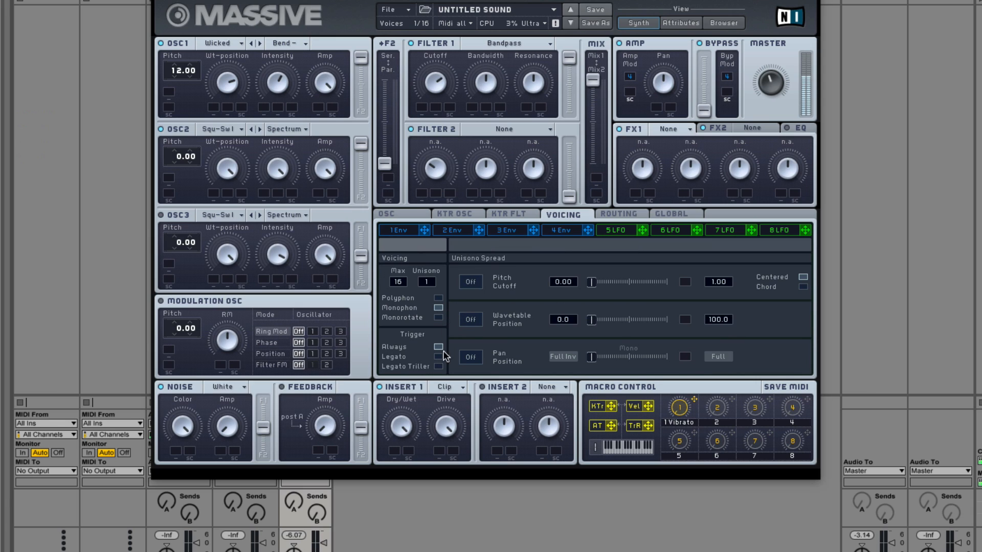
{"action": "left_click", "coordinate": [391, 211]}
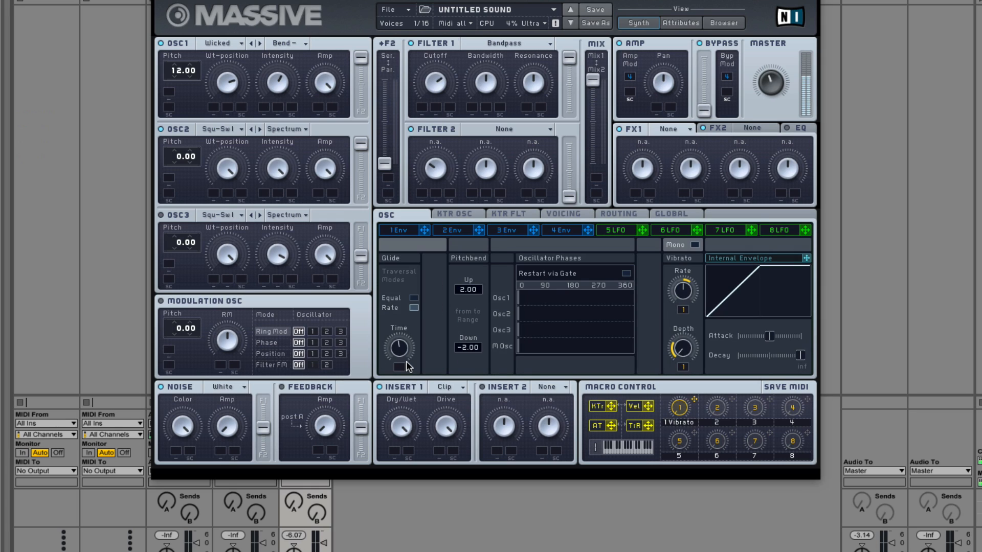
{"action": "double_click", "coordinate": [676, 424]}
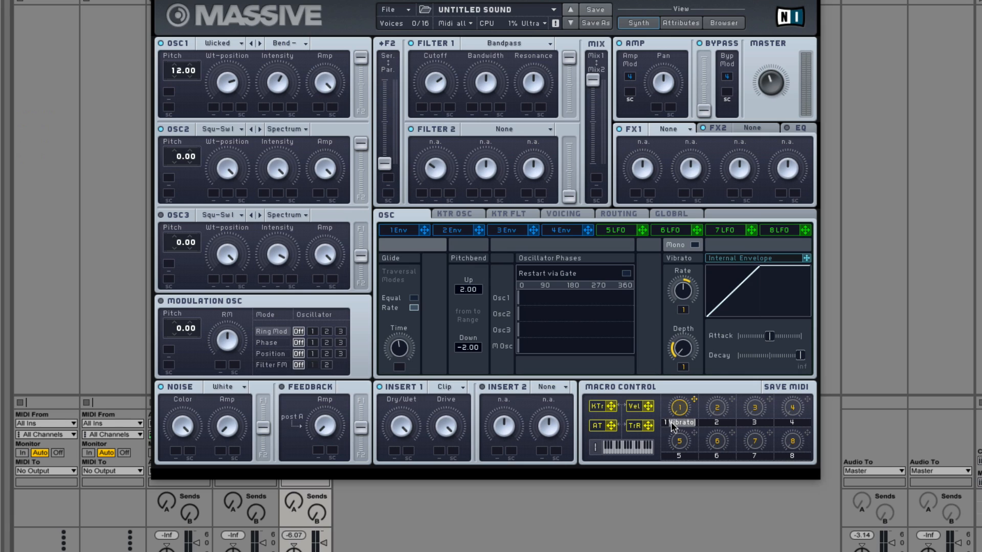
{"action": "left_click", "coordinate": [676, 424]}
{"action": "key", "text": "BackSpace"}
{"action": "key", "text": "BackSpace"}
{"action": "key", "text": "BackSpace"}
{"action": "type", "text": "Vi"}
{"action": "left_click_drag", "start_coordinate": [665, 422], "coordinate": [673, 422]}
{"action": "left_click_drag", "start_coordinate": [694, 399], "coordinate": [683, 367]}
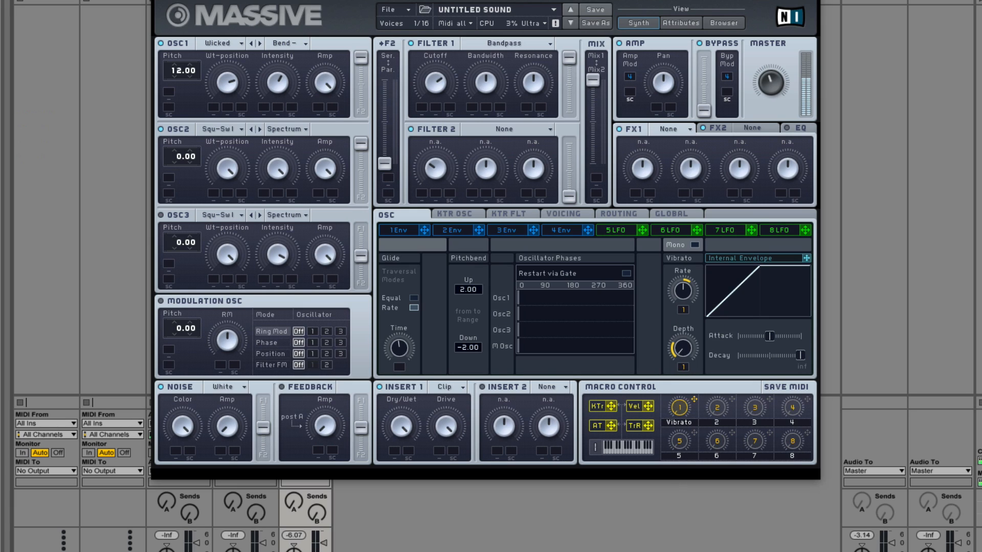
Step: Assign Envelope 1 to OSC1's pitch, and Envelope 2 to Filter 1's cutoff and OSC2's pitch, with both pitch amounts at 12.00
{"action": "left_click", "coordinate": [552, 214]}
{"action": "left_click", "coordinate": [387, 215]}
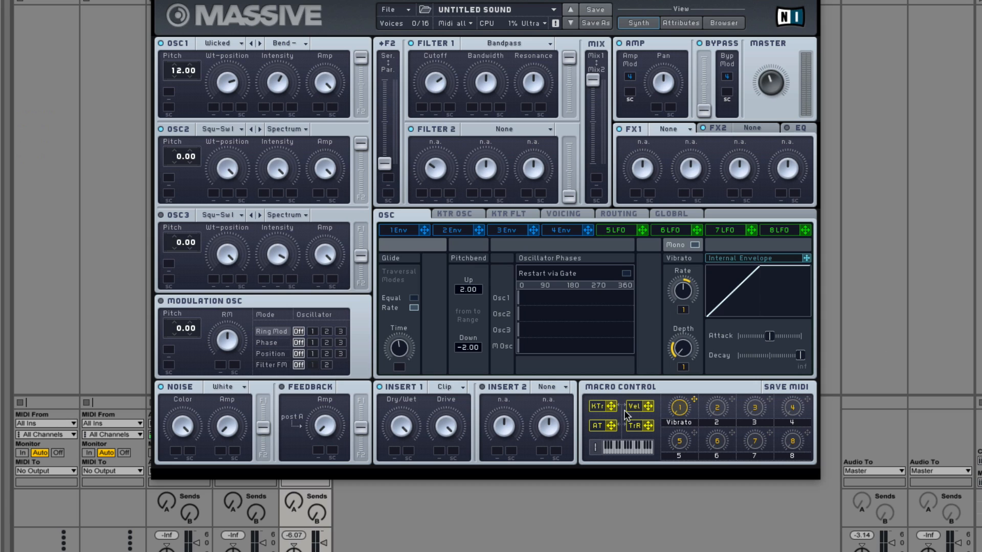
{"action": "left_click", "coordinate": [440, 233]}
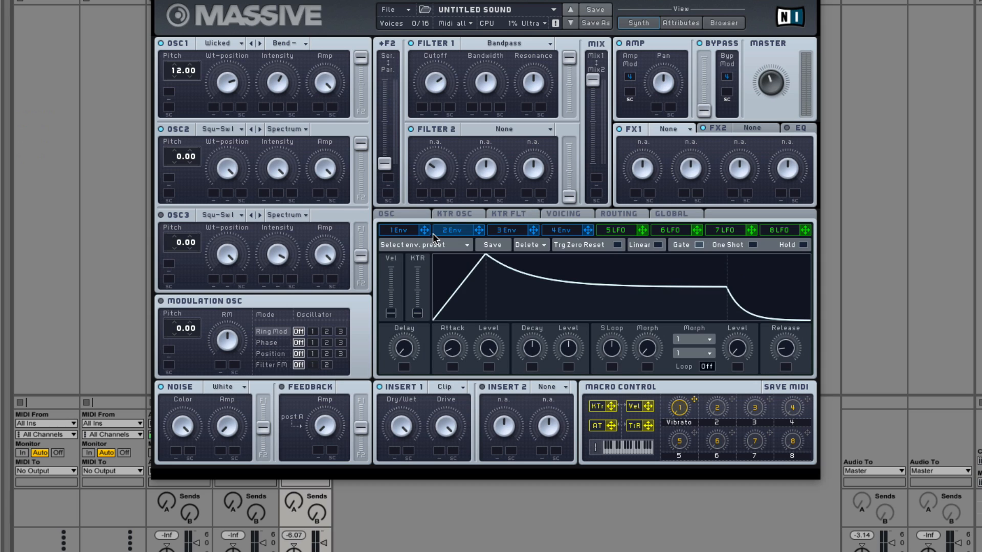
{"action": "left_click_drag", "start_coordinate": [423, 235], "coordinate": [179, 73]}
{"action": "left_click_drag", "start_coordinate": [478, 230], "coordinate": [419, 95]}
{"action": "left_click_drag", "start_coordinate": [479, 230], "coordinate": [172, 182]}
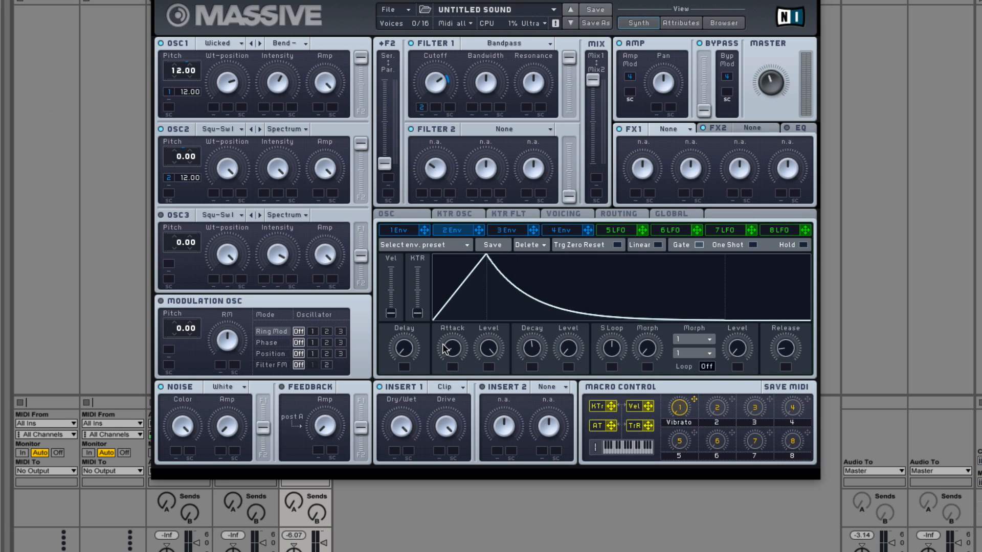
Step: Shorten the attack and decay of Envelope 2, with its decay level at zero
{"action": "left_click_drag", "start_coordinate": [444, 348], "coordinate": [452, 387]}
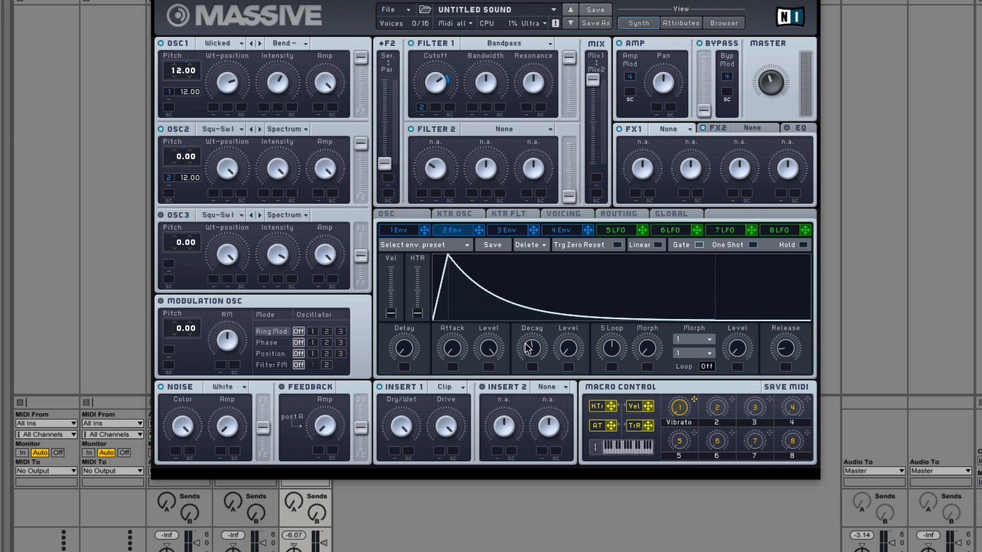
{"action": "left_click_drag", "start_coordinate": [528, 349], "coordinate": [528, 369]}
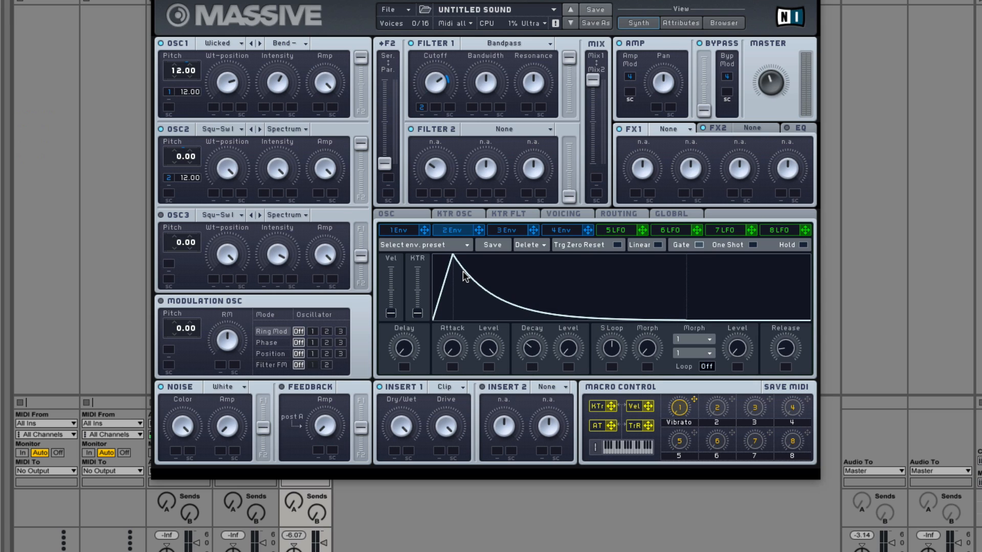
{"action": "left_click_drag", "start_coordinate": [532, 350], "coordinate": [533, 393]}
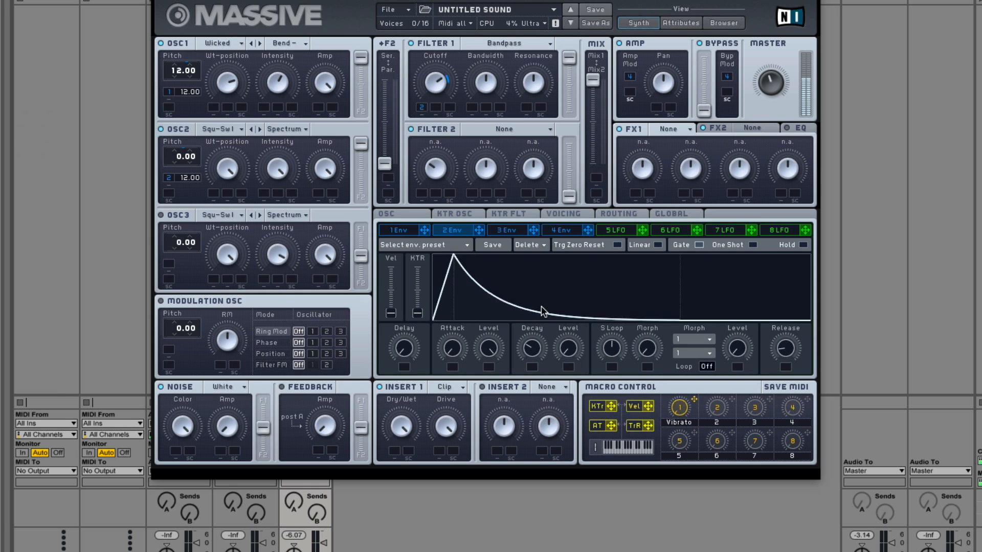
Step: Switch OSC1's pitch modulation to Envelope 2, keep its cutoff and OSC2 pitch modulation active, and raise its decay level to maximum
{"action": "left_click", "coordinate": [169, 178]}
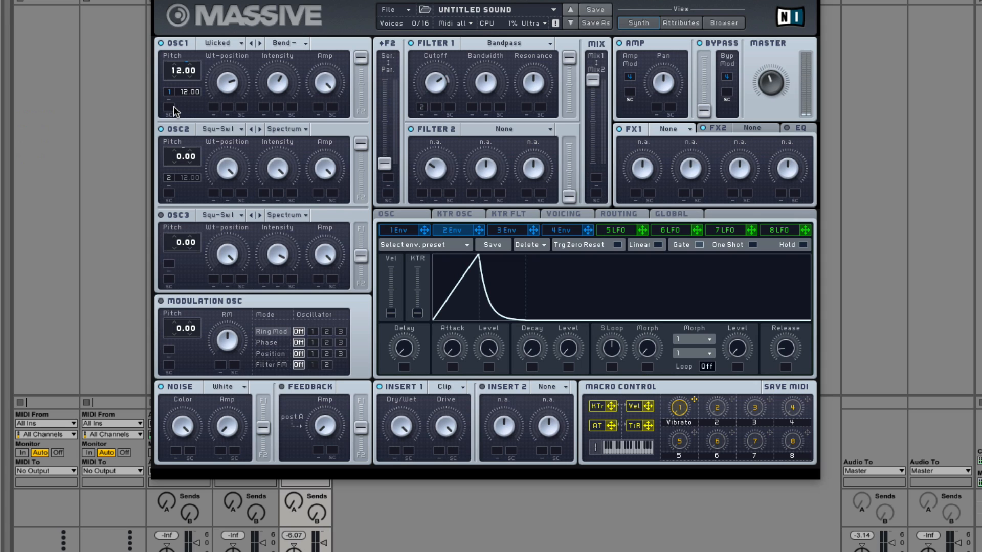
{"action": "left_click", "coordinate": [169, 91]}
{"action": "left_click", "coordinate": [169, 92]}
{"action": "left_click", "coordinate": [421, 108]}
{"action": "left_click_drag", "start_coordinate": [569, 347], "coordinate": [594, 176]}
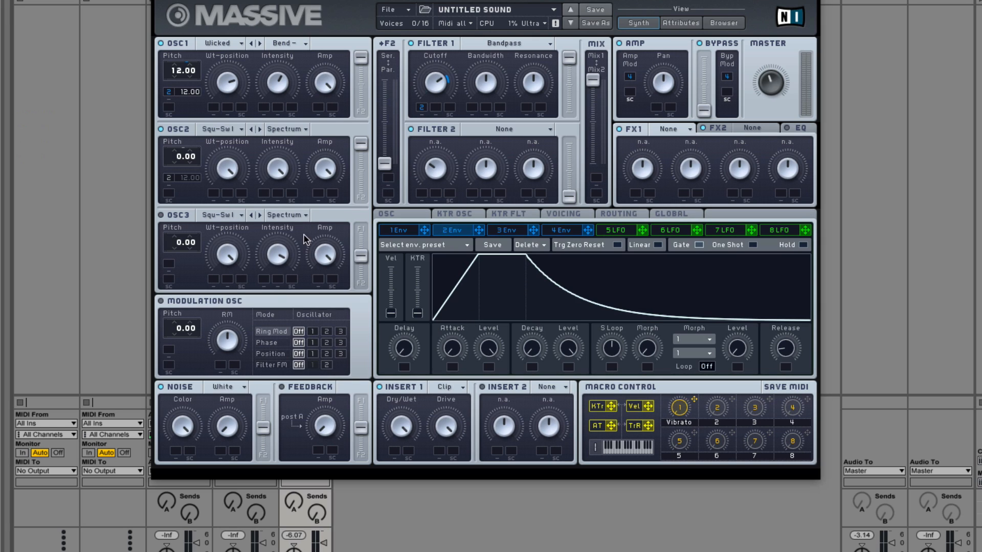
{"action": "left_click", "coordinate": [170, 180]}
Step: Try several longer attack times on Envelope 2, ending on a short attack
{"action": "left_click_drag", "start_coordinate": [451, 347], "coordinate": [452, 320]}
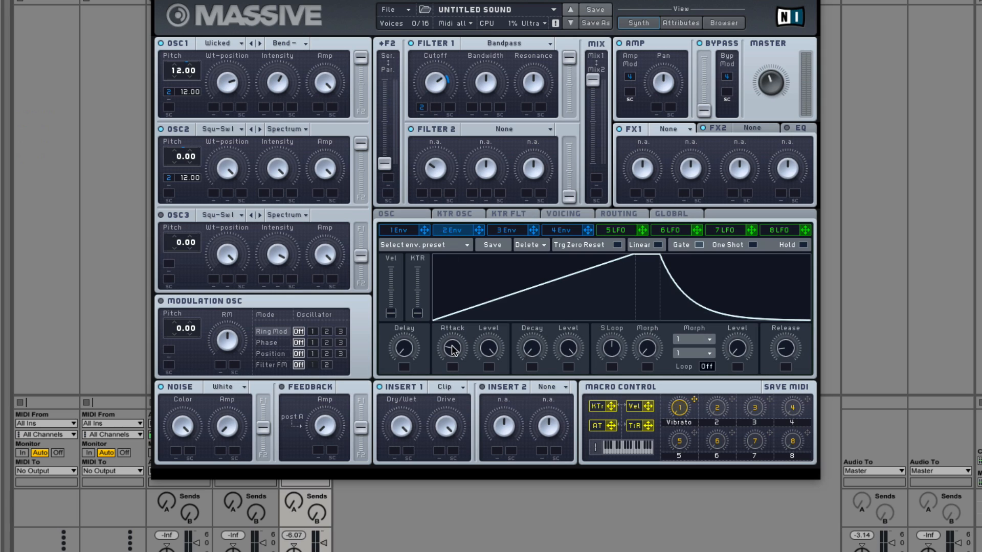
{"action": "mouse_move", "coordinate": [452, 349]}
{"action": "left_mouse_down"}
{"action": "mouse_move", "coordinate": [459, 312]}
{"action": "mouse_move", "coordinate": [454, 361]}
{"action": "left_mouse_up"}
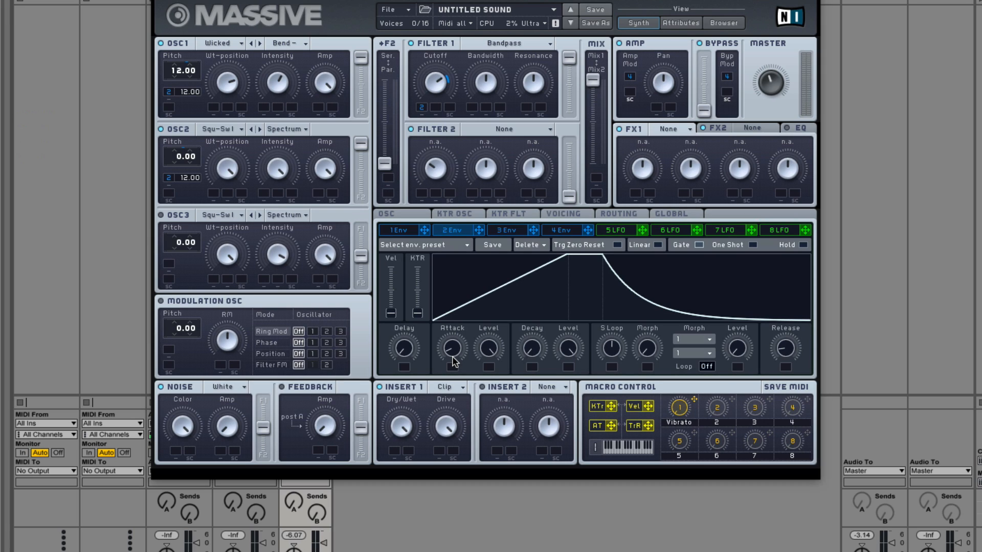
{"action": "left_click_drag", "start_coordinate": [453, 360], "coordinate": [442, 328]}
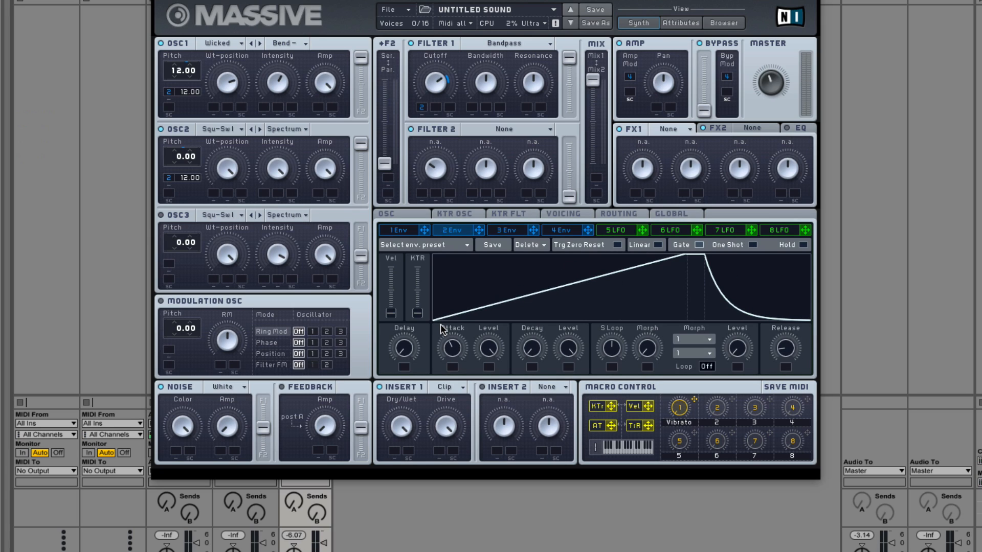
{"action": "left_click_drag", "start_coordinate": [443, 330], "coordinate": [457, 424]}
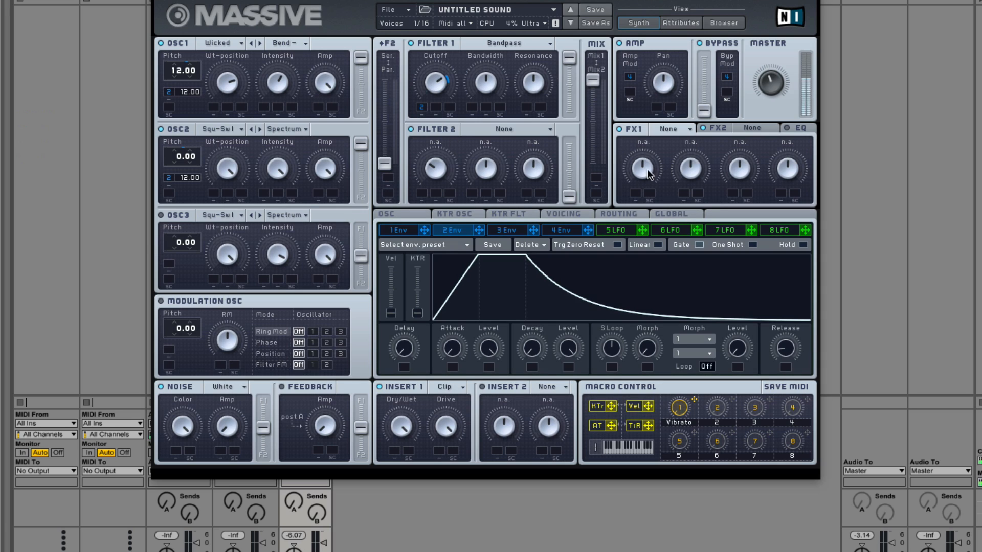
{"action": "mouse_move", "coordinate": [455, 345]}
{"action": "left_mouse_down"}
{"action": "mouse_move", "coordinate": [456, 311]}
{"action": "mouse_move", "coordinate": [454, 348]}
{"action": "left_mouse_up"}
Step: Set the Envelope 2 pitch modulation amount of both OSC1 and OSC2 to -12.00
{"action": "left_click_drag", "start_coordinate": [185, 179], "coordinate": [177, 210]}
{"action": "left_click_drag", "start_coordinate": [185, 97], "coordinate": [184, 132]}
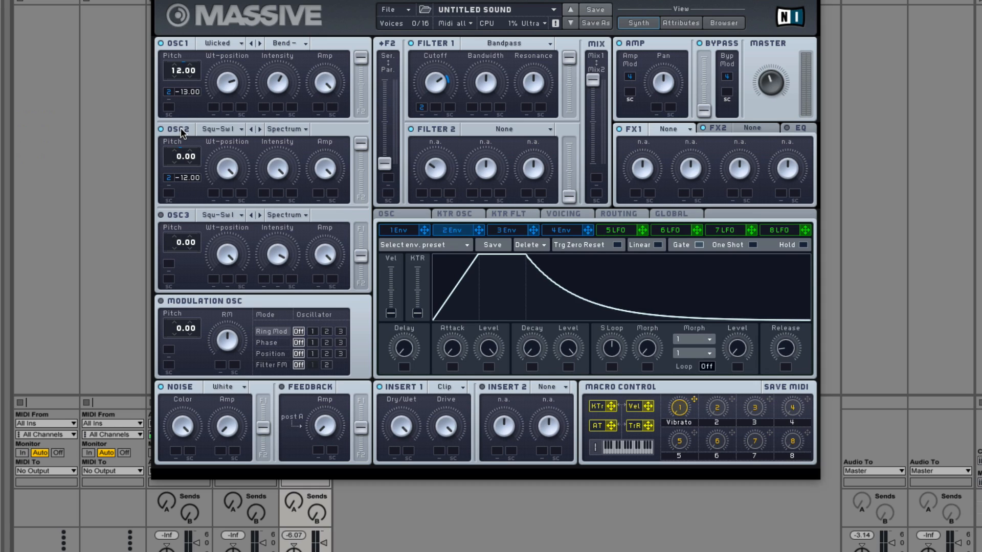
Step: Try a longer attack on Envelope 2, and lower its decay level to zero with a somewhat longer decay
{"action": "left_click_drag", "start_coordinate": [452, 348], "coordinate": [447, 308]}
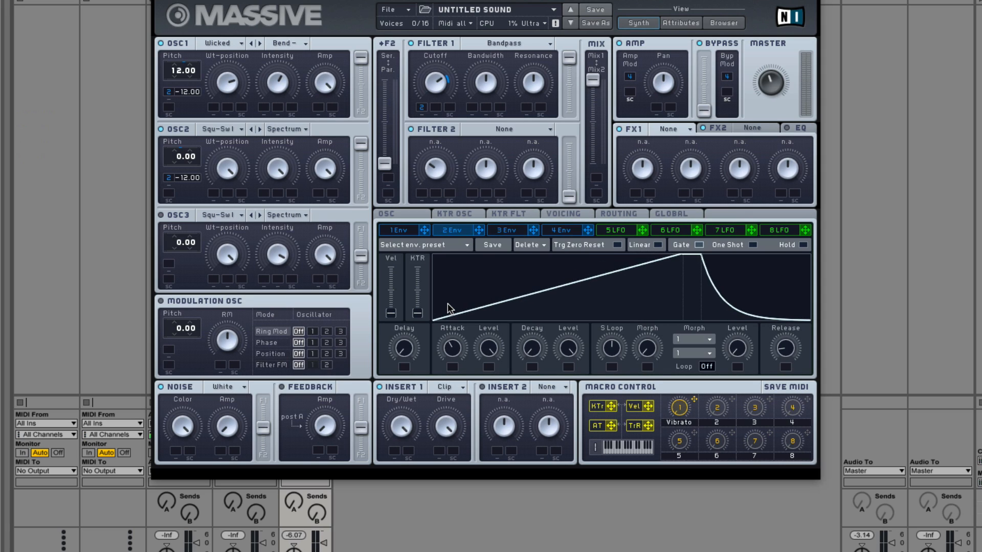
{"action": "left_click_drag", "start_coordinate": [448, 308], "coordinate": [444, 501]}
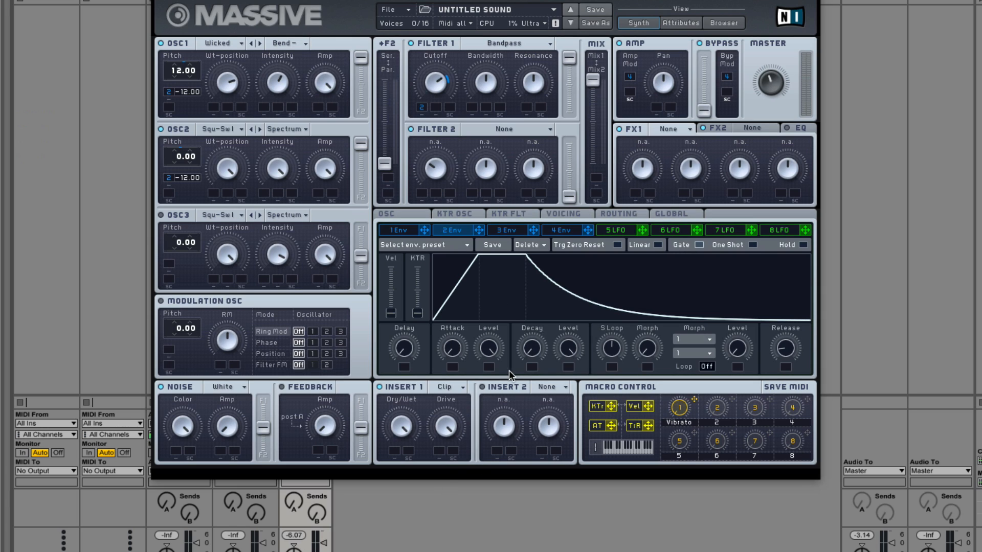
{"action": "left_click_drag", "start_coordinate": [564, 345], "coordinate": [561, 468]}
{"action": "left_click_drag", "start_coordinate": [533, 353], "coordinate": [530, 320]}
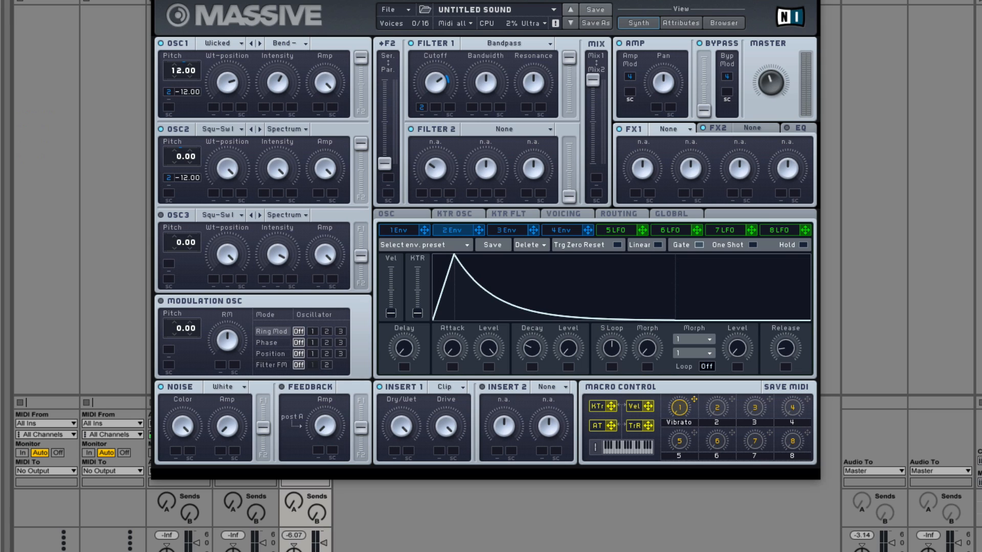
Step: Compare feedback taken after Filter 1 and after Amp/Pan while lowering the feedback Amp, ending with the tap after Filter 1
{"action": "left_click", "coordinate": [620, 214]}
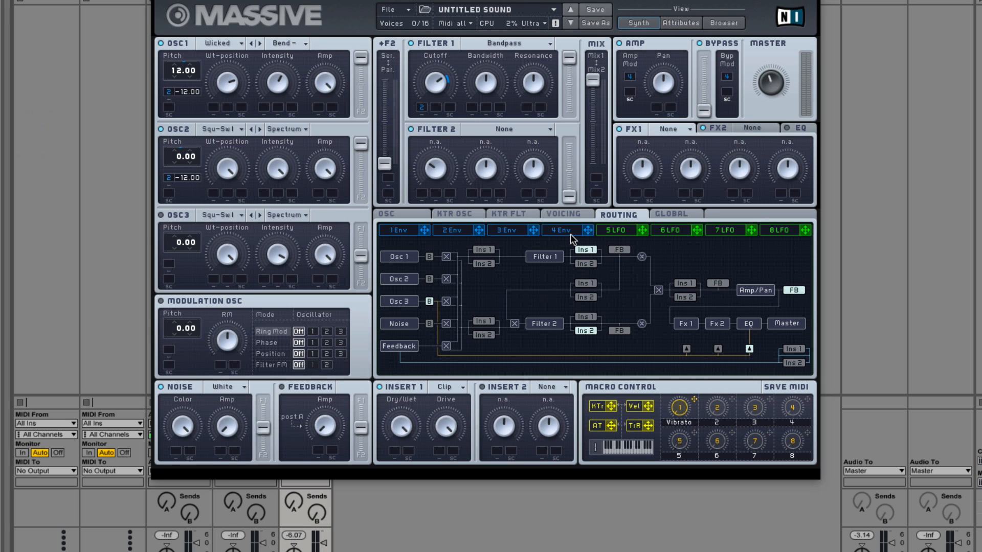
{"action": "left_click", "coordinate": [619, 249]}
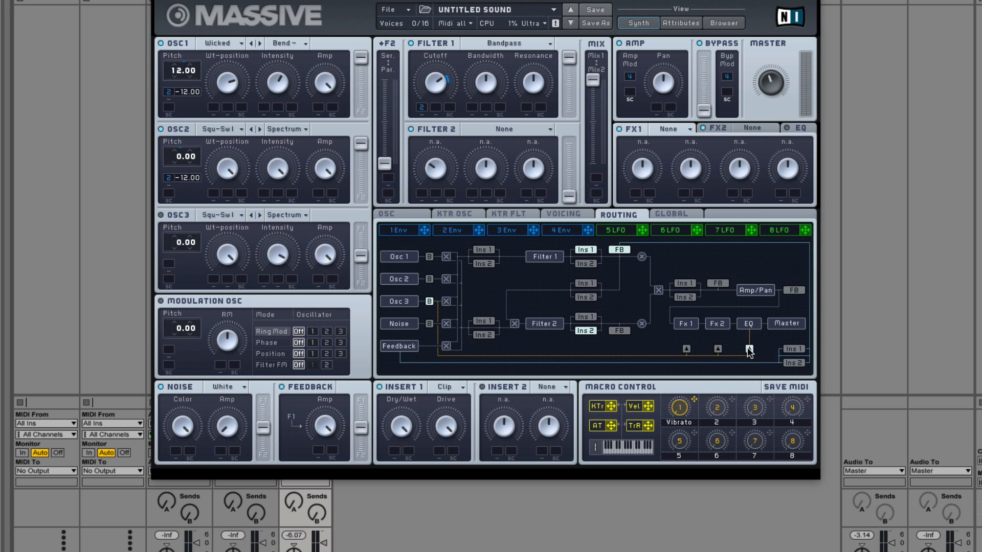
{"action": "left_click", "coordinate": [794, 289]}
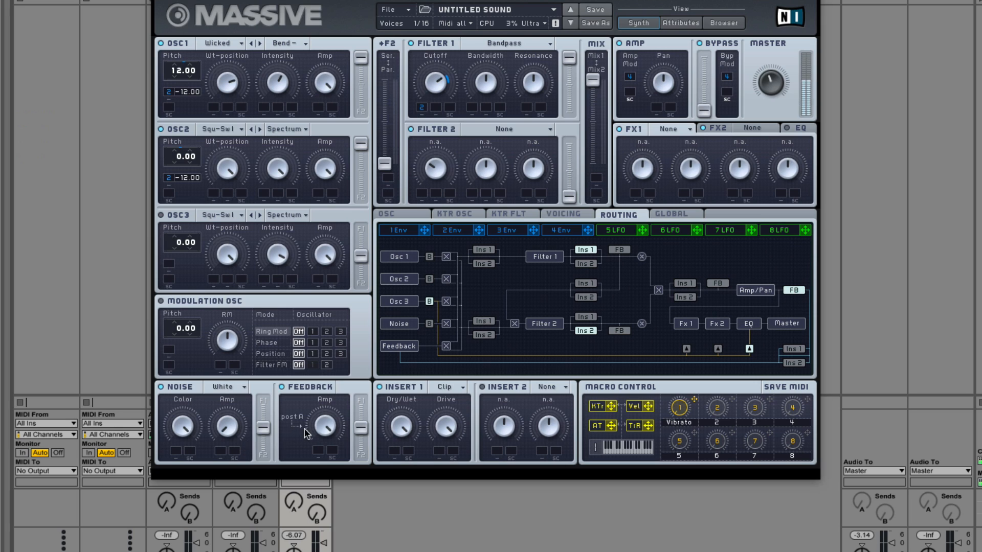
{"action": "left_click_drag", "start_coordinate": [305, 432], "coordinate": [308, 520]}
{"action": "left_click", "coordinate": [621, 249]}
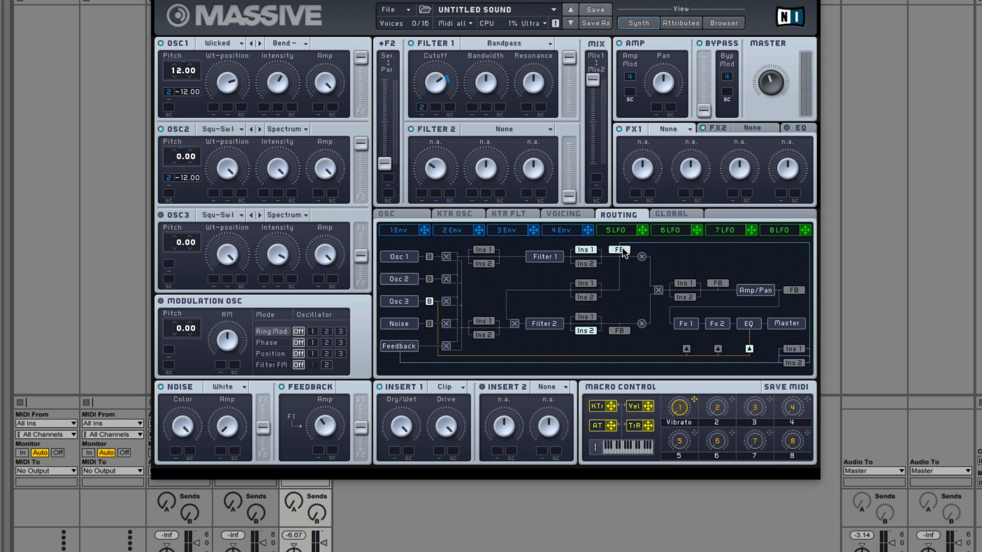
{"action": "left_click_drag", "start_coordinate": [328, 389], "coordinate": [321, 426]}
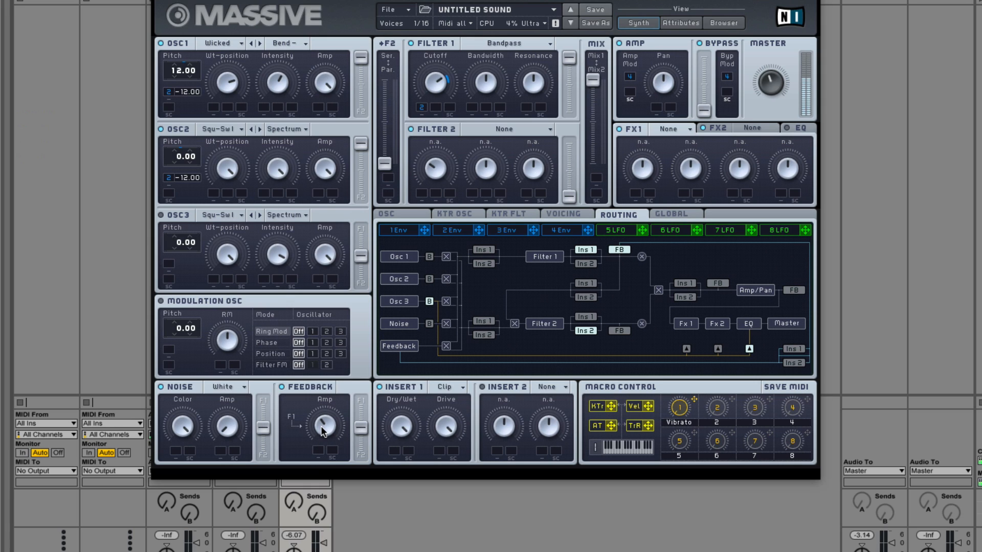
{"action": "left_click", "coordinate": [794, 290]}
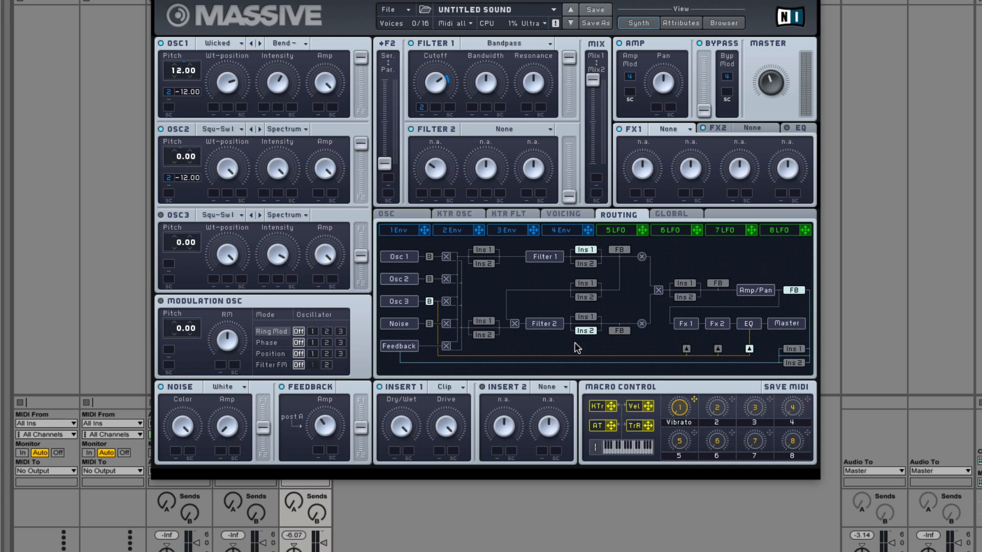
{"action": "left_click", "coordinate": [619, 250]}
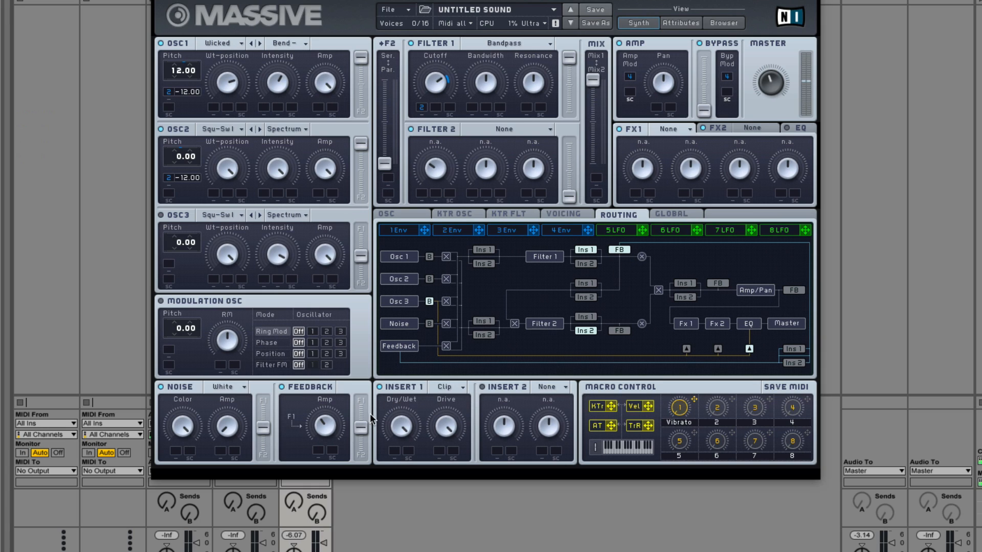
Step: Assign Macro Control 2 to modulate the Feedback Amp upward from its minimum level
{"action": "left_click_drag", "start_coordinate": [731, 399], "coordinate": [310, 414]}
{"action": "left_click", "coordinate": [669, 128]}
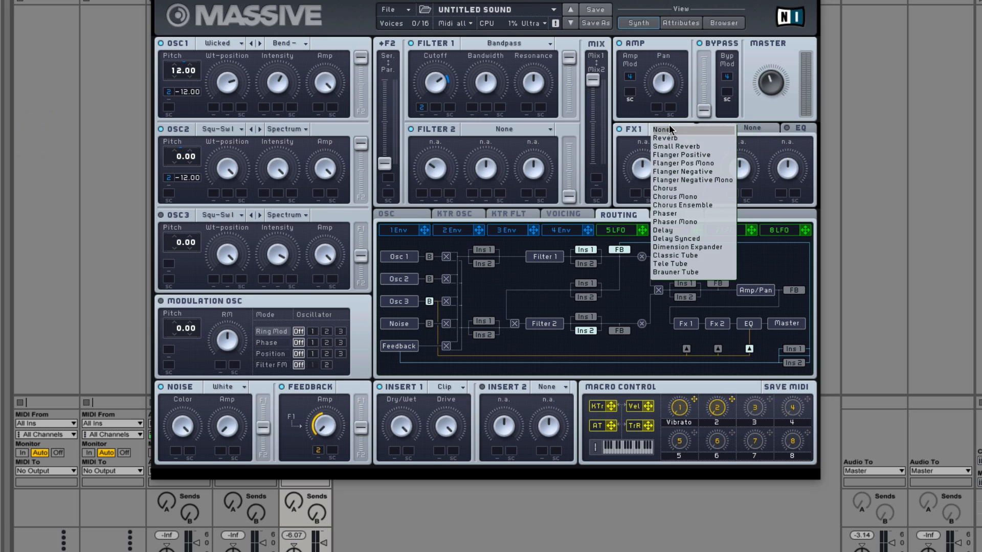
{"action": "left_click", "coordinate": [638, 144]}
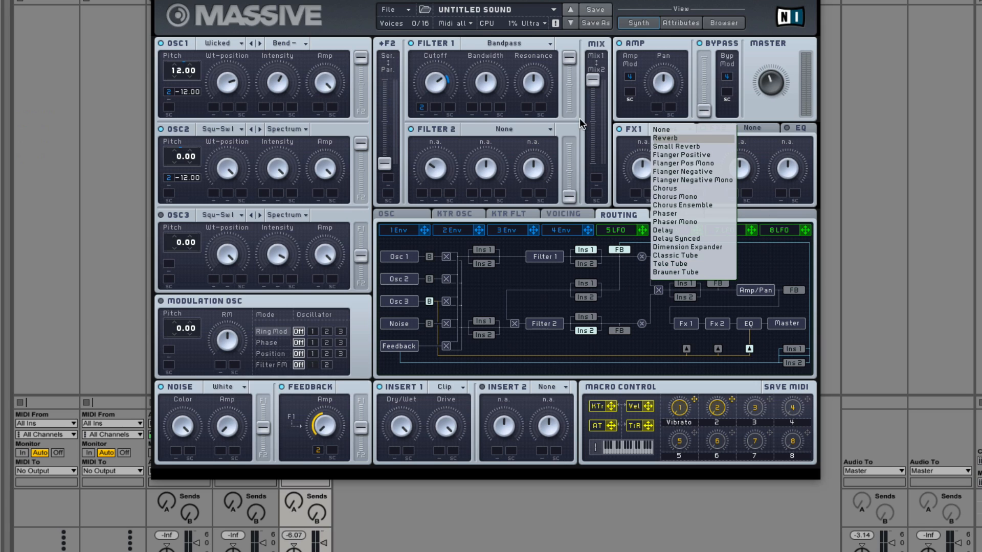
{"action": "left_click", "coordinate": [641, 169]}
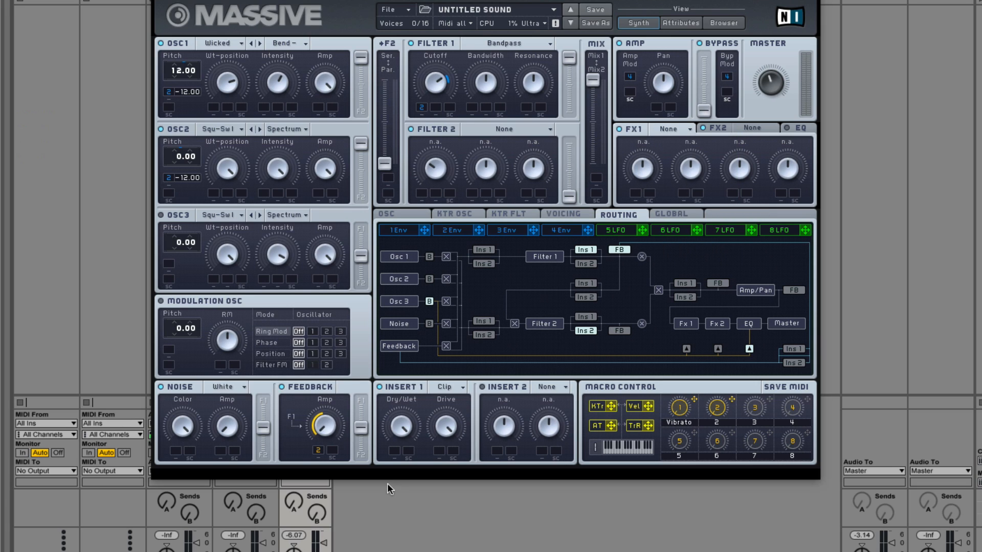
Step: Load the Sample & Hold effect into Insert 2 and switch it on
{"action": "left_click", "coordinate": [549, 386]}
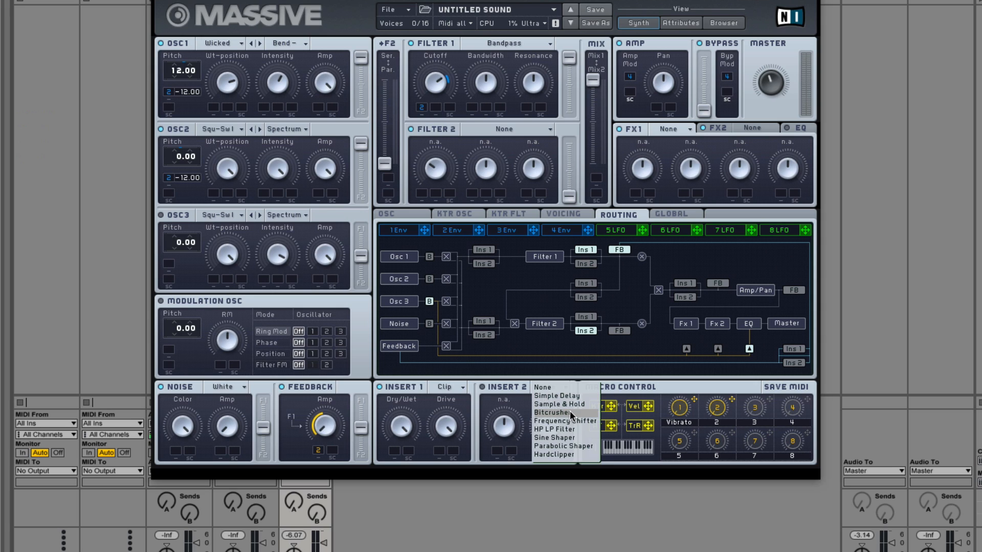
{"action": "left_click", "coordinate": [504, 394]}
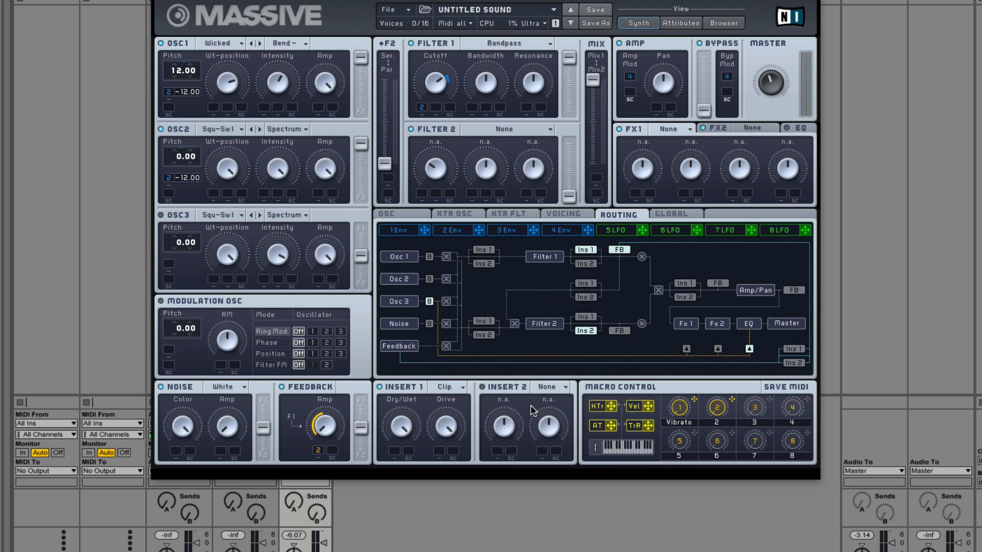
{"action": "left_click", "coordinate": [547, 387]}
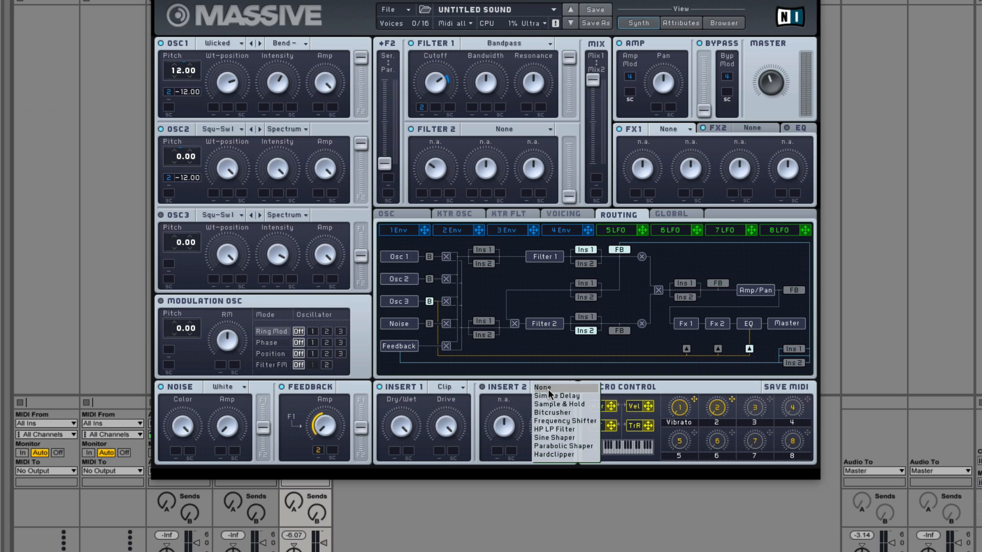
{"action": "left_click", "coordinate": [550, 404]}
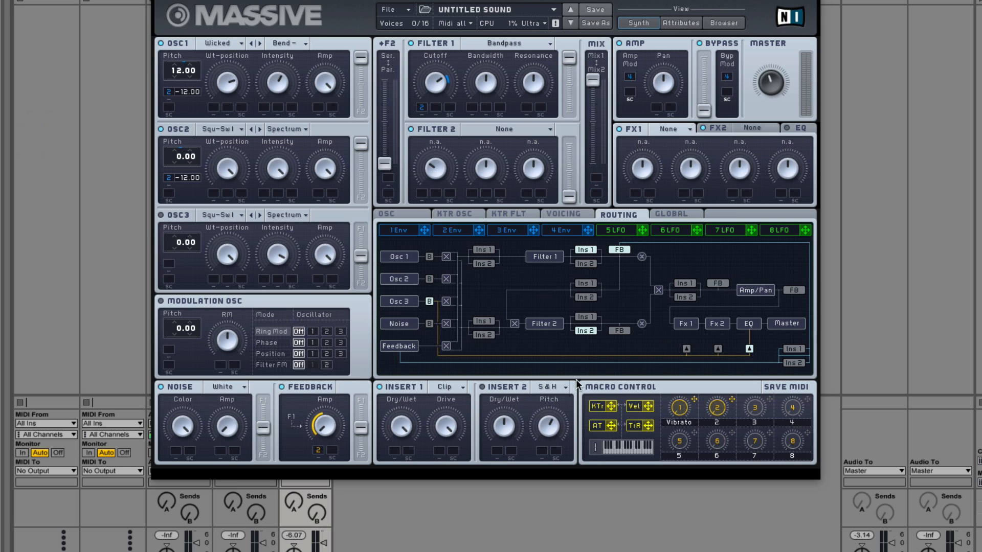
{"action": "left_click", "coordinate": [550, 386]}
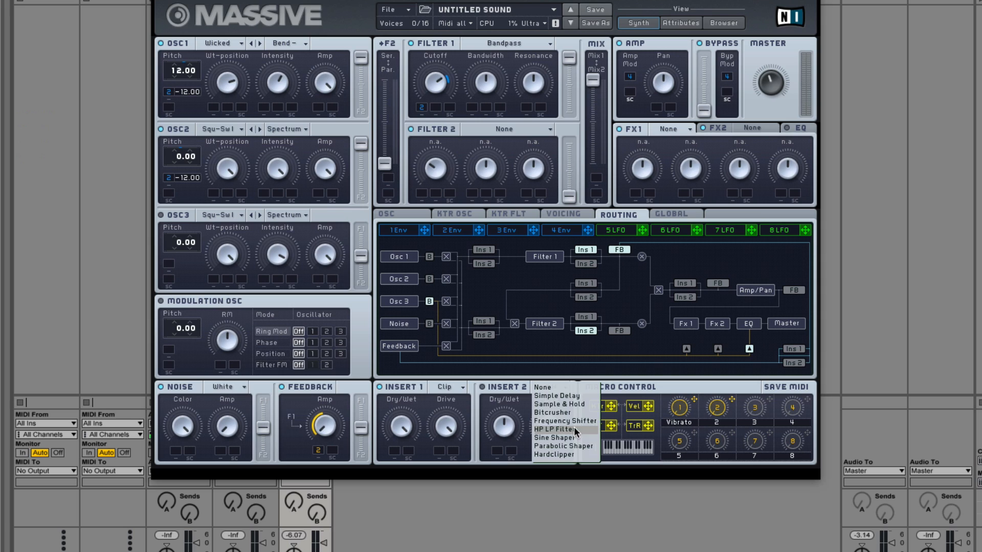
{"action": "left_click", "coordinate": [559, 404]}
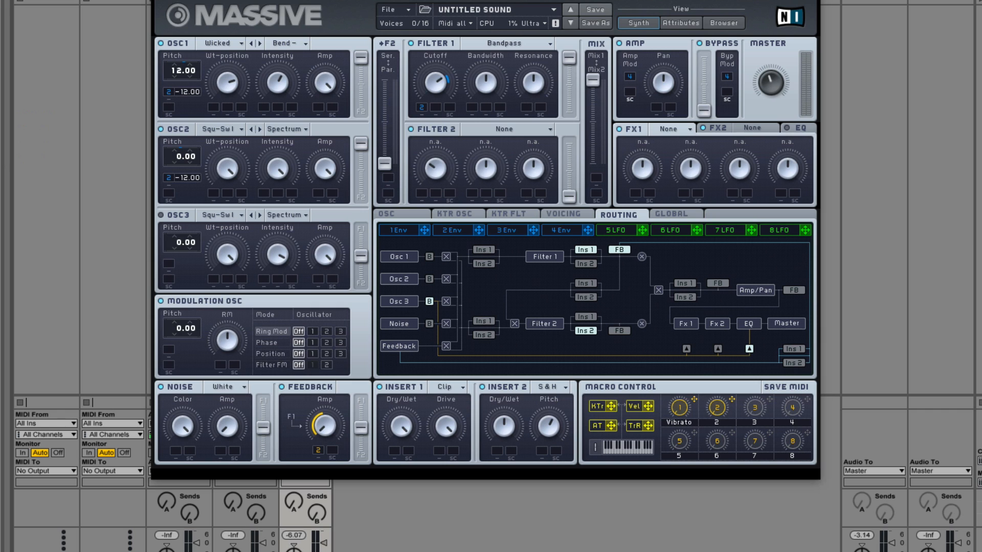
Step: Try several higher and lower pitches on the Modulation Oscillator, and reset its pitch to 0.00
{"action": "key", "text": "super+alt+p"}
{"action": "key", "text": "super+alt+p"}
{"action": "left_click_drag", "start_coordinate": [182, 333], "coordinate": [182, 388]}
{"action": "left_click_drag", "start_coordinate": [191, 481], "coordinate": [172, 328]}
{"action": "left_click_drag", "start_coordinate": [170, 327], "coordinate": [198, 398]}
{"action": "left_click_drag", "start_coordinate": [207, 341], "coordinate": [206, 368]}
{"action": "double_click", "coordinate": [184, 333]}
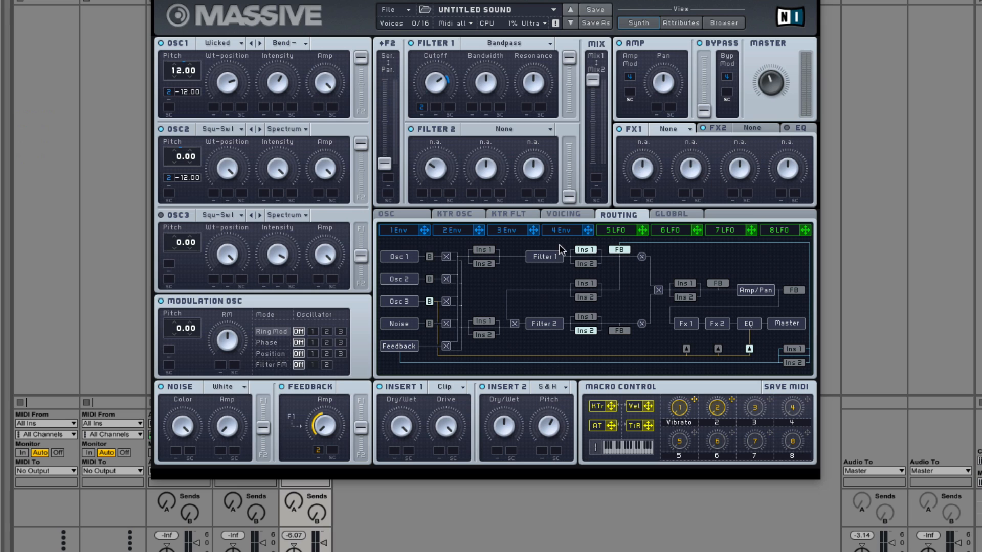
Step: Review the oscillator and voicing settings of the current sound
{"action": "left_click", "coordinate": [414, 217]}
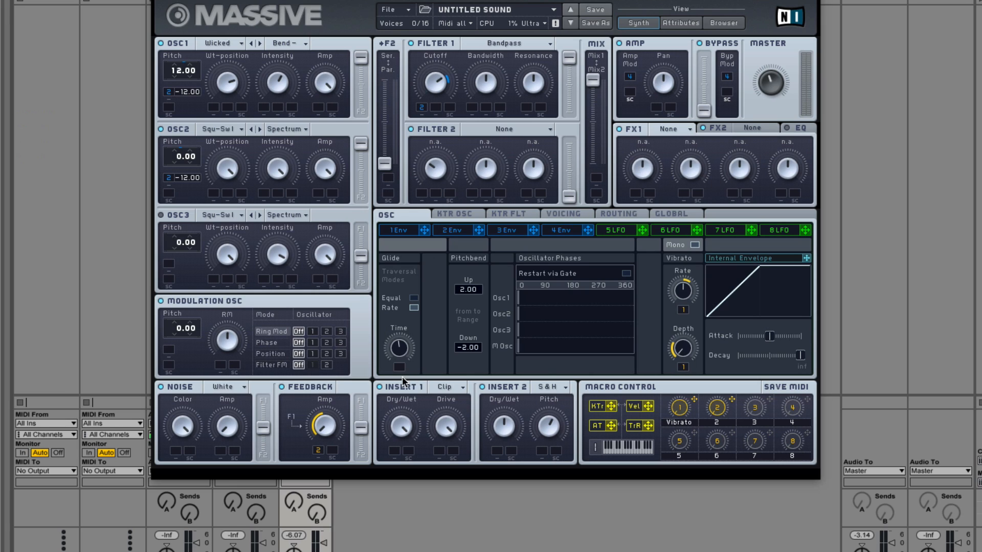
{"action": "left_click", "coordinate": [563, 215]}
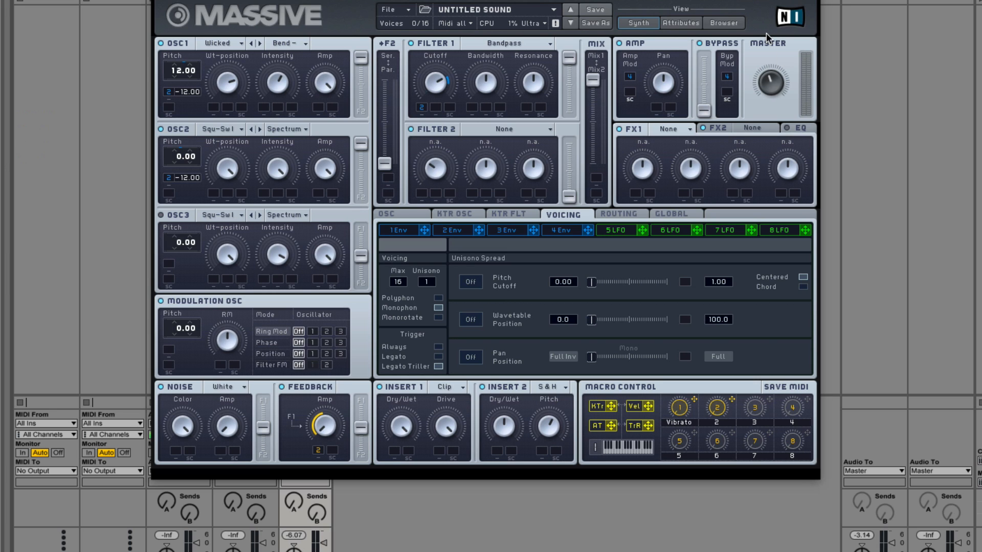
Step: Load the preset STM_MSV_MBL01_LeadPreset06 from the Melbourne Leads folder and return to the synth view
{"action": "left_click", "coordinate": [722, 23]}
{"action": "scroll", "coordinate": [230, 321], "scroll_direction": "down", "scroll_amount": 4}
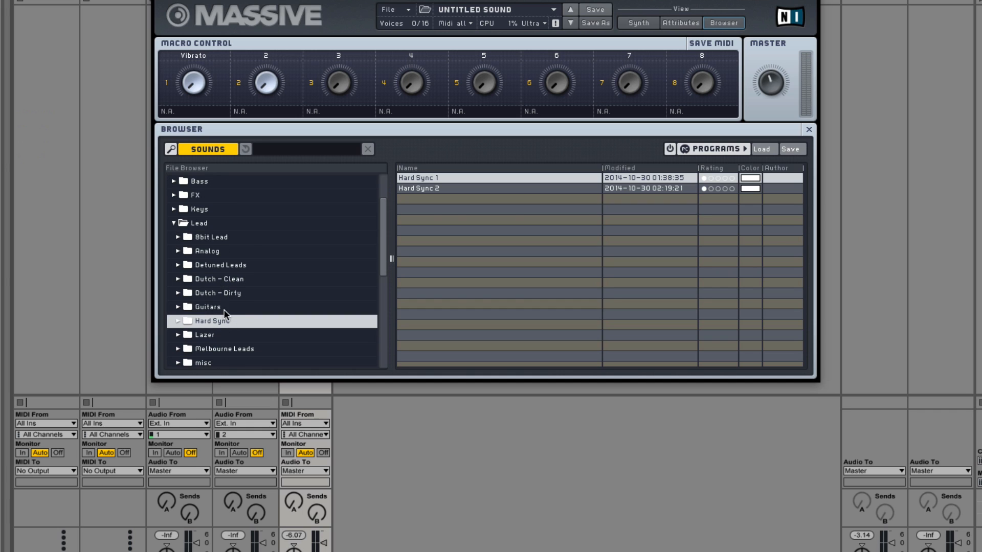
{"action": "scroll", "coordinate": [225, 320], "scroll_direction": "down", "scroll_amount": 2}
{"action": "left_click", "coordinate": [230, 320]}
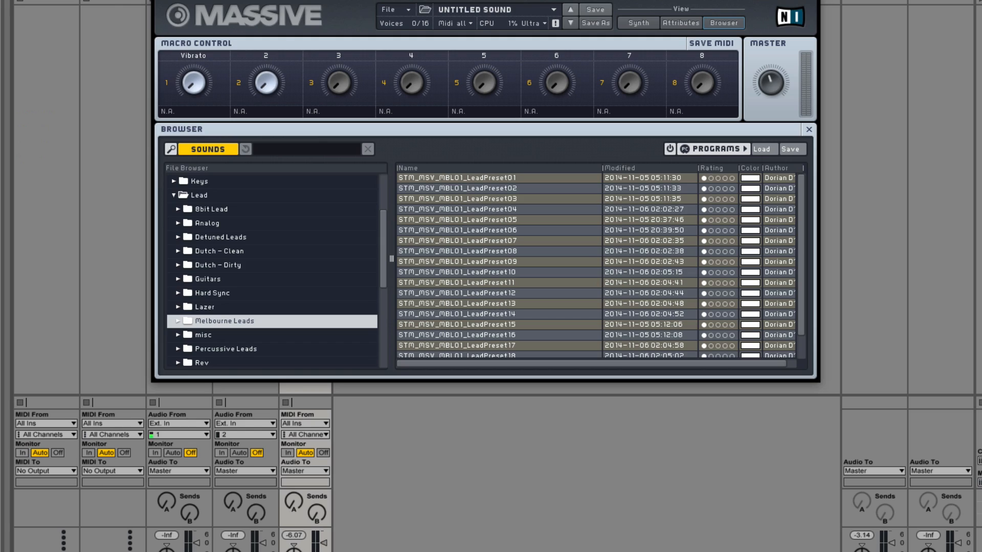
{"action": "key", "text": "ctrl+alt+p"}
{"action": "double_click", "coordinate": [496, 229]}
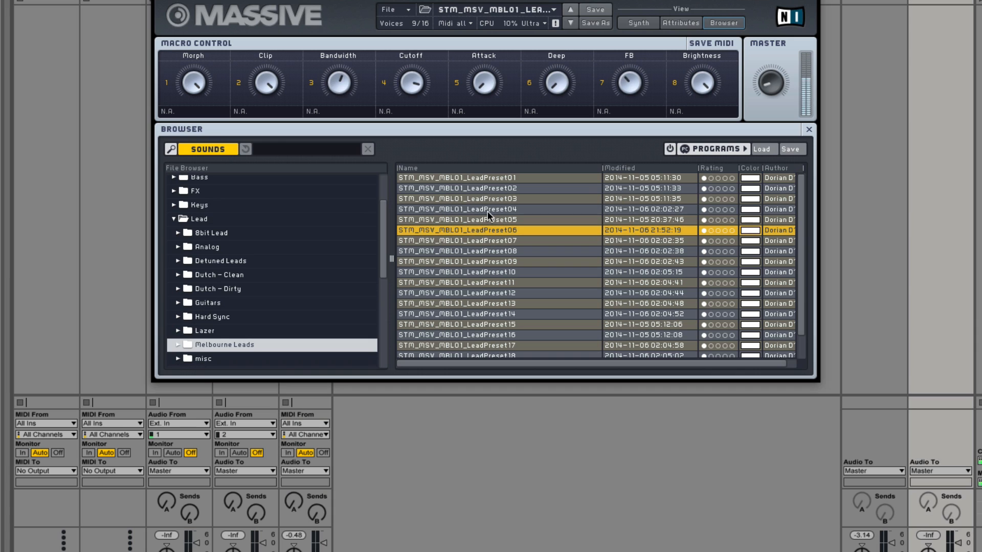
{"action": "left_click", "coordinate": [639, 24]}
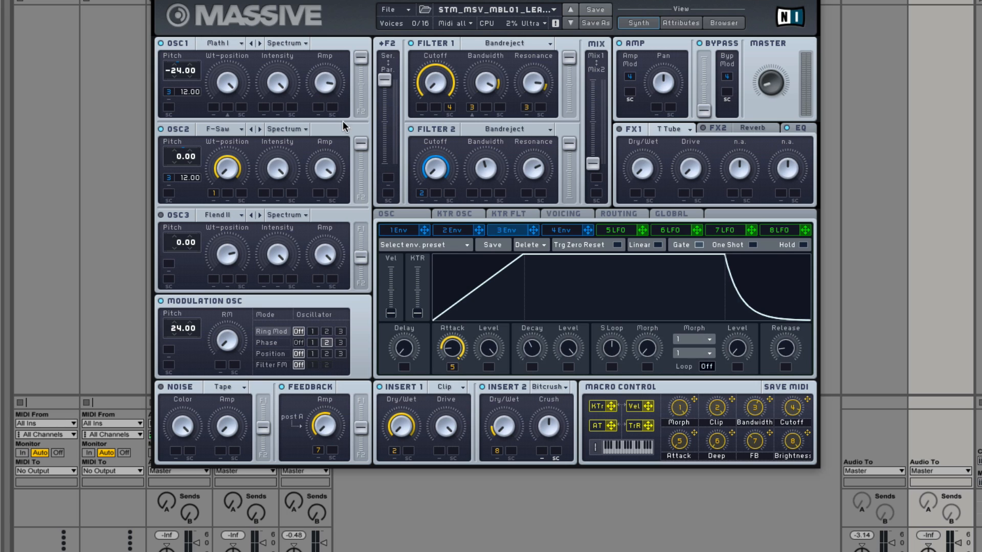
Step: Look up the full names of the OSC1 and OSC2 wavetables without changing either one
{"action": "left_click", "coordinate": [231, 45]}
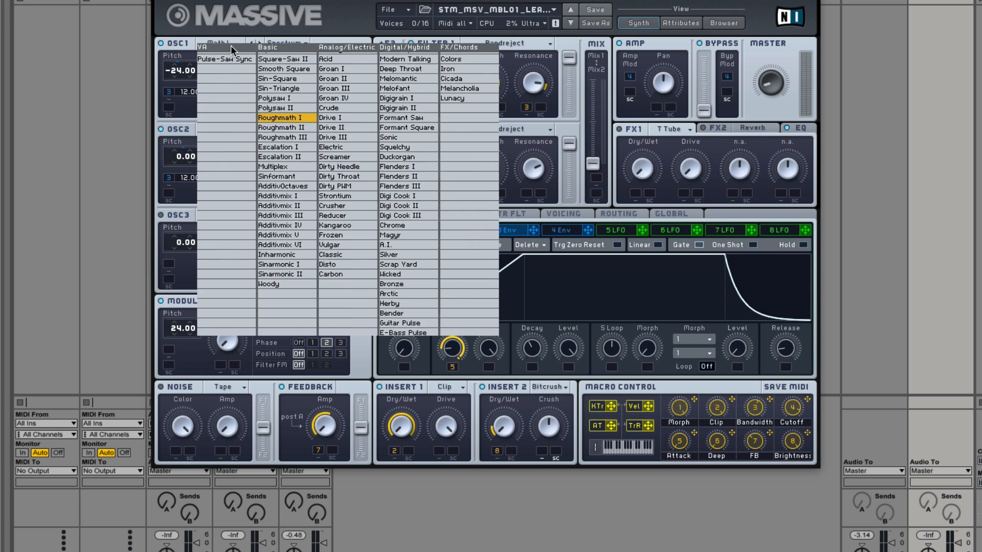
{"action": "left_click", "coordinate": [236, 20]}
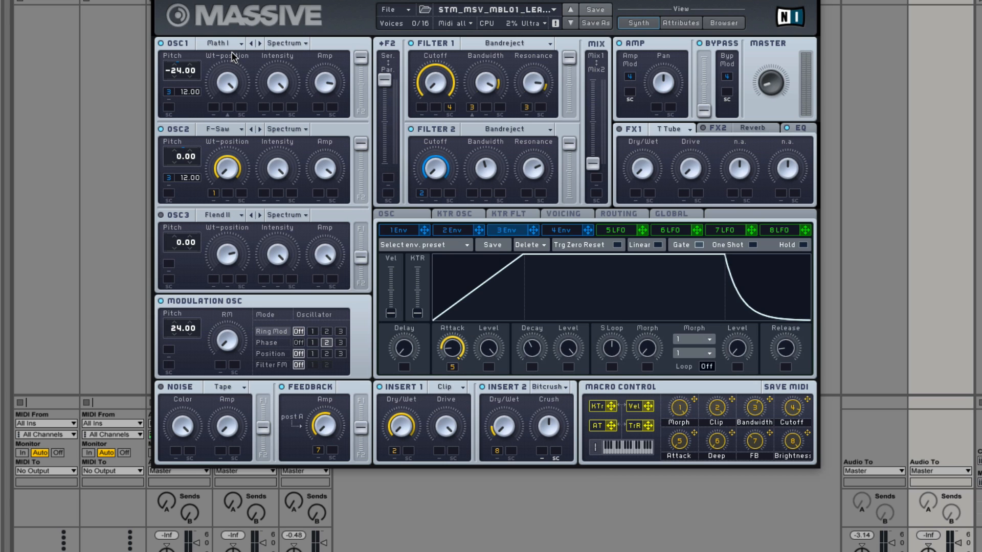
{"action": "left_click", "coordinate": [240, 128]}
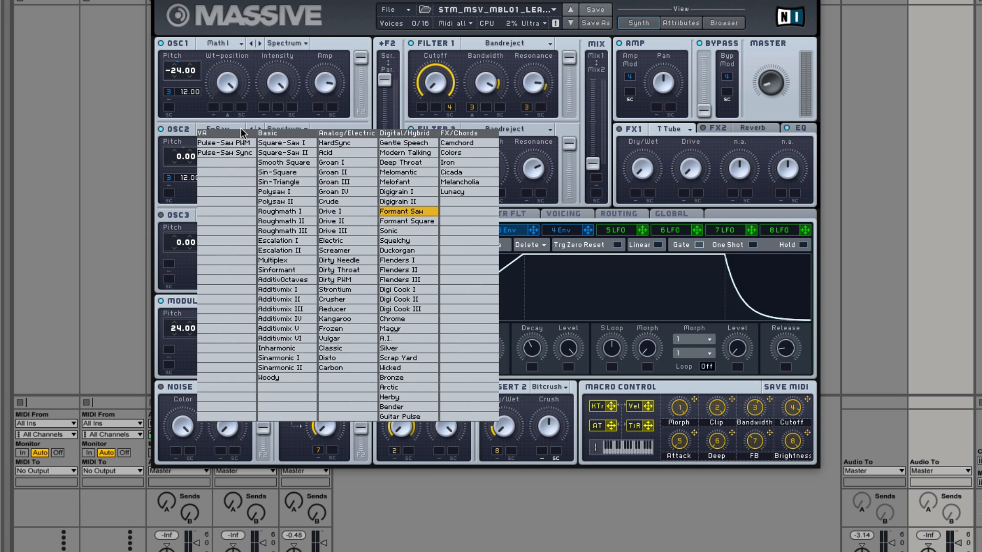
{"action": "left_click", "coordinate": [240, 128]}
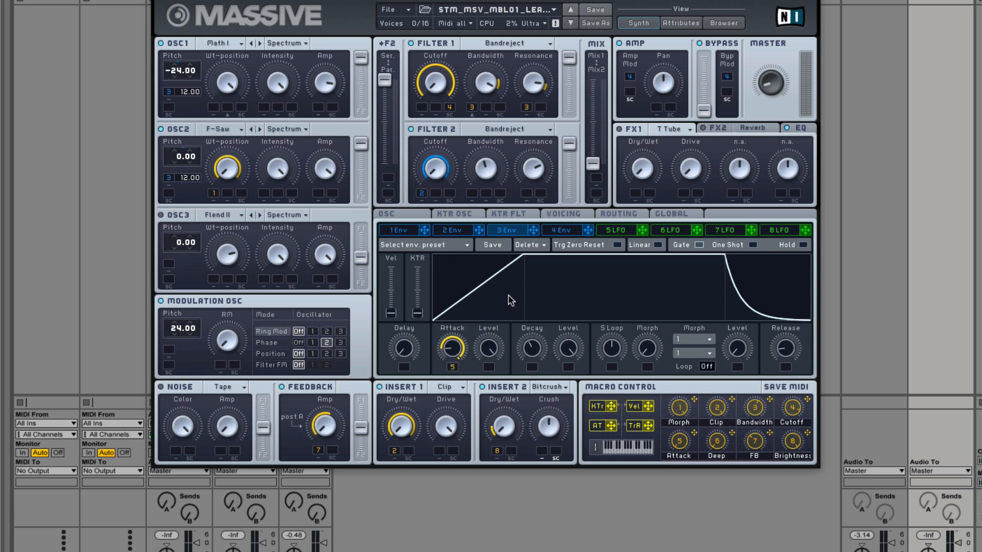
Step: Examine the preset's voicing, routing, Modulation Oscillator phase and oscillator phase and vibrato settings
{"action": "left_click", "coordinate": [567, 216]}
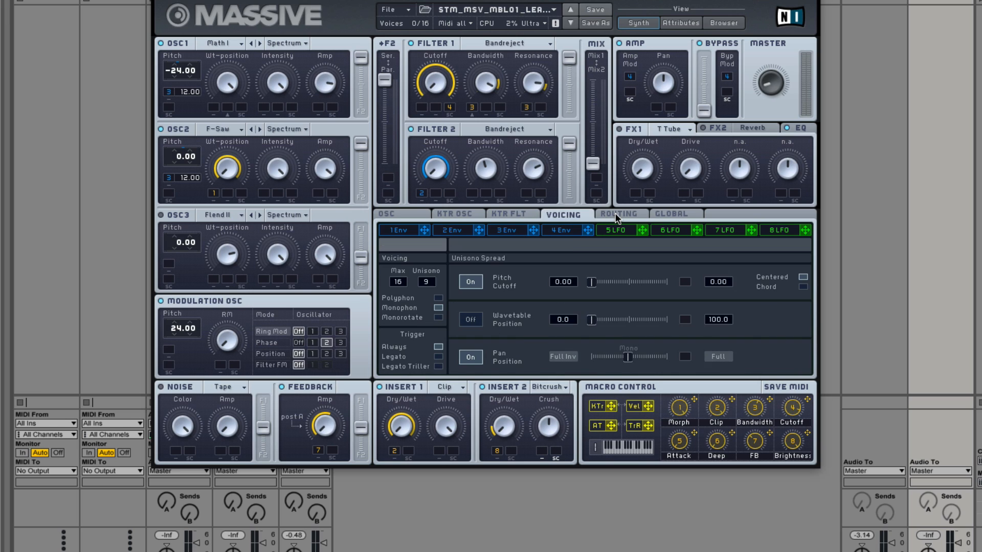
{"action": "left_click", "coordinate": [617, 217]}
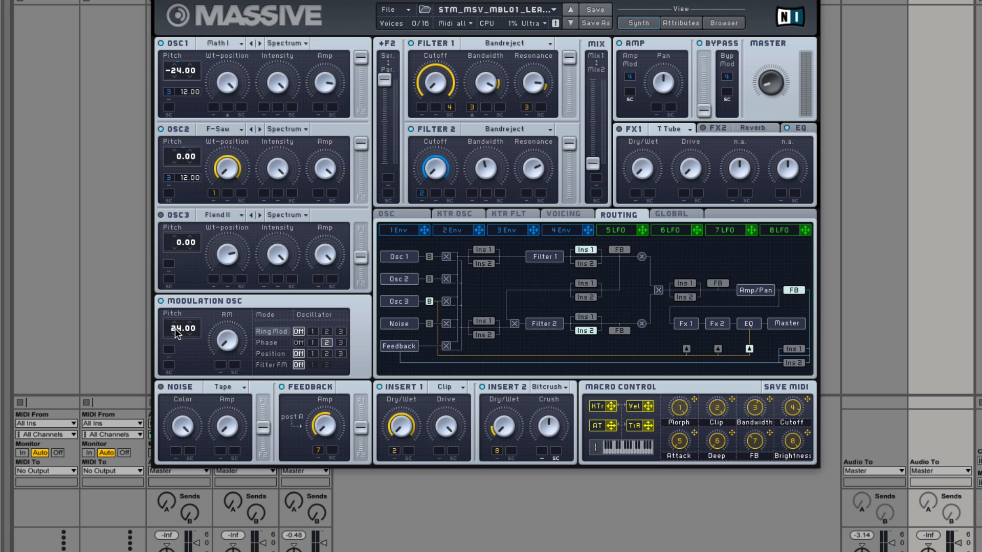
{"action": "left_click", "coordinate": [269, 342]}
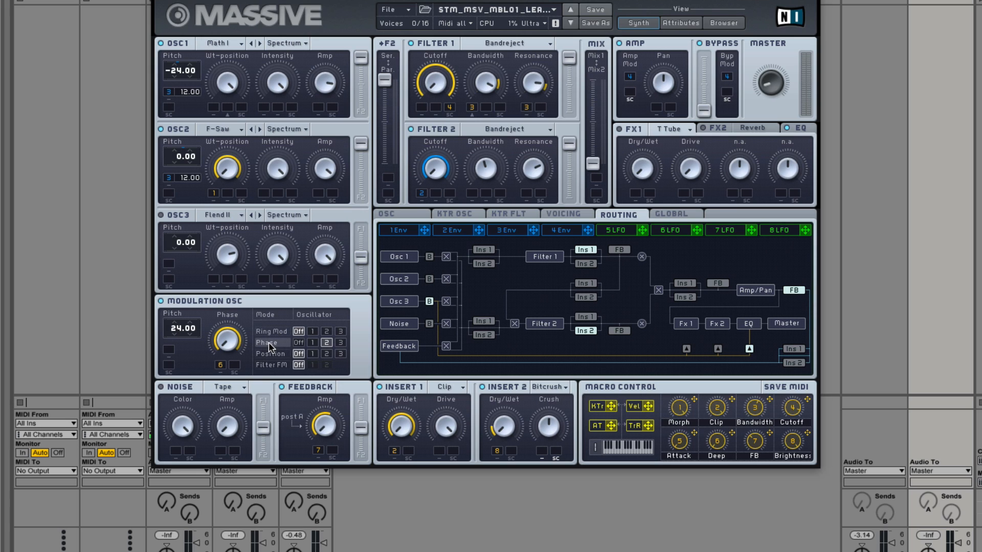
{"action": "left_click", "coordinate": [326, 344]}
{"action": "left_click", "coordinate": [403, 212]}
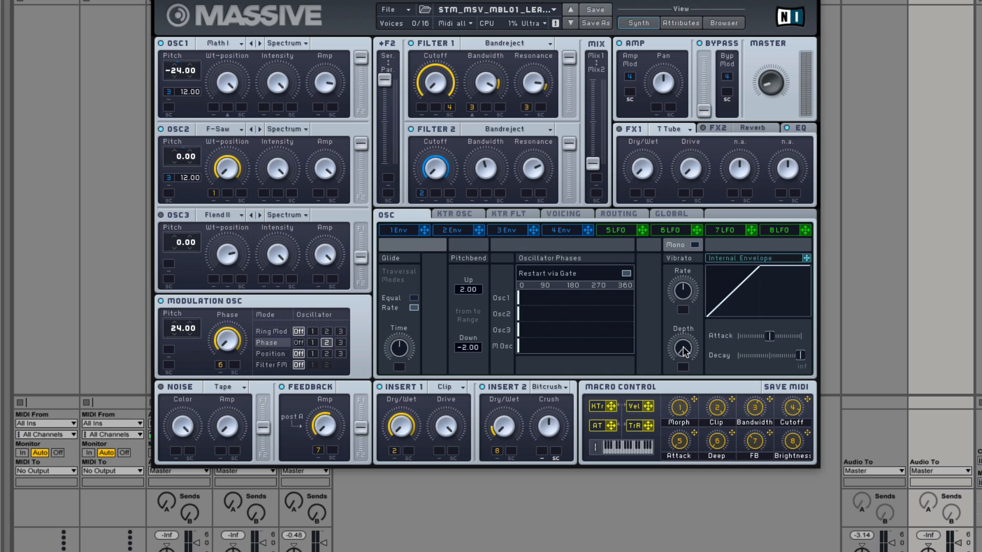
Step: Switch off the Pitch Cutoff and Pan Position unison spread in the voicing settings
{"action": "left_click", "coordinate": [561, 213]}
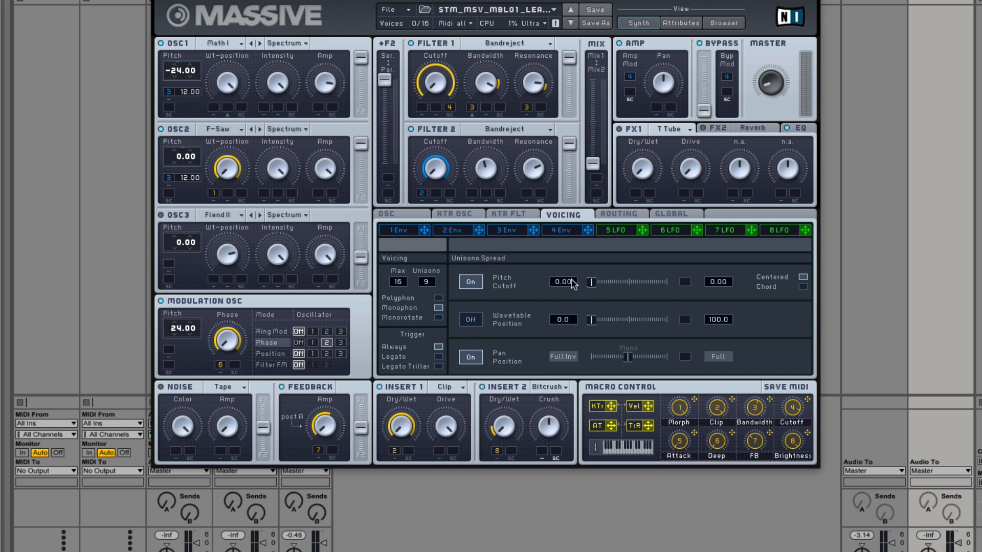
{"action": "left_click", "coordinate": [473, 282]}
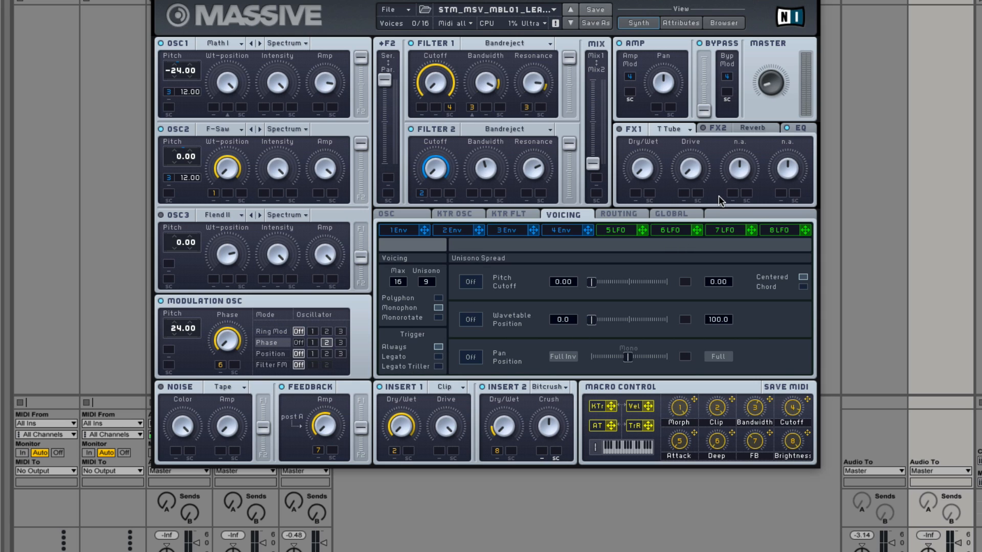
Step: Examine the EQ settings and the shapes of Envelopes 4, 3 and 2
{"action": "left_click", "coordinate": [800, 129]}
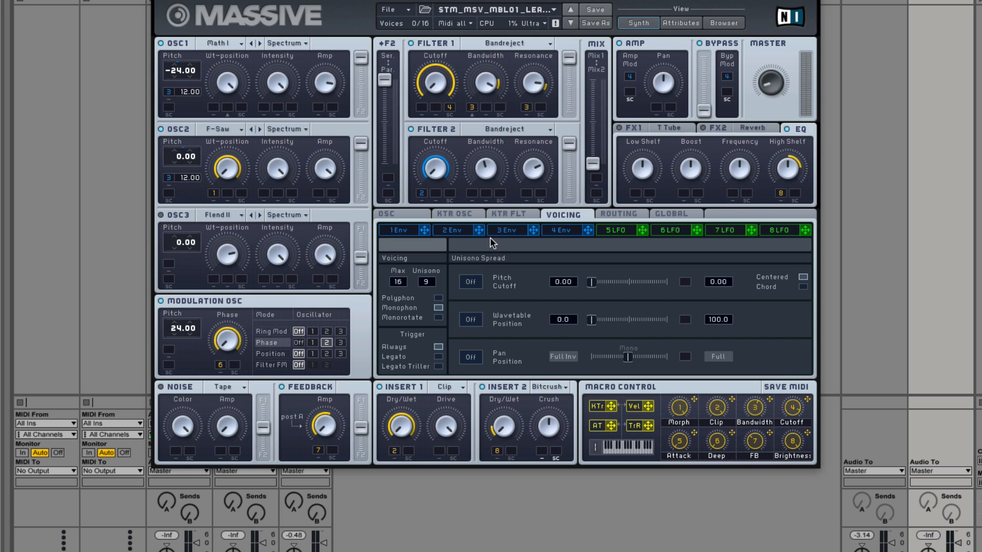
{"action": "left_click", "coordinate": [564, 230]}
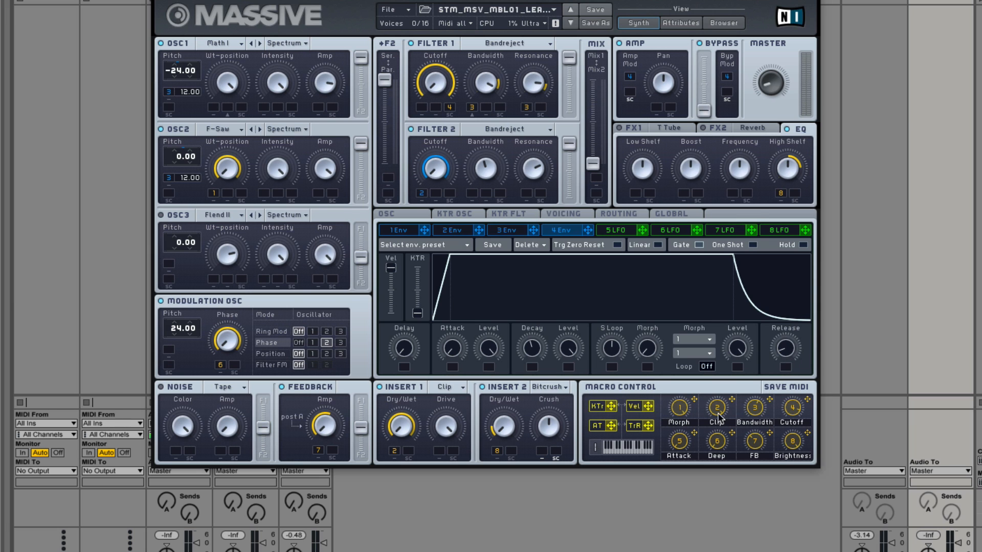
{"action": "key", "text": "ctrl+Left"}
{"action": "key", "text": "ctrl+Right"}
{"action": "left_click", "coordinate": [513, 229]}
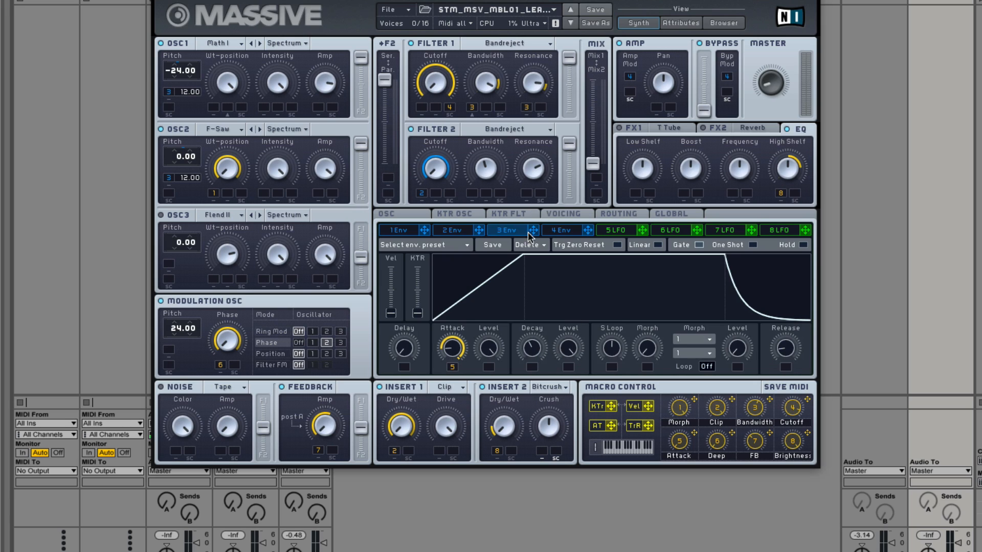
{"action": "left_click", "coordinate": [453, 230]}
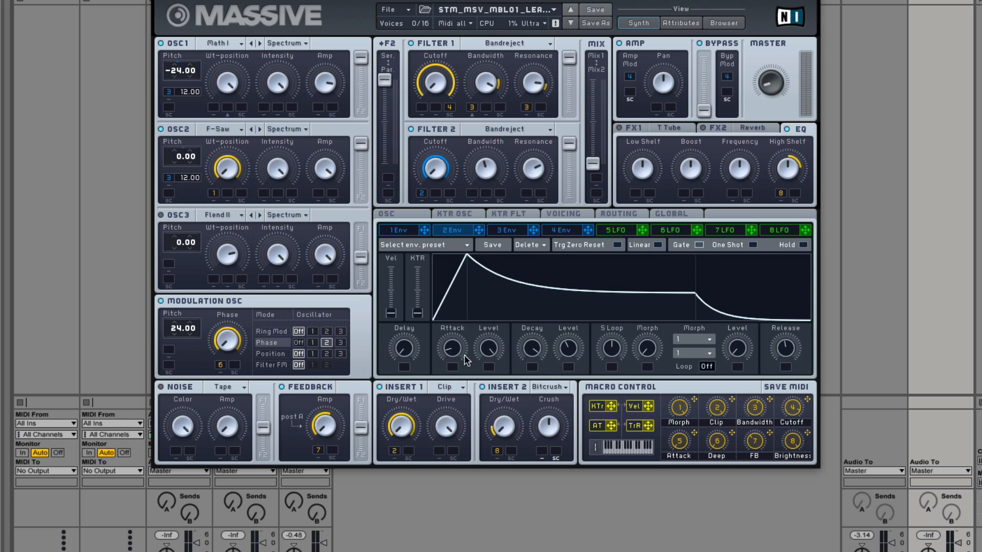
{"action": "left_click", "coordinate": [510, 233]}
{"action": "left_click", "coordinate": [465, 234]}
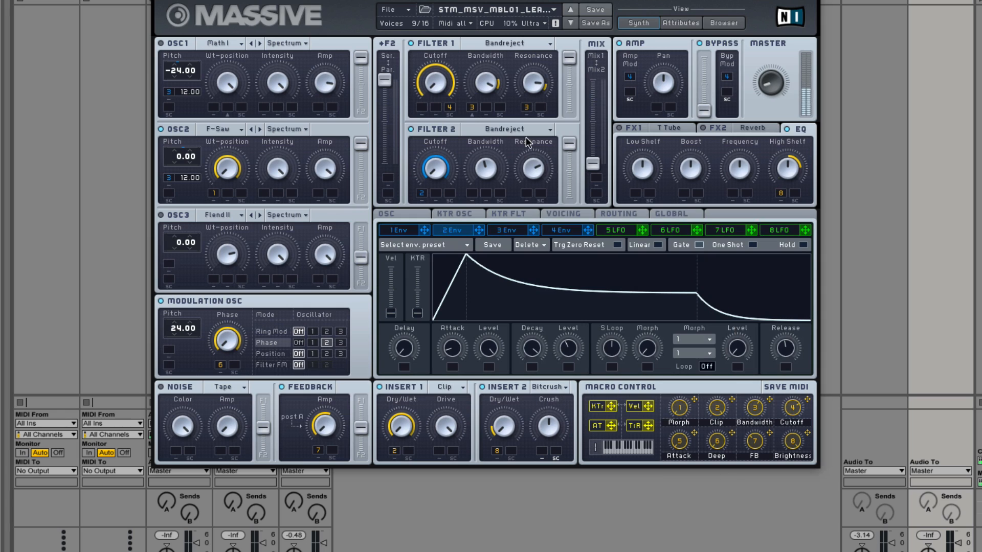
Step: Lower the OSC2 pitch to -24.00, show Envelope 3 and try adjusting the Modulation Oscillator pitch
{"action": "left_click_drag", "start_coordinate": [163, 163], "coordinate": [177, 187]}
{"action": "left_click_drag", "start_coordinate": [165, 148], "coordinate": [185, 145]}
{"action": "left_click_drag", "start_coordinate": [171, 161], "coordinate": [178, 172]}
{"action": "left_click_drag", "start_coordinate": [451, 103], "coordinate": [449, 106]}
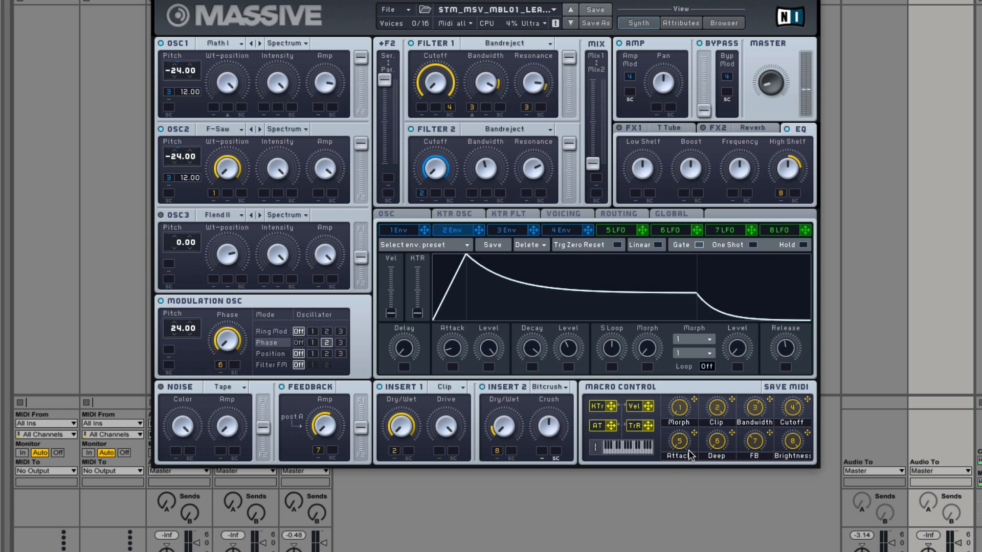
{"action": "left_click", "coordinate": [504, 233]}
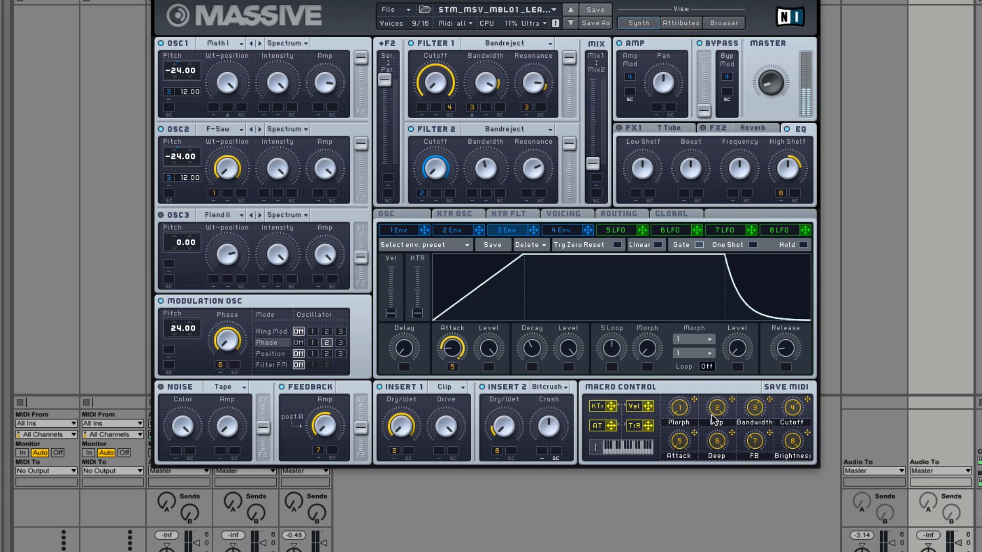
{"action": "left_click_drag", "start_coordinate": [168, 337], "coordinate": [176, 365]}
Step: Load the next lead preset, then try the filter Mix fader at its opposite extreme and return it
{"action": "left_click", "coordinate": [572, 24]}
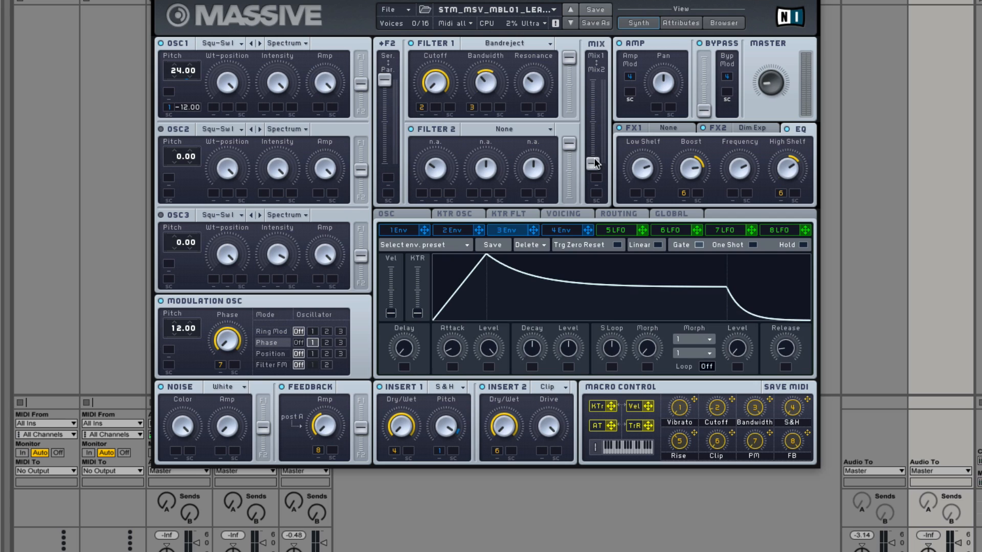
{"action": "left_click_drag", "start_coordinate": [593, 164], "coordinate": [593, 80]}
{"action": "left_click_drag", "start_coordinate": [593, 80], "coordinate": [593, 163]}
Step: Examine Envelope 4, the signal routing, the FX2 Dimension Expander and the EQ of this preset
{"action": "left_click", "coordinate": [562, 231]}
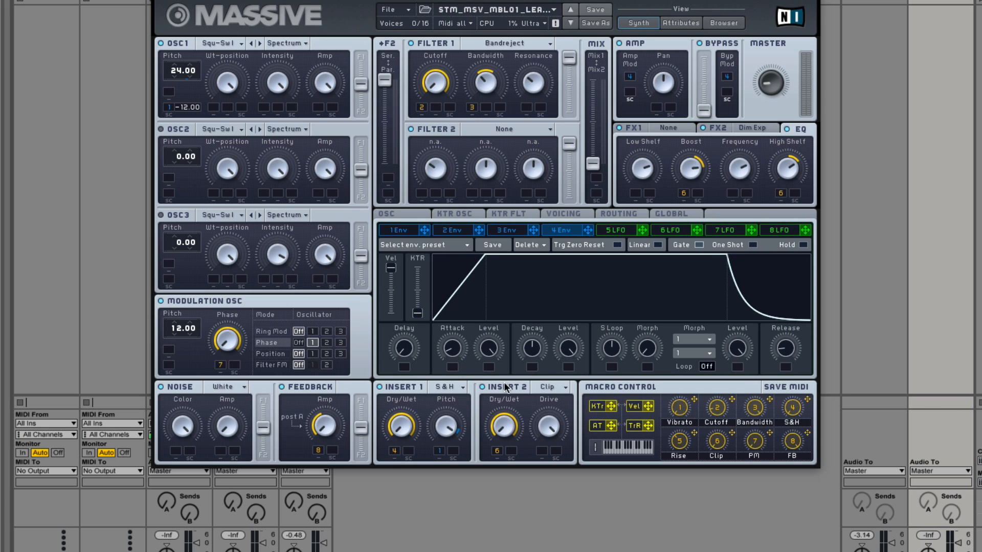
{"action": "left_click", "coordinate": [625, 214]}
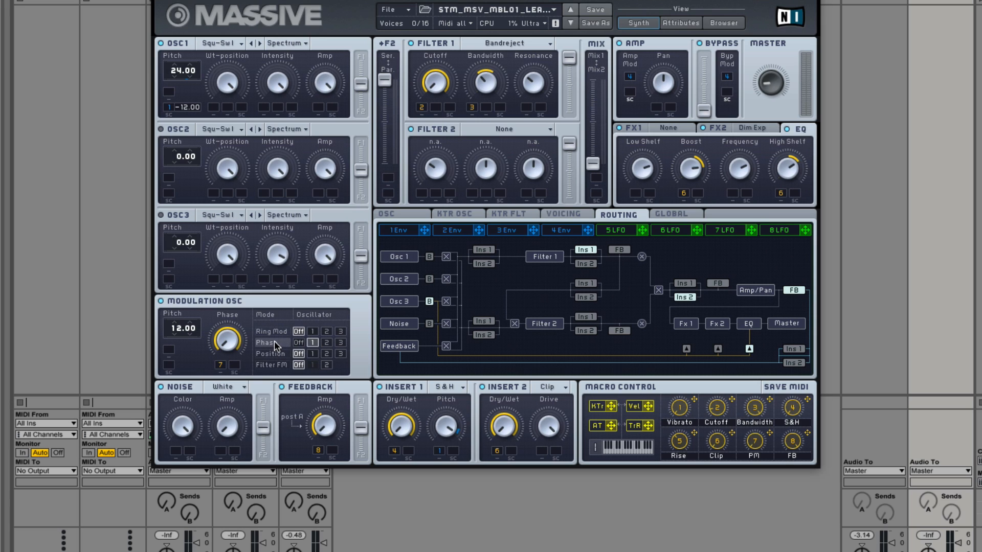
{"action": "left_click", "coordinate": [722, 128]}
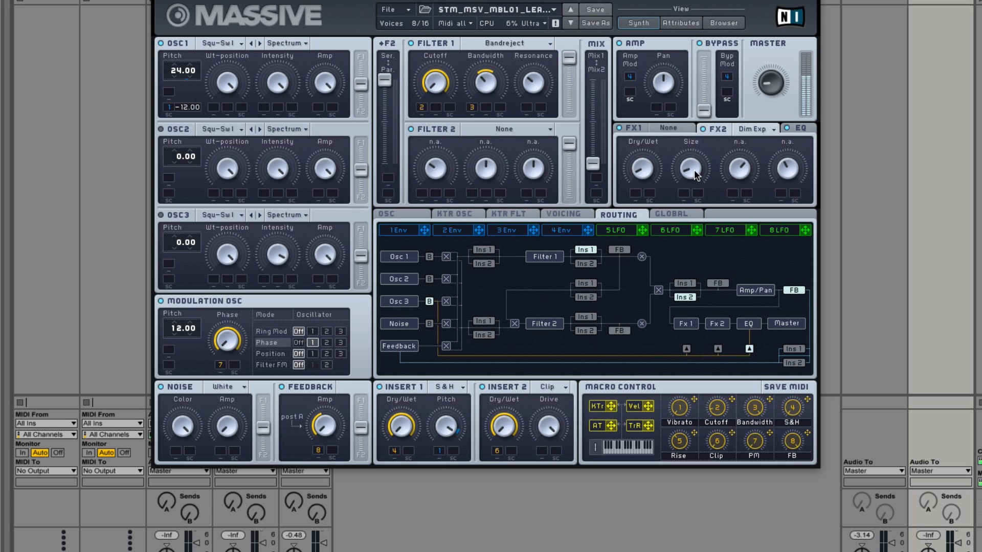
{"action": "left_click", "coordinate": [704, 129]}
{"action": "left_click", "coordinate": [800, 128]}
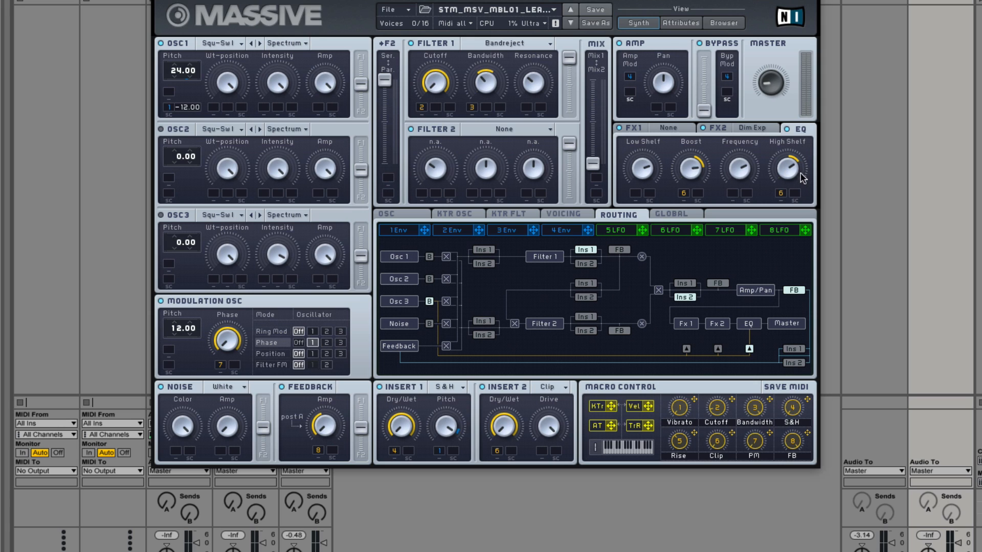
Step: Compare Envelopes 1, 3 and 4 and check the oscillator phase and vibrato settings
{"action": "left_click", "coordinate": [397, 230]}
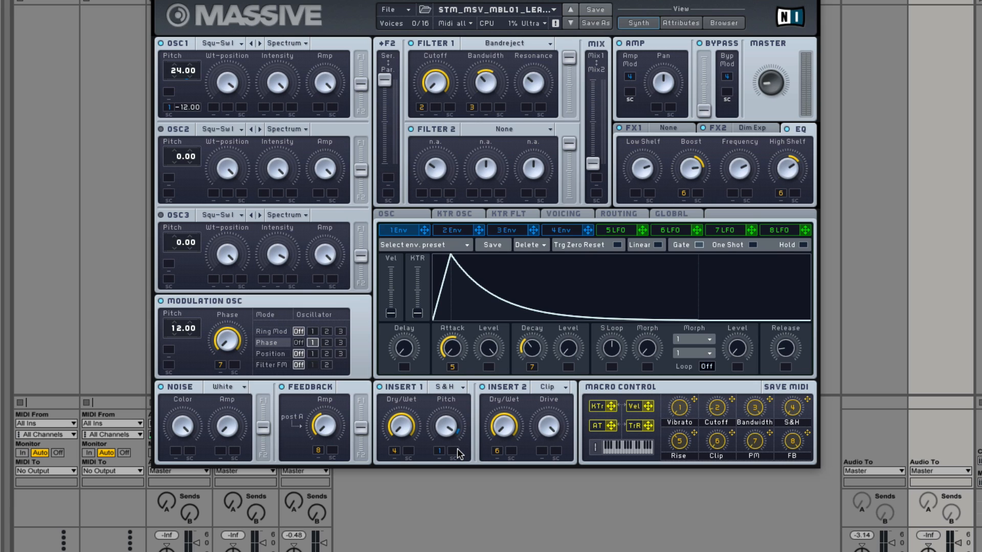
{"action": "left_click", "coordinate": [411, 215]}
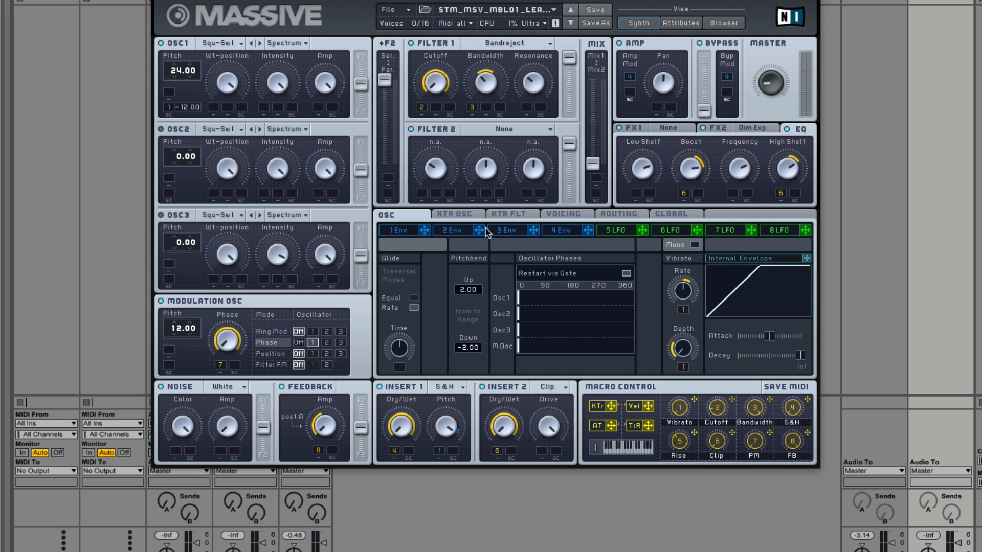
{"action": "left_click", "coordinate": [558, 230]}
{"action": "left_click", "coordinate": [525, 231]}
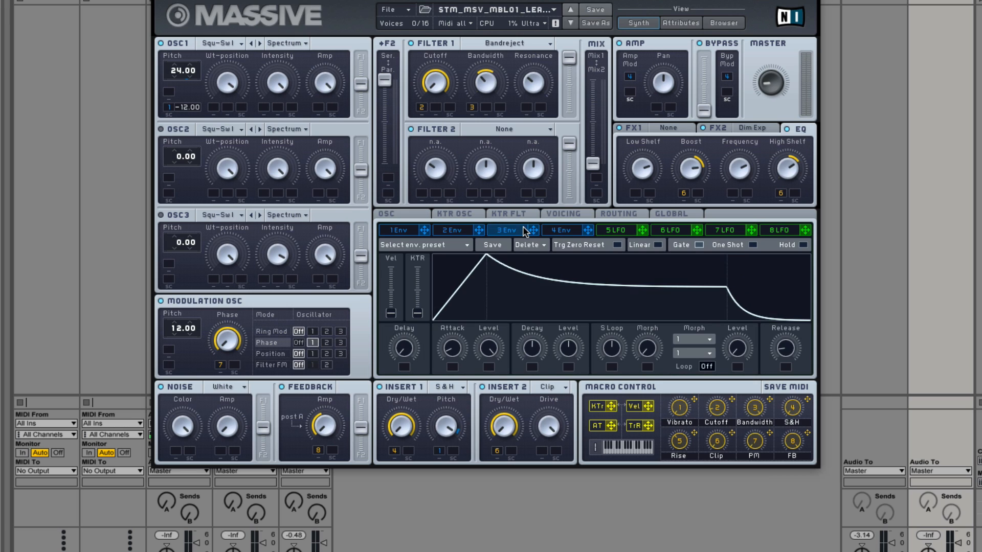
{"action": "left_click", "coordinate": [404, 234]}
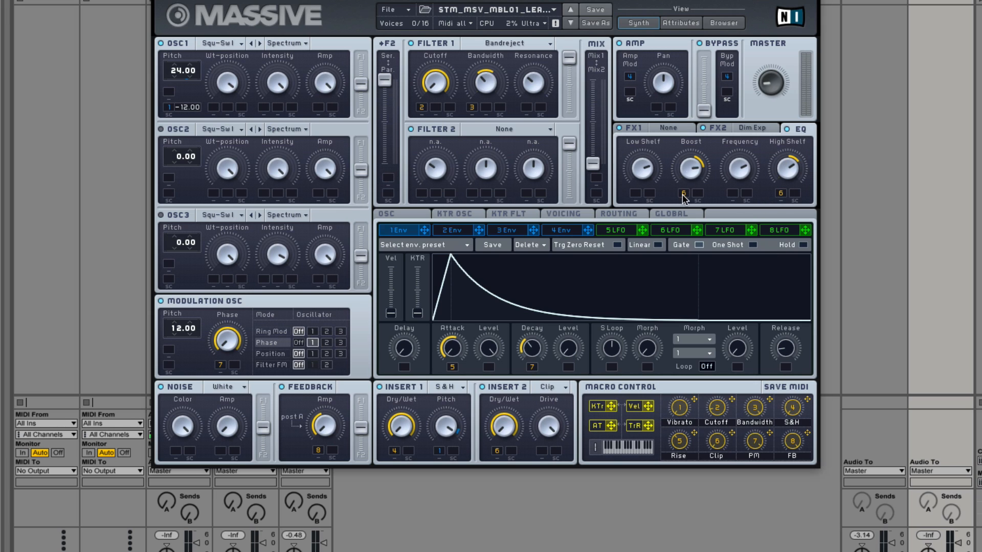
Step: Check the global, routing and voicing settings, finishing on the oscillator phase and vibrato settings
{"action": "left_click", "coordinate": [675, 212]}
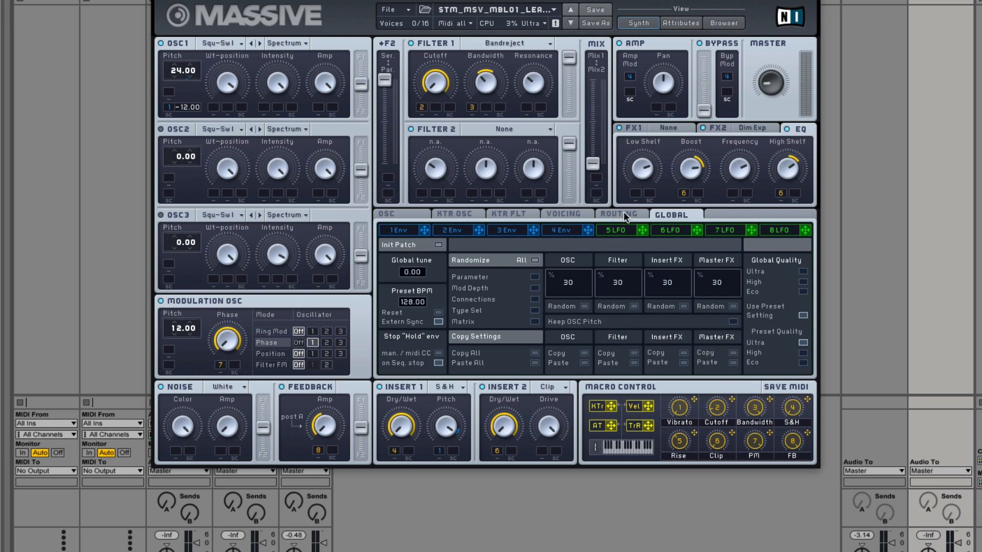
{"action": "left_click", "coordinate": [621, 213]}
{"action": "left_click", "coordinate": [573, 215]}
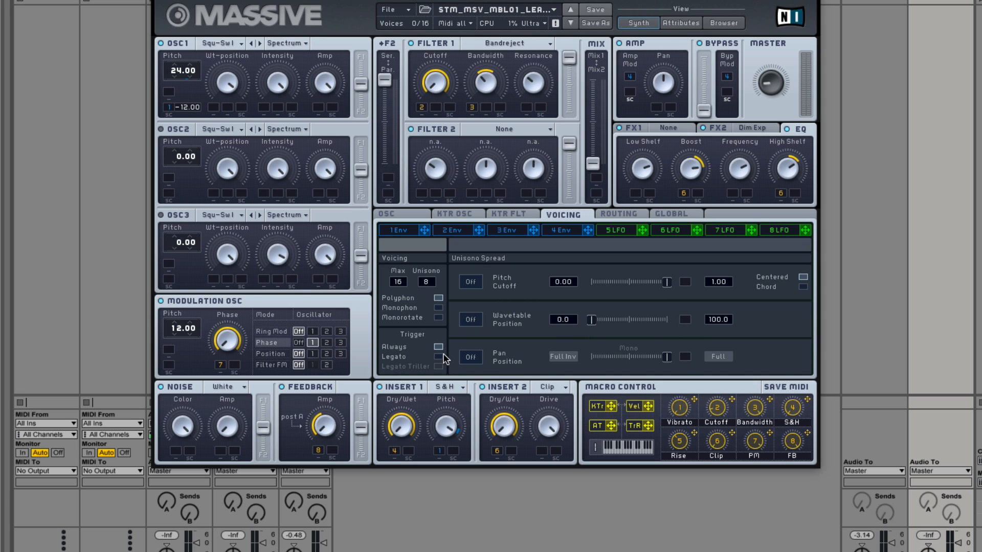
{"action": "left_click", "coordinate": [391, 214]}
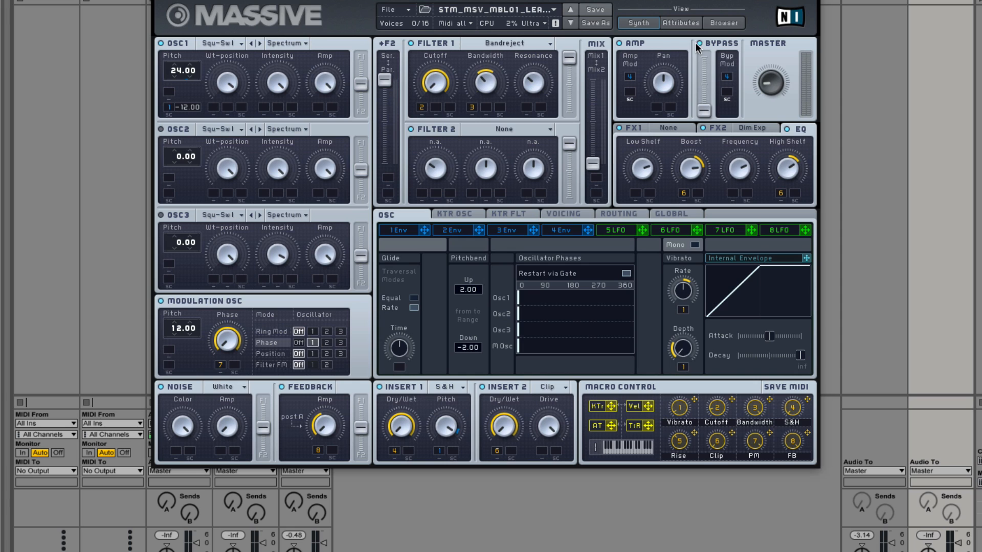
Step: Load the preset STM_MSV_MBL01_LeadPreset11, return to the synth view and check which wavetable OSC2 uses
{"action": "left_click", "coordinate": [723, 23]}
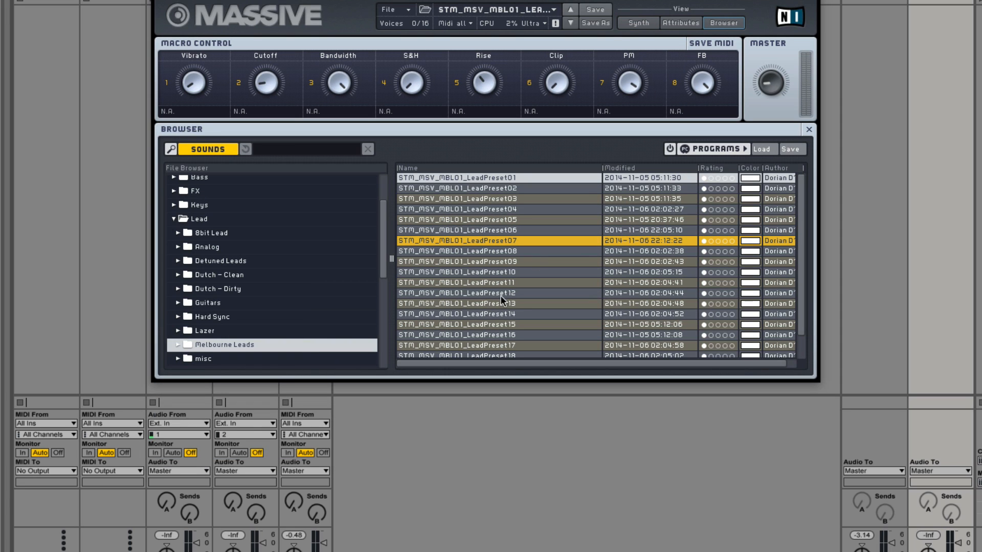
{"action": "left_click", "coordinate": [495, 283]}
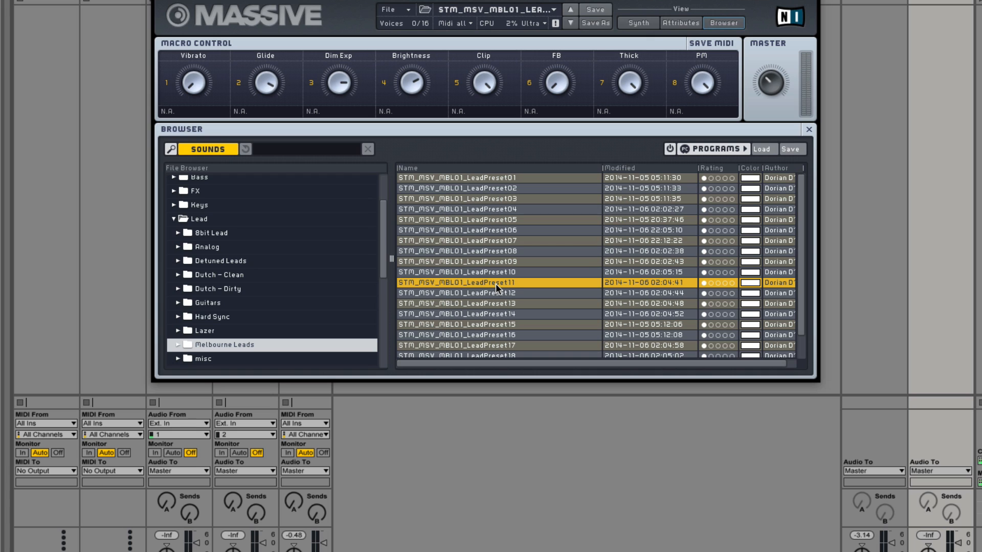
{"action": "left_click", "coordinate": [638, 23]}
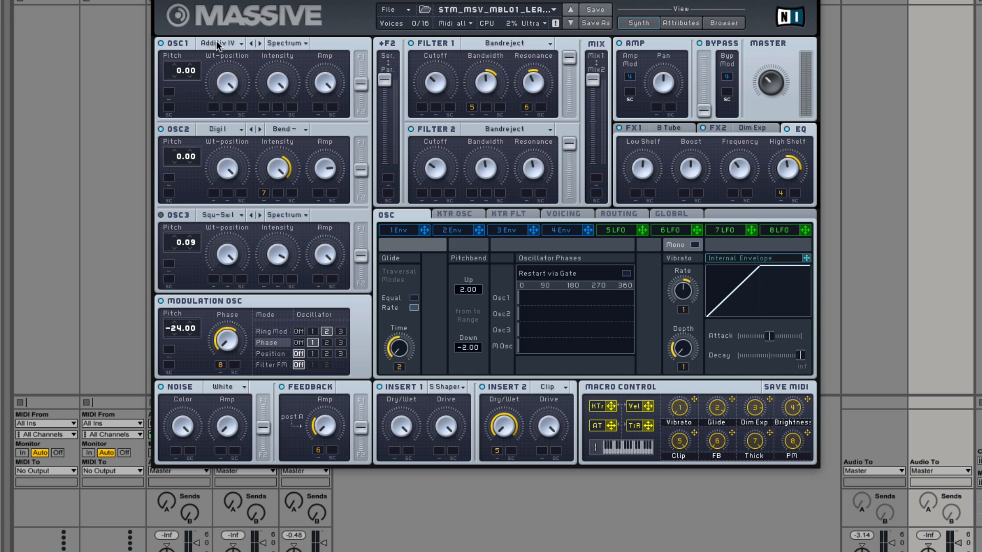
{"action": "left_click", "coordinate": [225, 127]}
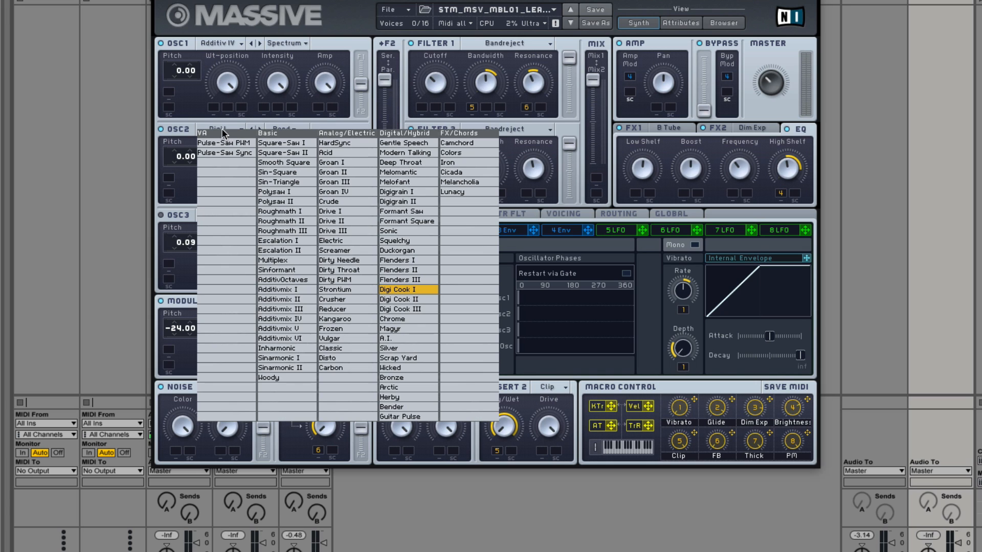
{"action": "left_click", "coordinate": [190, 121]}
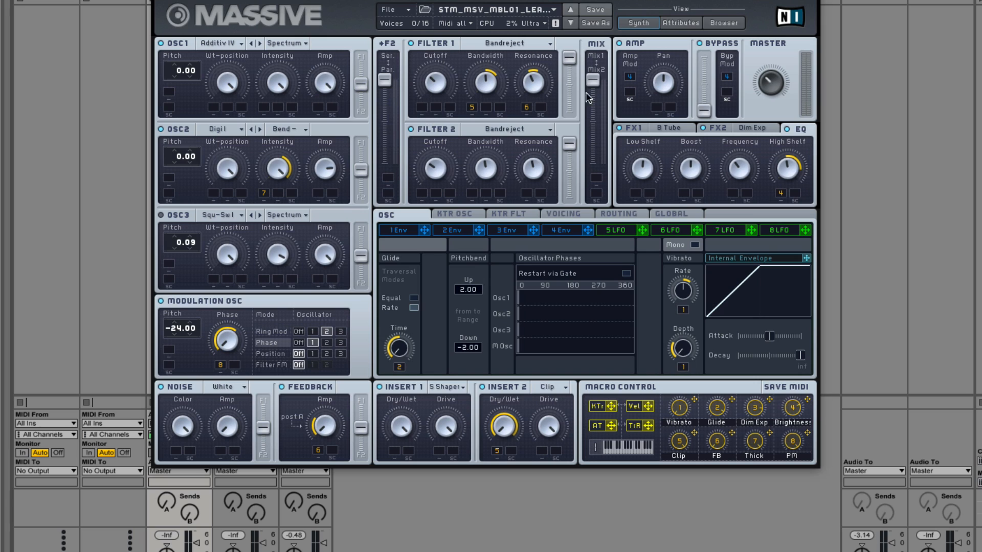
Step: Try the filter Mix fader fully at the Mix2 end and return it to Mix1
{"action": "mouse_move", "coordinate": [593, 80]}
{"action": "left_mouse_down"}
{"action": "mouse_move", "coordinate": [584, 242]}
{"action": "mouse_move", "coordinate": [587, 74]}
{"action": "left_mouse_up"}
{"action": "left_click_drag", "start_coordinate": [594, 82], "coordinate": [608, 207]}
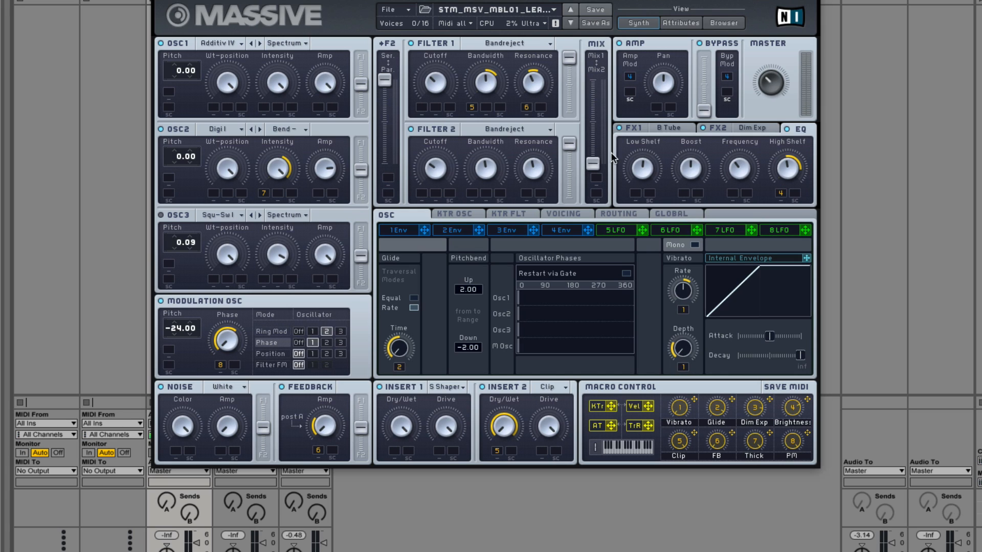
{"action": "left_click_drag", "start_coordinate": [593, 164], "coordinate": [608, 18]}
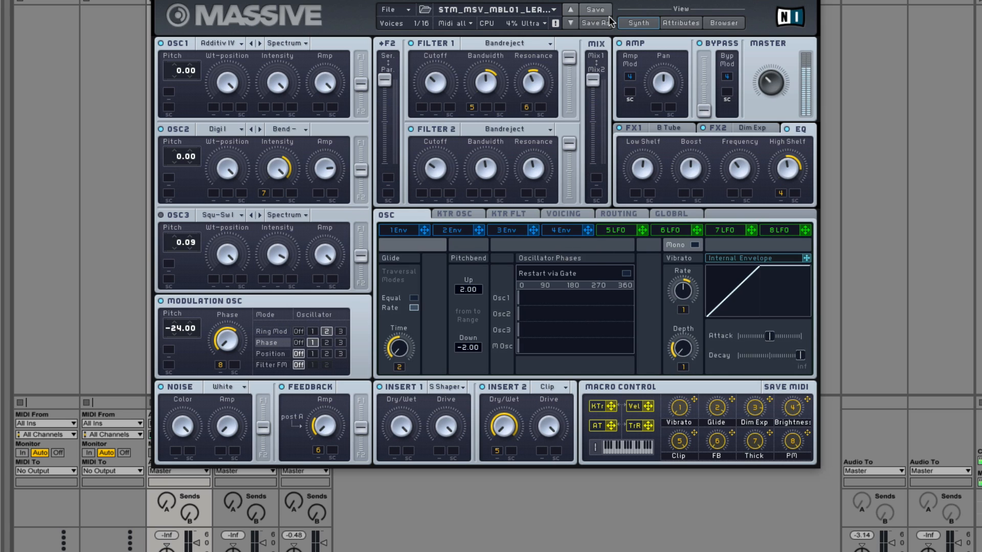
Step: Shorten the macro 3 modulation ranges on the FX2 Dimension Expander's Dry/Wet and Size, and check the FX1 tube effect
{"action": "left_click", "coordinate": [717, 129]}
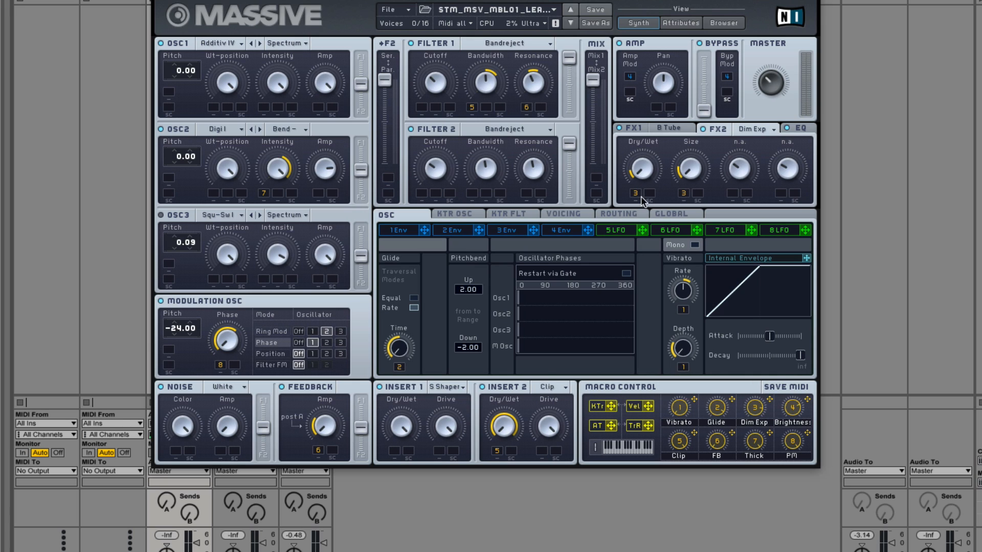
{"action": "left_click_drag", "start_coordinate": [685, 195], "coordinate": [685, 195]}
{"action": "left_click", "coordinate": [639, 123]}
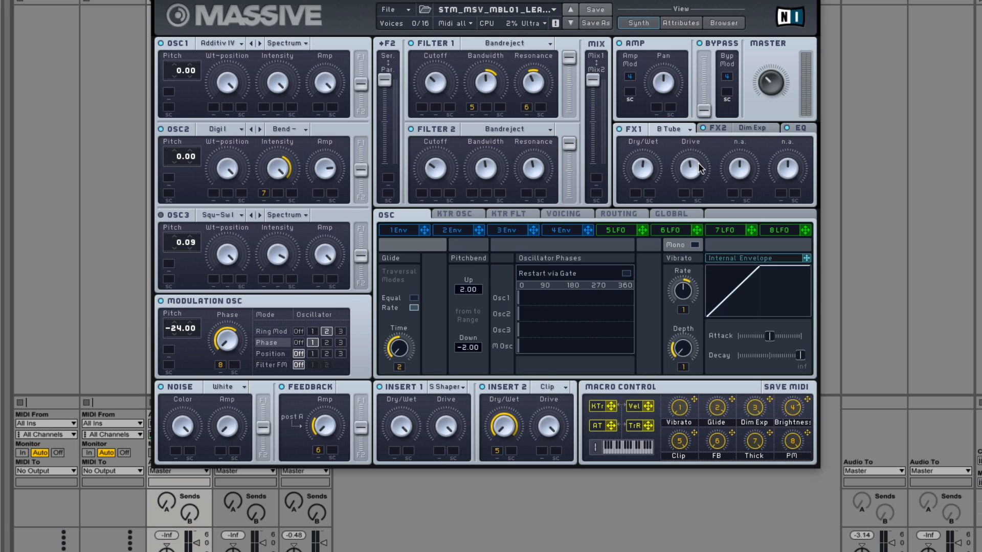
{"action": "left_click", "coordinate": [665, 131]}
{"action": "left_click", "coordinate": [627, 124]}
{"action": "left_click", "coordinate": [718, 128]}
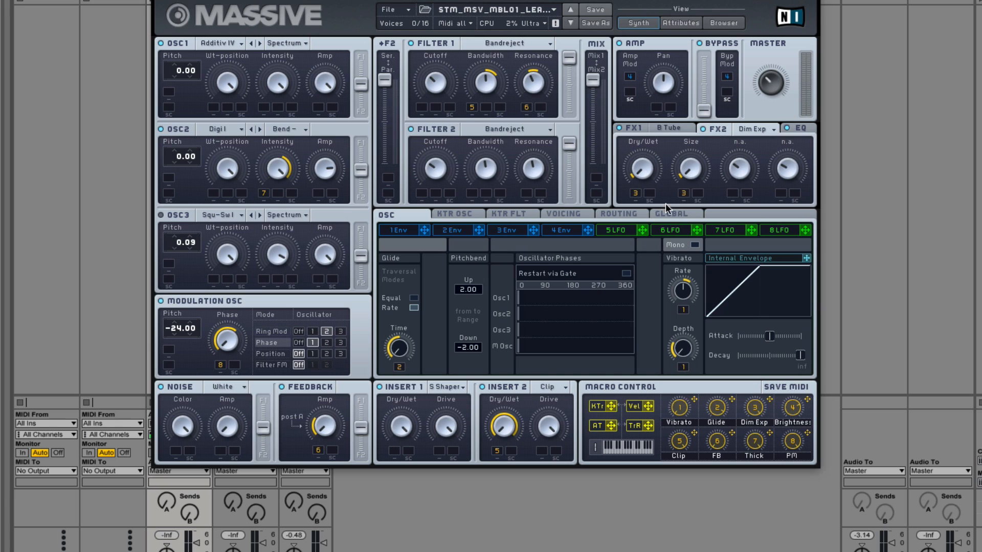
Step: Examine this preset's EQ, voicing settings and signal routing
{"action": "left_click", "coordinate": [797, 130]}
{"action": "left_click", "coordinate": [715, 128]}
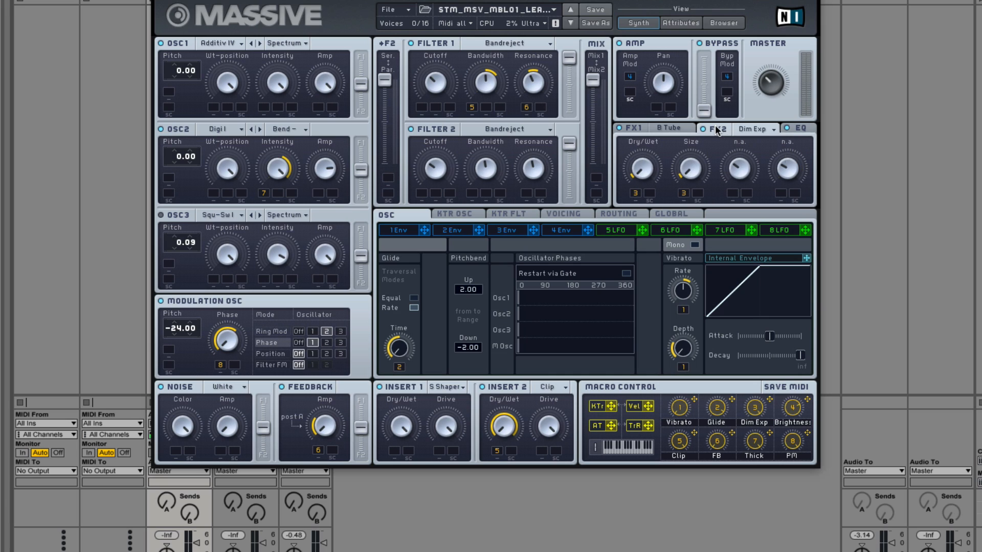
{"action": "left_click", "coordinate": [792, 128]}
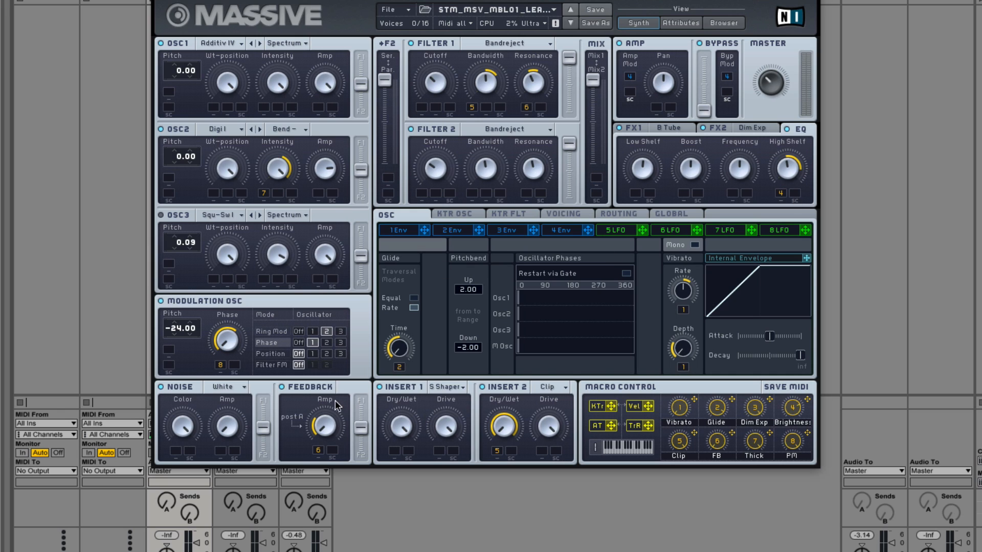
{"action": "left_click", "coordinate": [579, 217]}
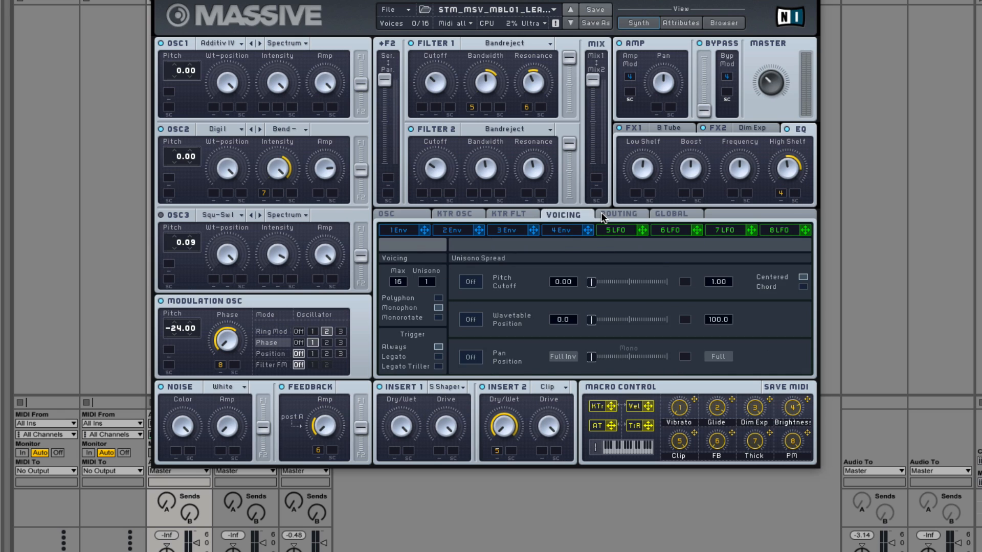
{"action": "left_click", "coordinate": [600, 212]}
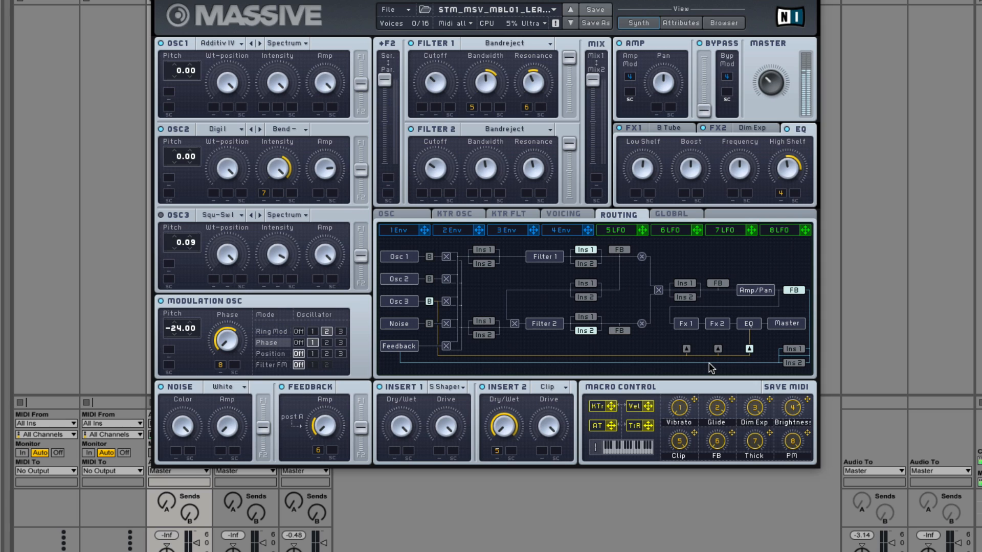
Step: Try Filter 2's output fader all the way down and return it to full
{"action": "mouse_move", "coordinate": [593, 88]}
{"action": "left_mouse_down"}
{"action": "mouse_move", "coordinate": [599, 196]}
{"action": "mouse_move", "coordinate": [593, 82]}
{"action": "left_mouse_up"}
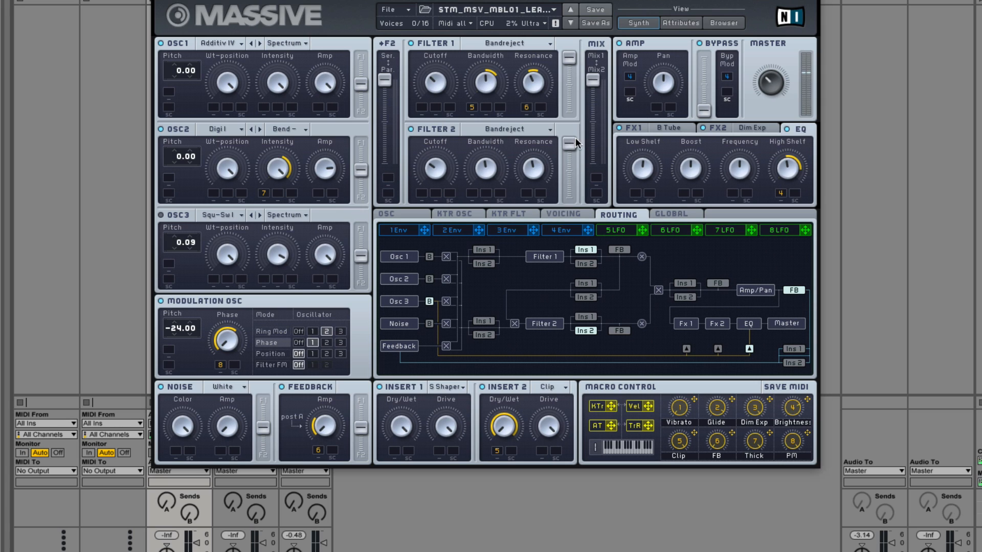
{"action": "left_click_drag", "start_coordinate": [573, 141], "coordinate": [570, 243]}
{"action": "left_click_drag", "start_coordinate": [570, 243], "coordinate": [575, 113]}
Step: Change Filter 2's type to Lowpass 4 with its Cutoff turned fully down
{"action": "left_click", "coordinate": [501, 128]}
{"action": "left_click", "coordinate": [498, 137]}
Step: Move the macro 5 Clip modulation from Insert 2's Dry/Wet to Insert 1's Dry/Wet at full range, and switch Insert 2 off
{"action": "left_click", "coordinate": [496, 452]}
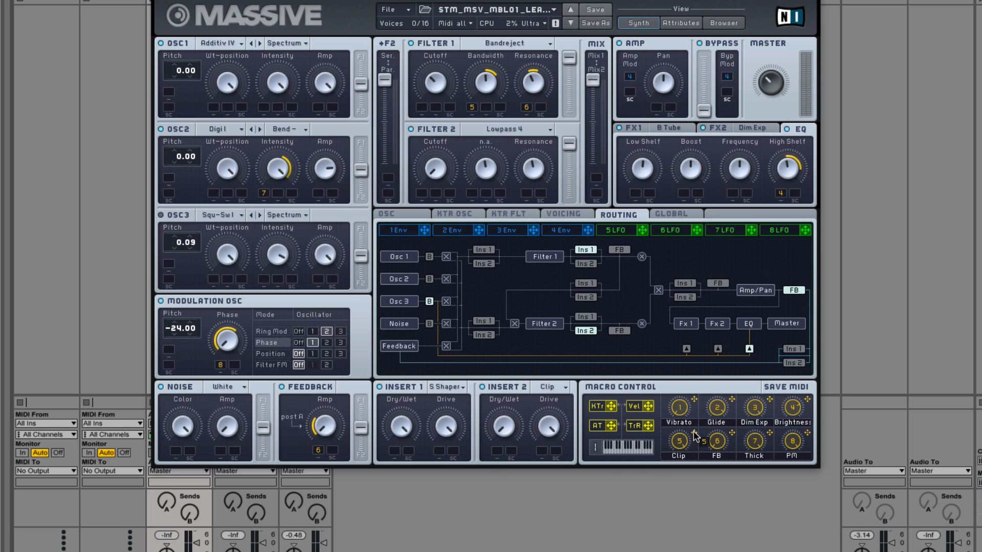
{"action": "left_click_drag", "start_coordinate": [693, 432], "coordinate": [394, 451]}
{"action": "left_click_drag", "start_coordinate": [397, 450], "coordinate": [403, 320]}
{"action": "left_click", "coordinate": [483, 388]}
Step: Examine the modulation oscillator's Ring Mod and Phase amounts, the FX2 Dimension Expander and Envelopes 1 to 4
{"action": "left_click", "coordinate": [271, 331]}
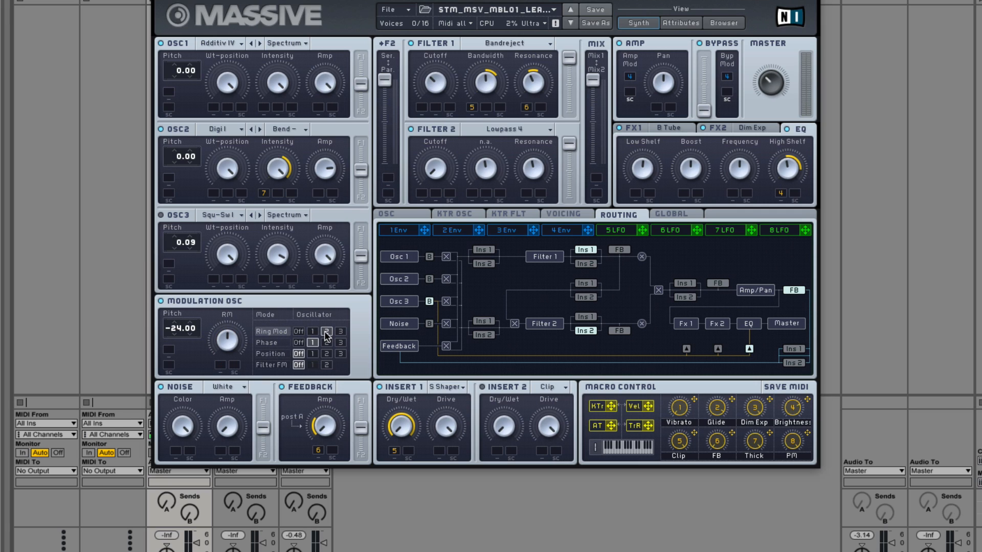
{"action": "left_click", "coordinate": [270, 342]}
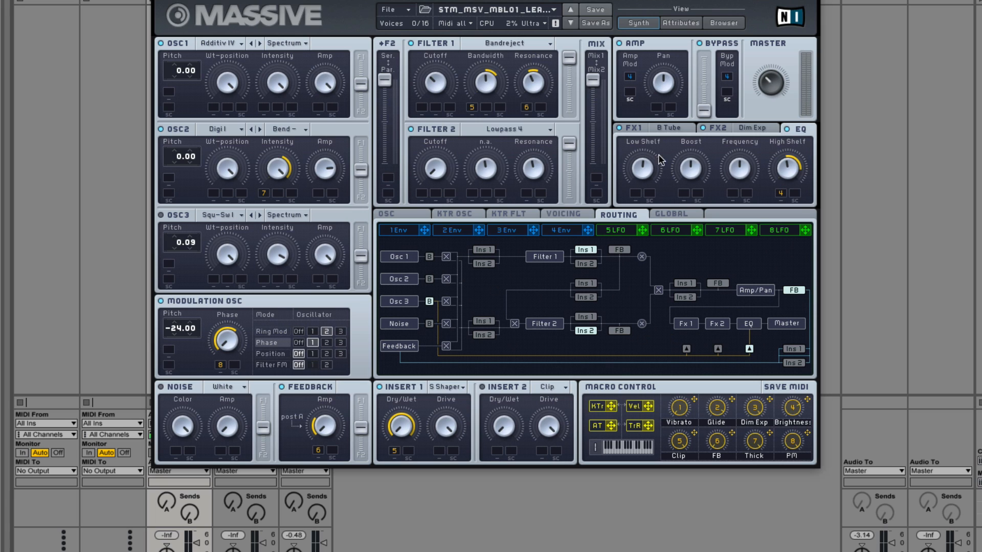
{"action": "left_click", "coordinate": [408, 229]}
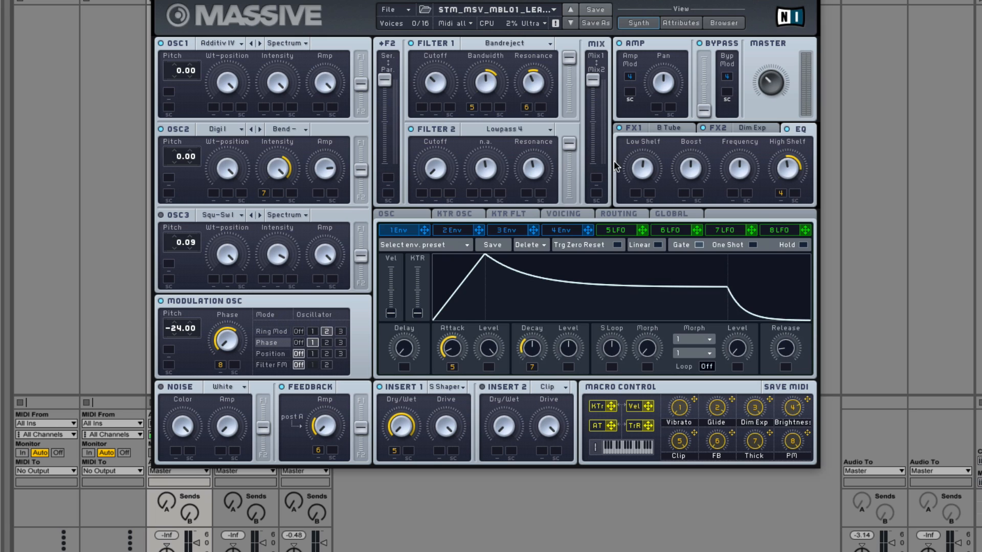
{"action": "left_click", "coordinate": [721, 126]}
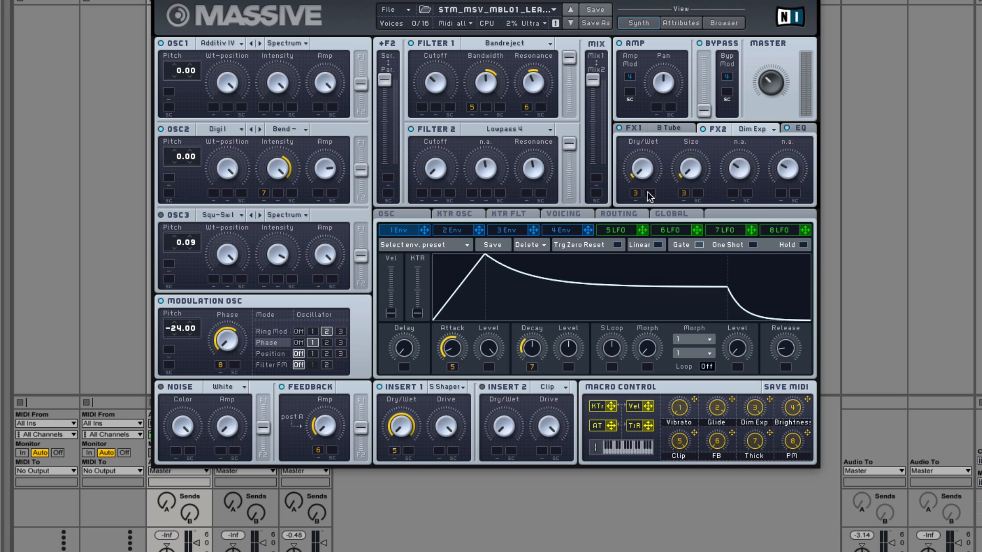
{"action": "left_click", "coordinate": [459, 230]}
{"action": "left_click", "coordinate": [507, 230]}
{"action": "left_click", "coordinate": [561, 230]}
Step: Look through the voicing, oscillator, key tracking, routing and global settings of the preset
{"action": "left_click", "coordinate": [563, 214]}
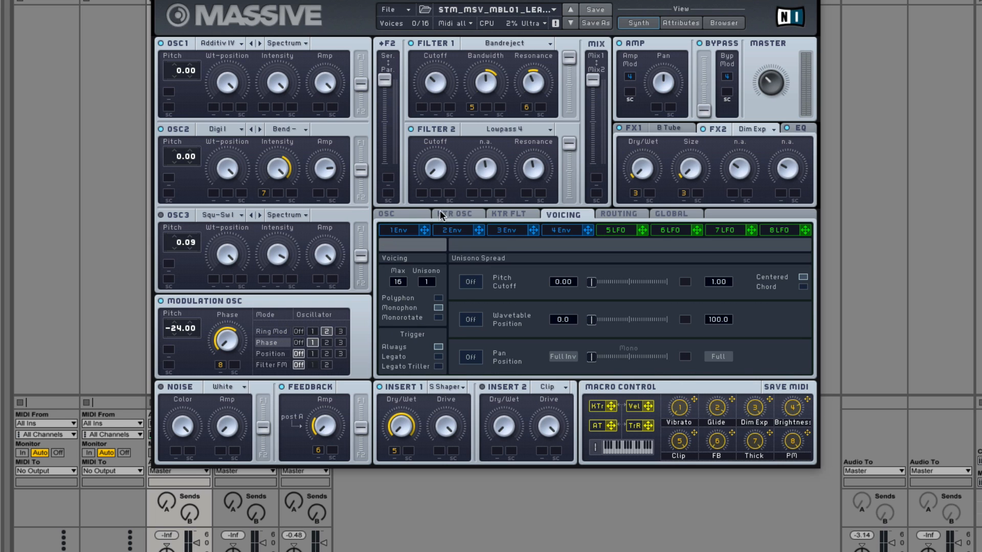
{"action": "left_click", "coordinate": [409, 214]}
{"action": "left_click", "coordinate": [457, 214]}
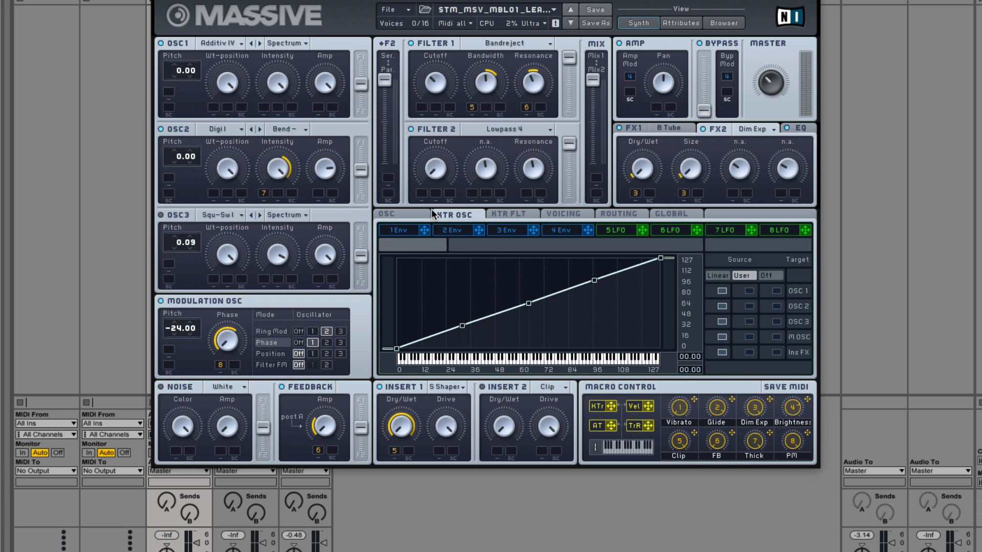
{"action": "left_click", "coordinate": [409, 214]}
{"action": "left_click", "coordinate": [469, 214]}
{"action": "left_click", "coordinate": [507, 213]}
{"action": "left_click", "coordinate": [404, 214]}
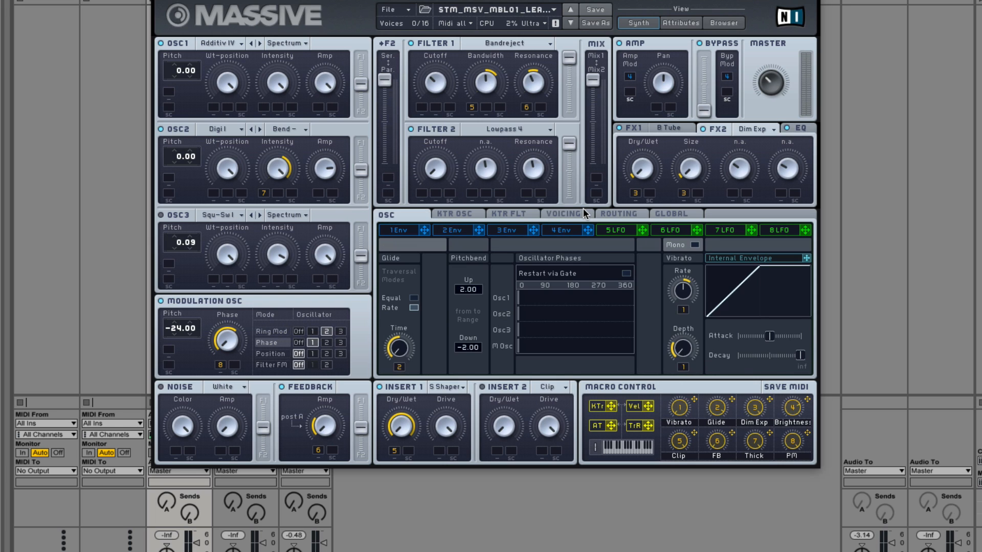
{"action": "left_click", "coordinate": [583, 213]}
{"action": "left_click", "coordinate": [625, 214]}
{"action": "left_click", "coordinate": [671, 214]}
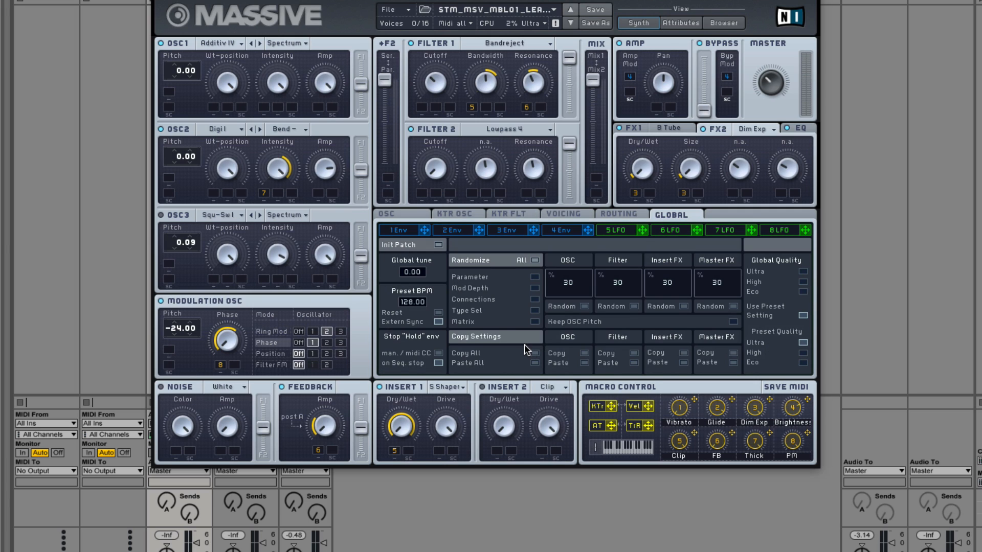
Step: Compare the shapes of Envelopes 1 to 4, finishing on Envelope 1
{"action": "left_click", "coordinate": [406, 233]}
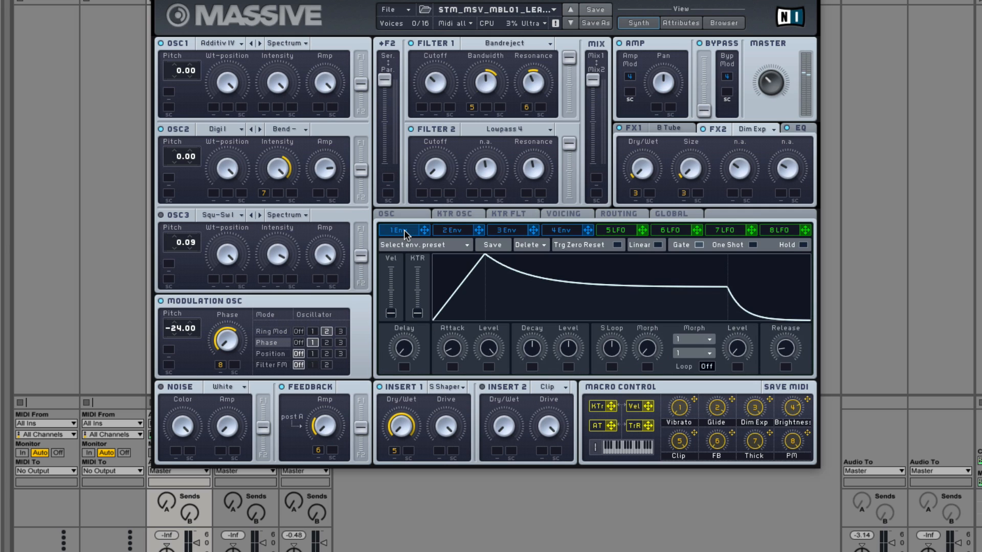
{"action": "left_click", "coordinate": [444, 231]}
{"action": "left_click", "coordinate": [504, 231]}
{"action": "left_click", "coordinate": [565, 231]}
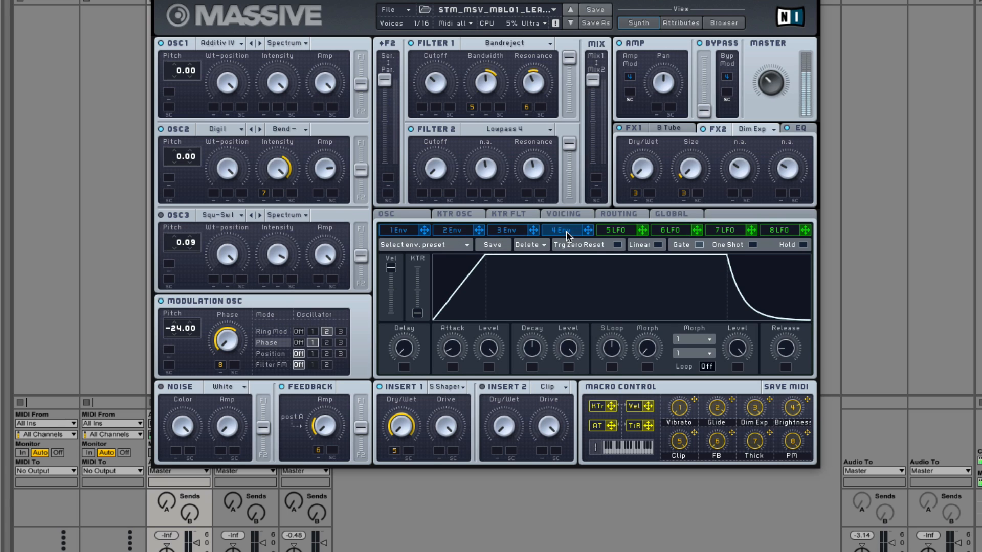
{"action": "left_click", "coordinate": [509, 231]}
{"action": "left_click", "coordinate": [452, 230]}
{"action": "left_click", "coordinate": [398, 231]}
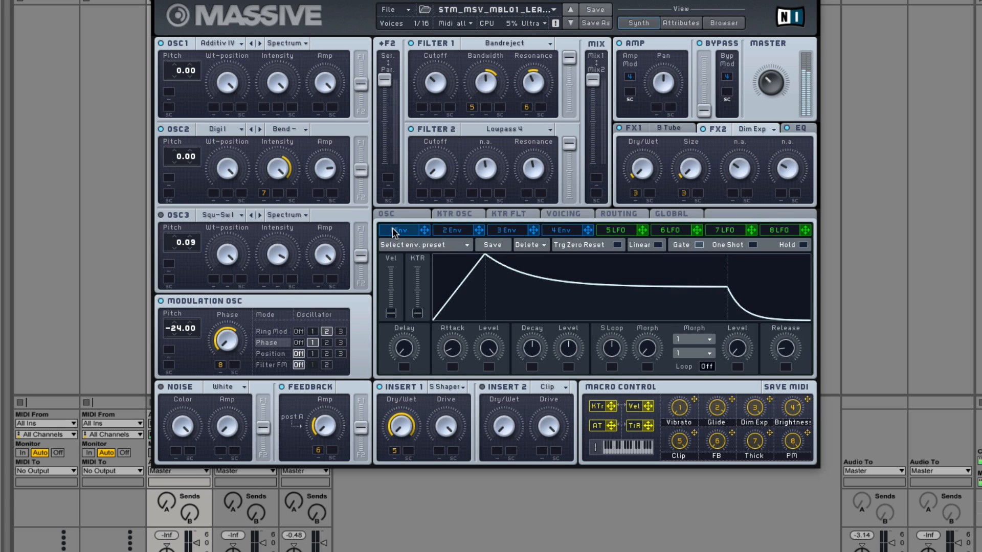
Step: Shorten the Release of Envelope 4 slightly
{"action": "left_click_drag", "start_coordinate": [495, 345], "coordinate": [484, 293]}
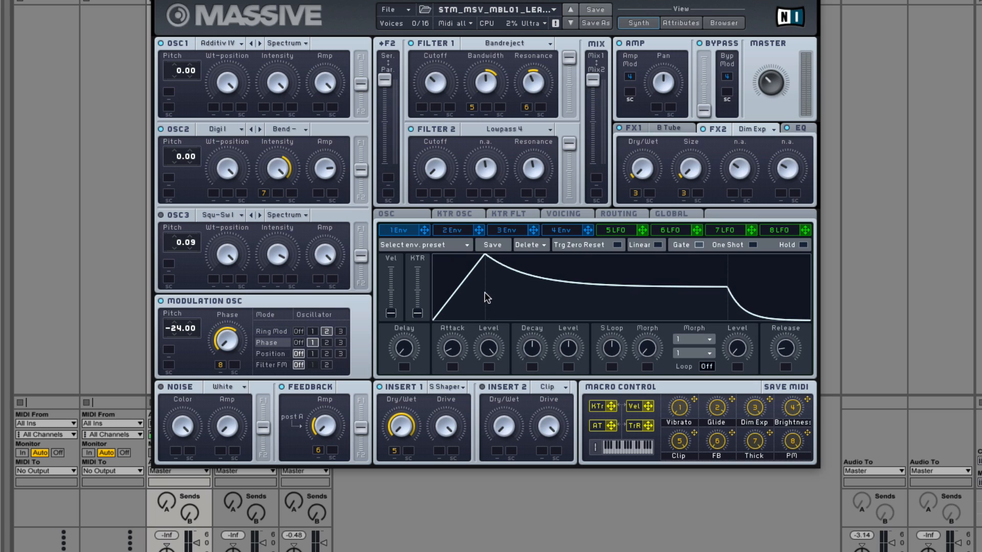
{"action": "left_click", "coordinate": [562, 231]}
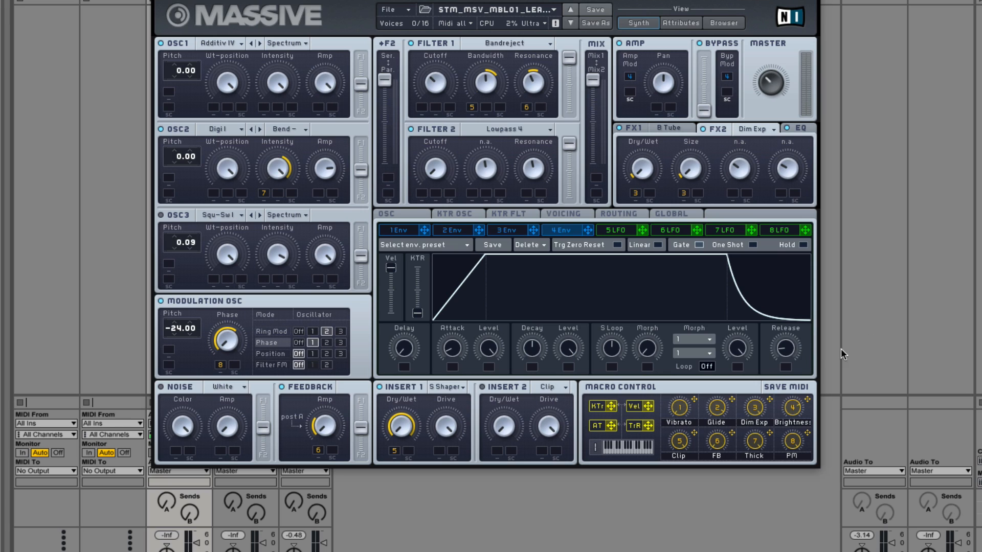
{"action": "left_click_drag", "start_coordinate": [793, 349], "coordinate": [786, 353]}
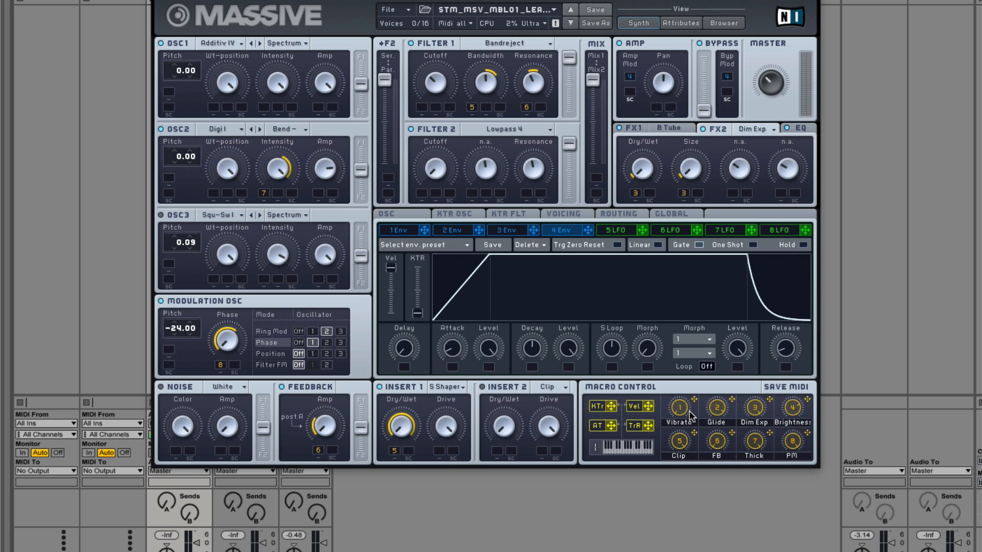
Step: Review the glide and vibrato settings, EQ, FX1 tube, Ring Mod amount and OSC2's wavetable choice
{"action": "left_click", "coordinate": [419, 219]}
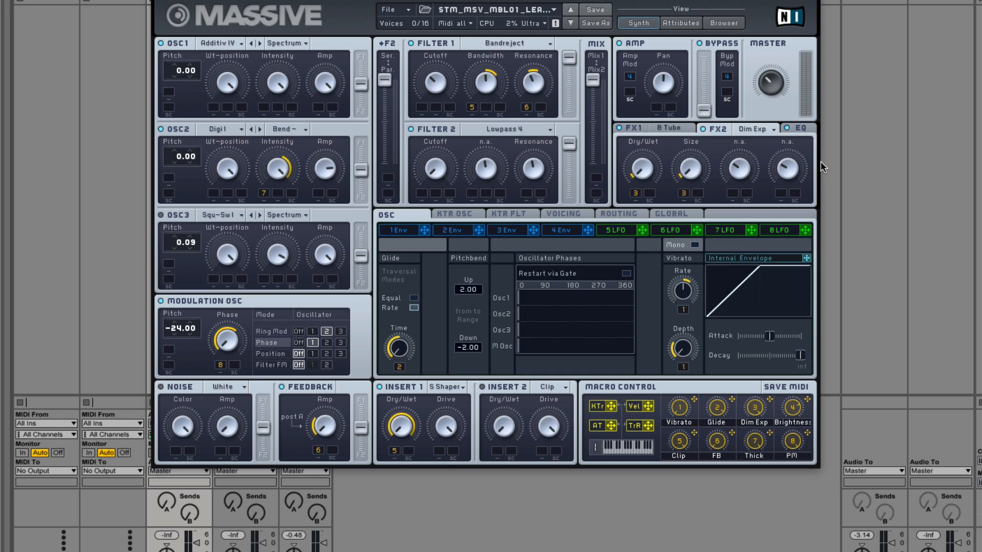
{"action": "left_click", "coordinate": [800, 132]}
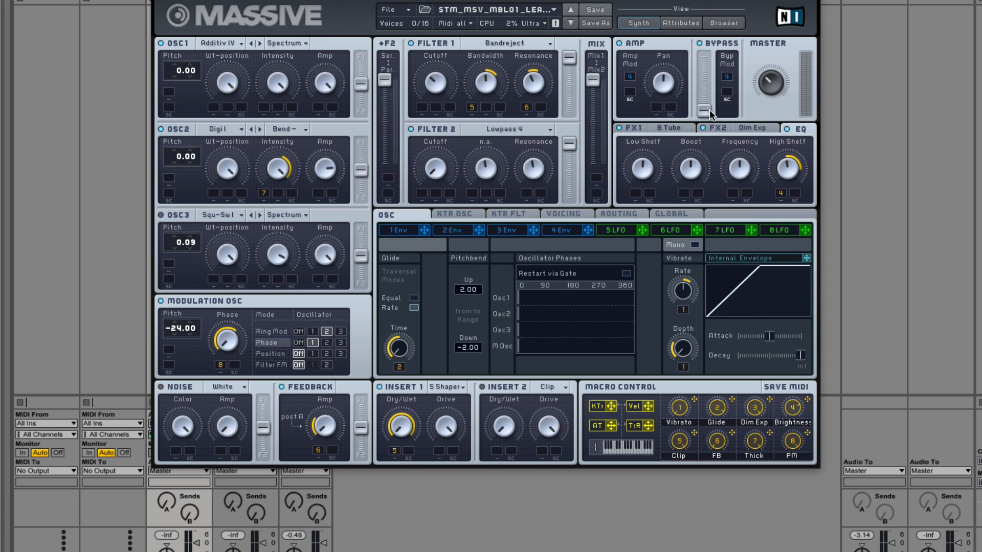
{"action": "left_click", "coordinate": [633, 129]}
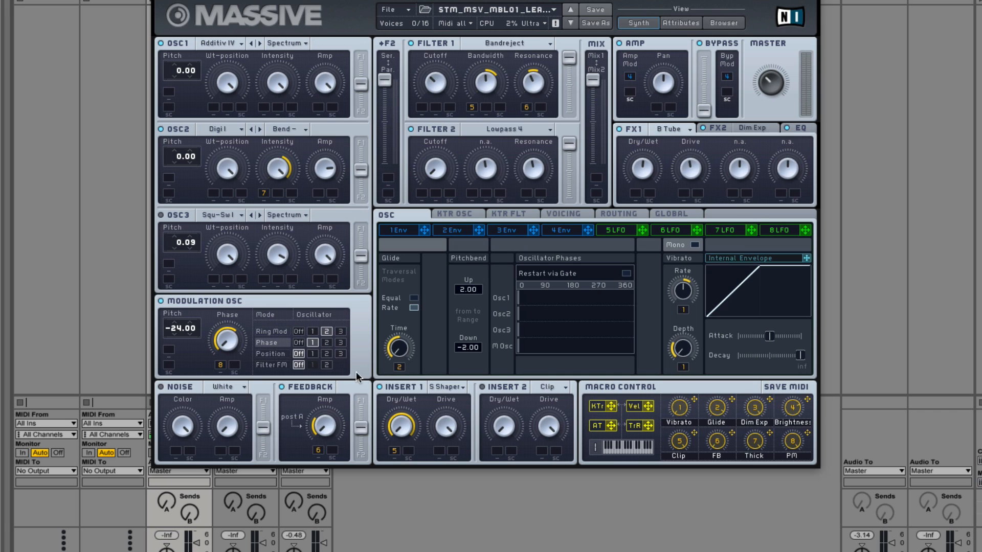
{"action": "left_click", "coordinate": [270, 329]}
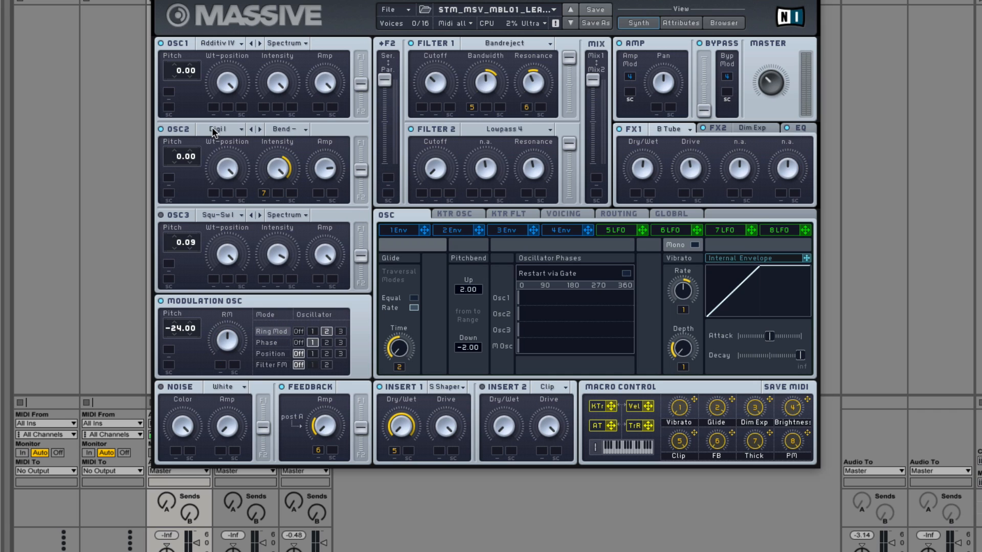
{"action": "left_click", "coordinate": [279, 132]}
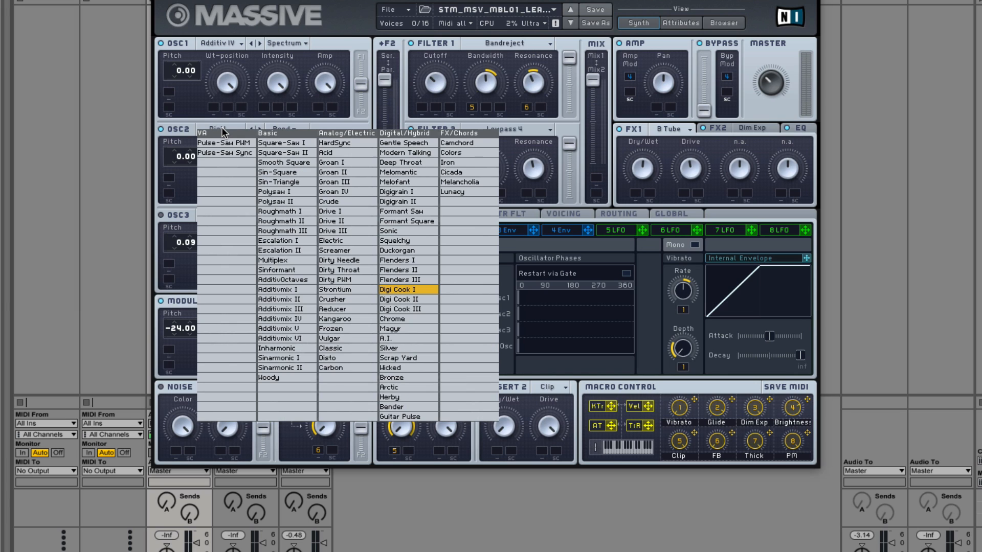
{"action": "left_click", "coordinate": [188, 130]}
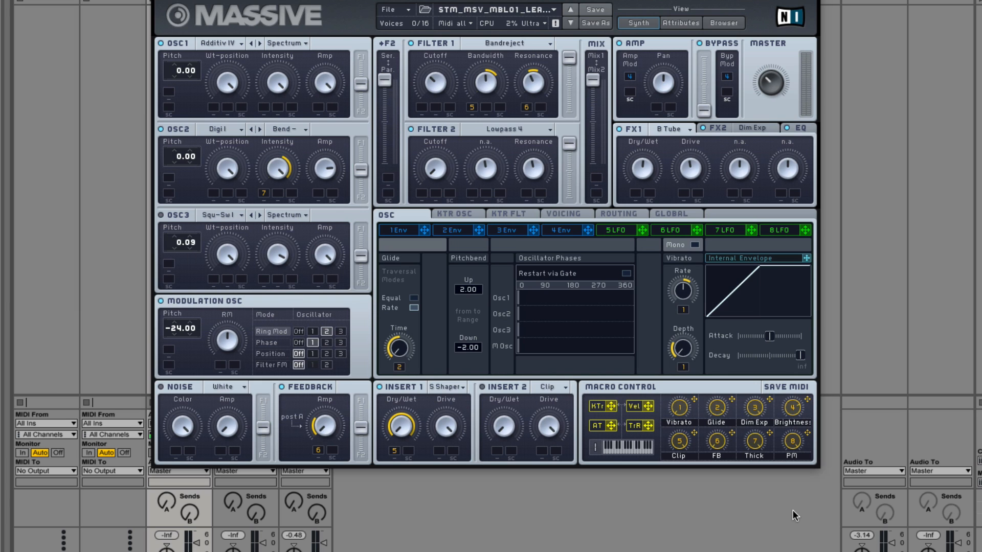
Step: Check the modulation oscillator's Phase amount, and load the next Melbourne lead preset
{"action": "left_click", "coordinate": [263, 343]}
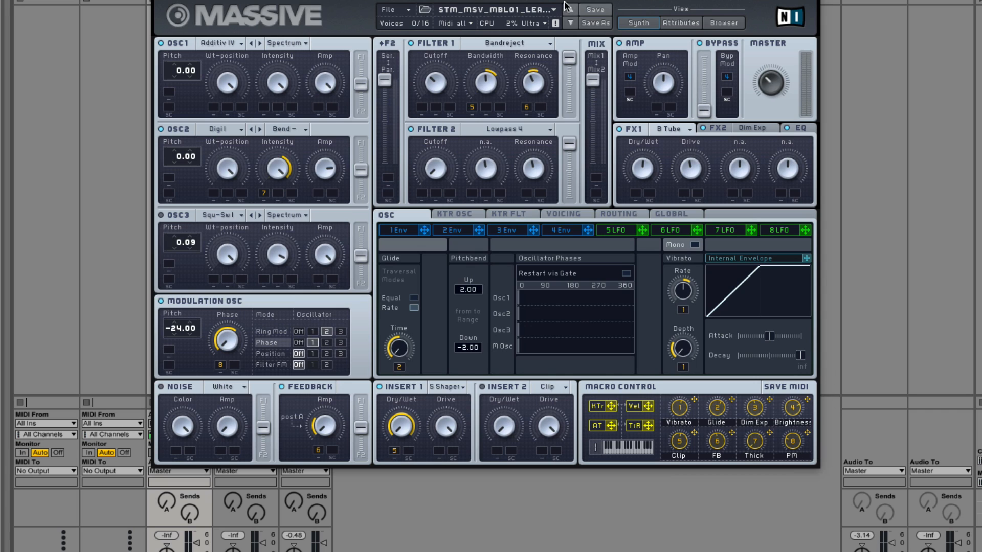
{"action": "left_click", "coordinate": [571, 24]}
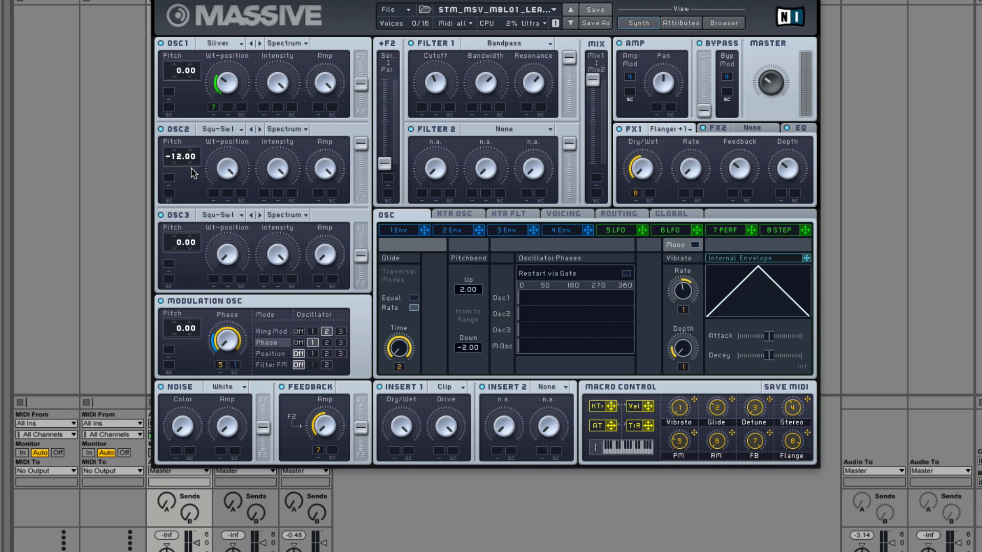
Step: Route OSC1 fully into Filter 1, and switch off the unused OSC3 and FX2
{"action": "left_click", "coordinate": [162, 214]}
{"action": "left_click_drag", "start_coordinate": [366, 88], "coordinate": [366, 56]}
{"action": "left_click", "coordinate": [707, 128]}
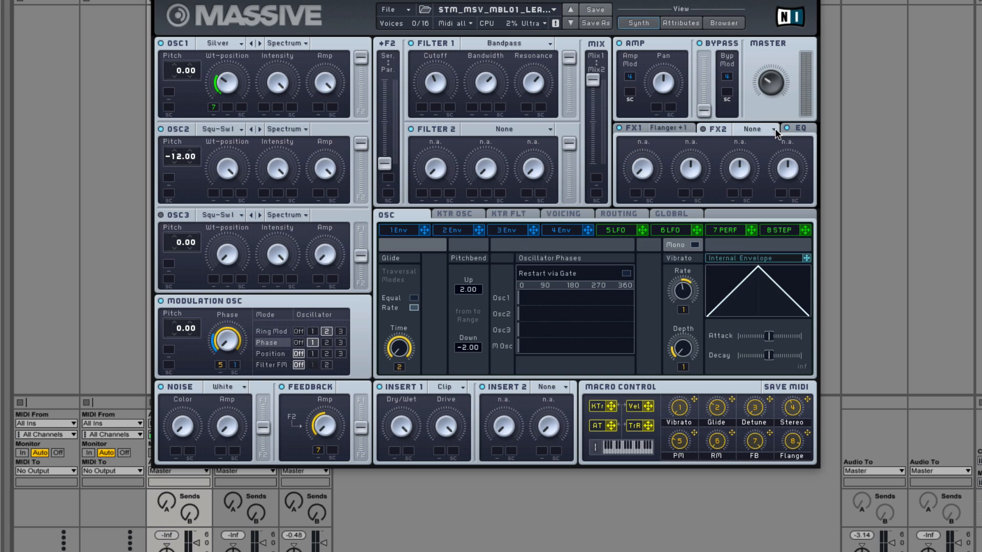
Step: Check the EQ settings, and set the feedback to be taken after Amp/Pan in the signal routing
{"action": "left_click", "coordinate": [799, 128]}
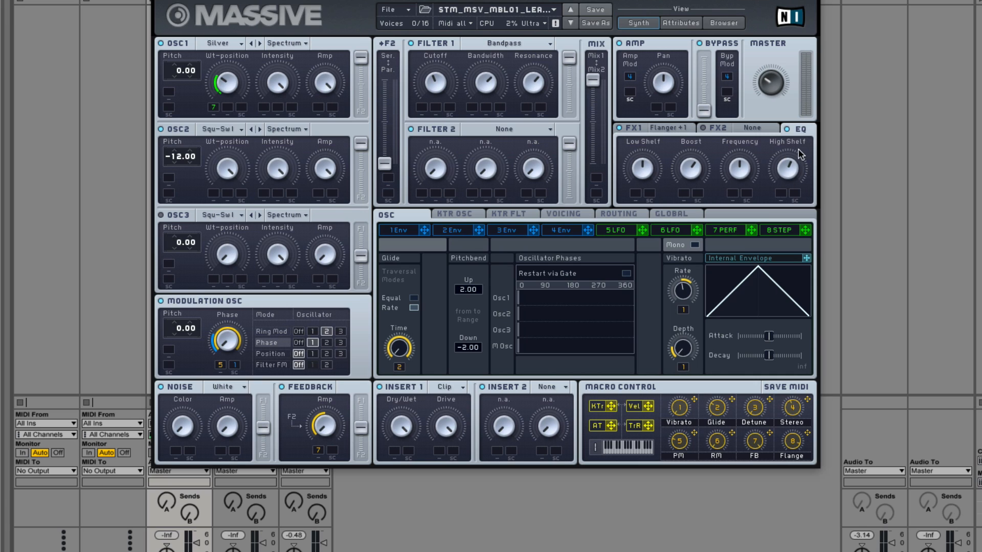
{"action": "left_click", "coordinate": [617, 214]}
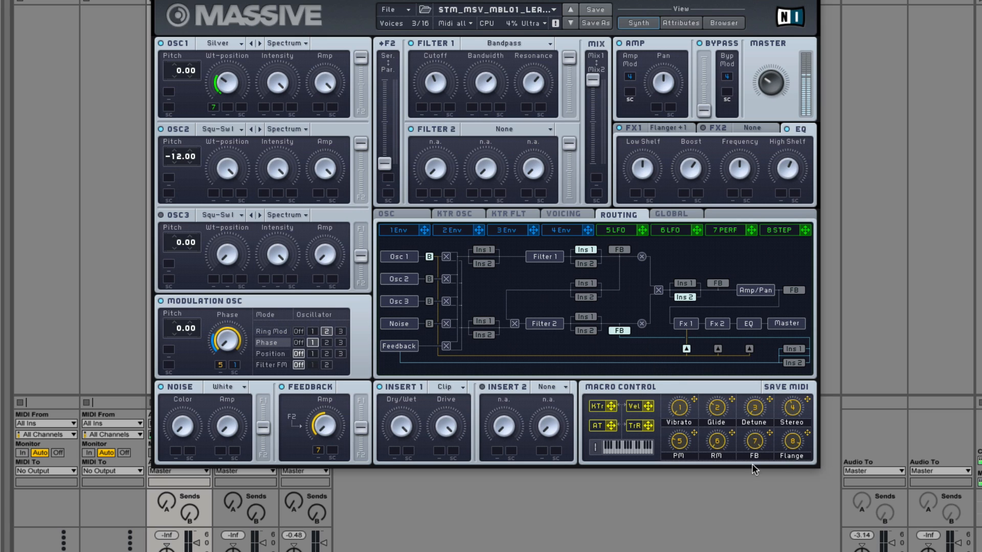
{"action": "left_click", "coordinate": [793, 289]}
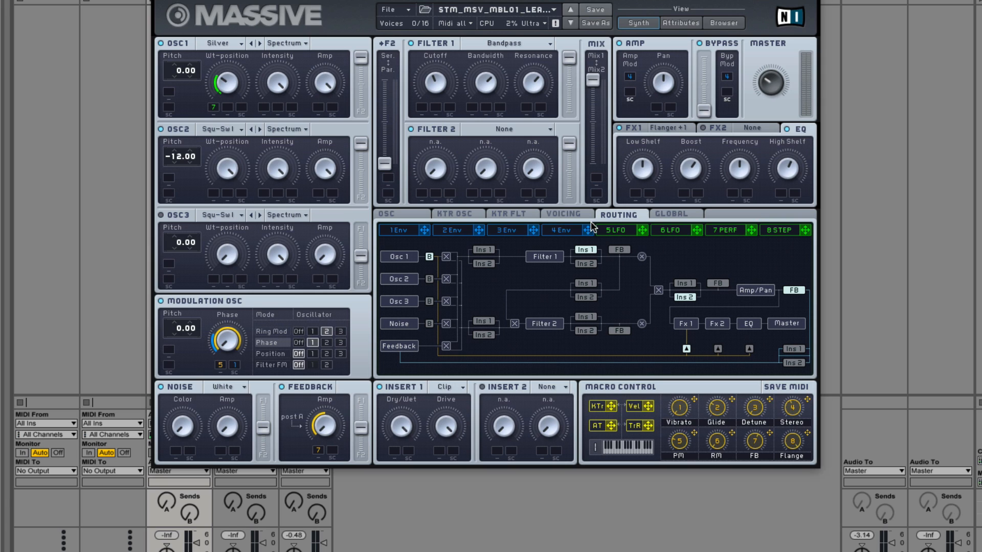
Step: Compare the modulation assigned to the Ring Mod and Phase amounts, checking Performer 7, the routing and Envelope 1 alongside
{"action": "left_click", "coordinate": [718, 228]}
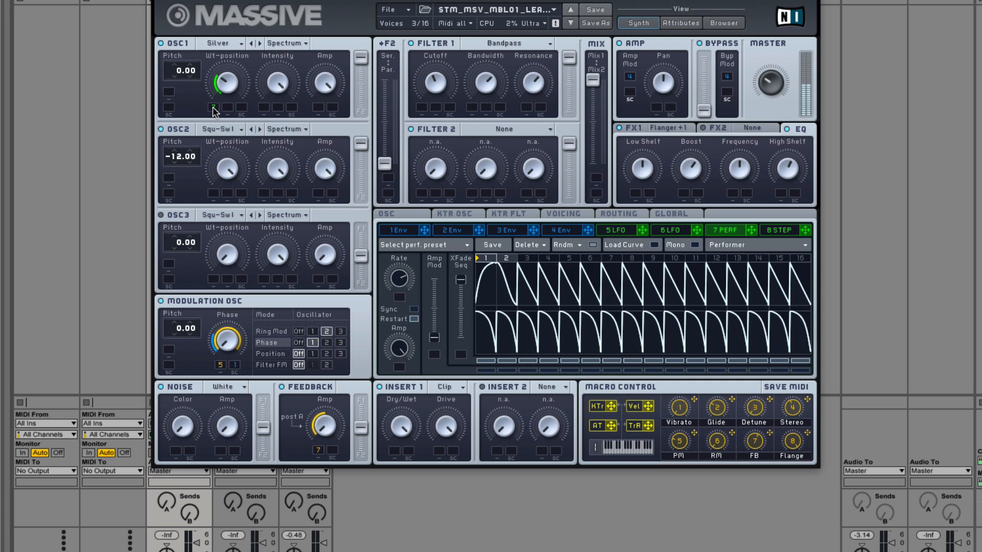
{"action": "left_click", "coordinate": [632, 213]}
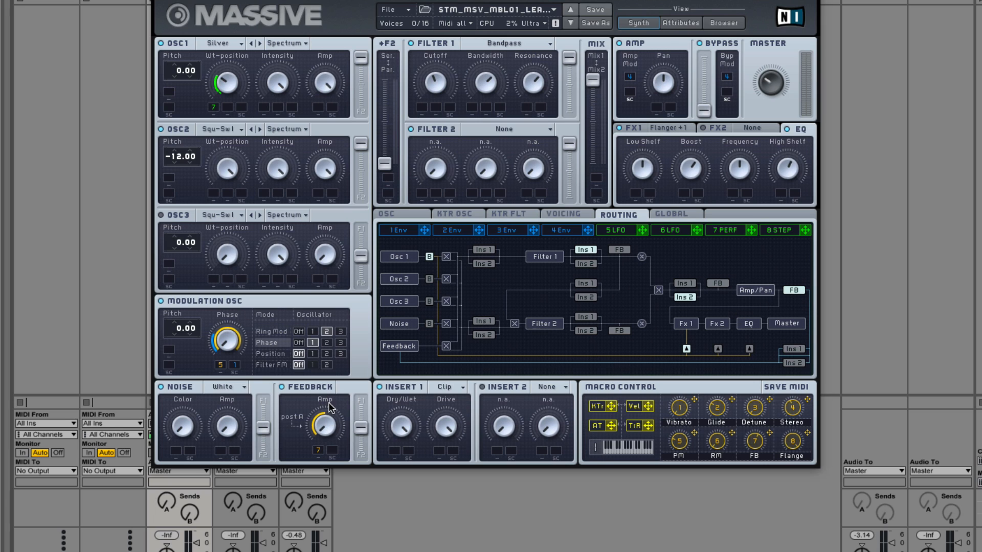
{"action": "left_click", "coordinate": [278, 330]}
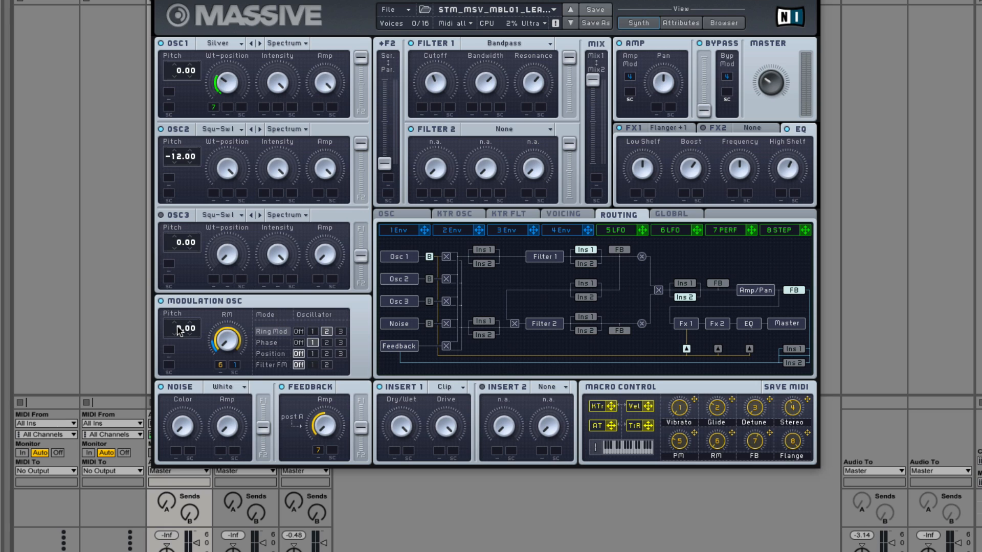
{"action": "left_click", "coordinate": [263, 344]}
{"action": "left_click", "coordinate": [276, 333]}
{"action": "left_click", "coordinate": [277, 345]}
{"action": "left_click", "coordinate": [281, 333]}
{"action": "left_click", "coordinate": [393, 231]}
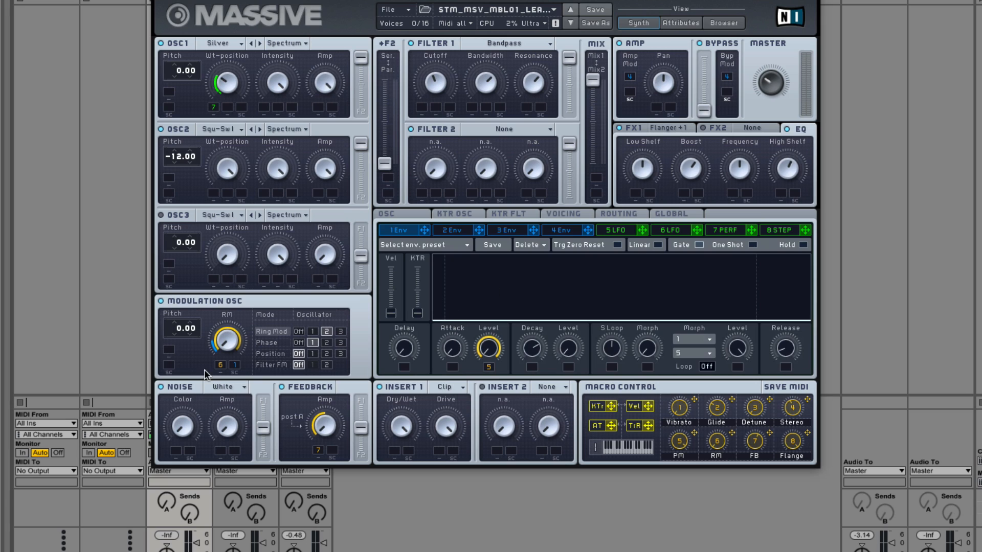
{"action": "left_click", "coordinate": [263, 344]}
{"action": "left_click", "coordinate": [280, 331]}
{"action": "left_click", "coordinate": [280, 340]}
{"action": "left_click", "coordinate": [280, 332]}
{"action": "left_click", "coordinate": [278, 340]}
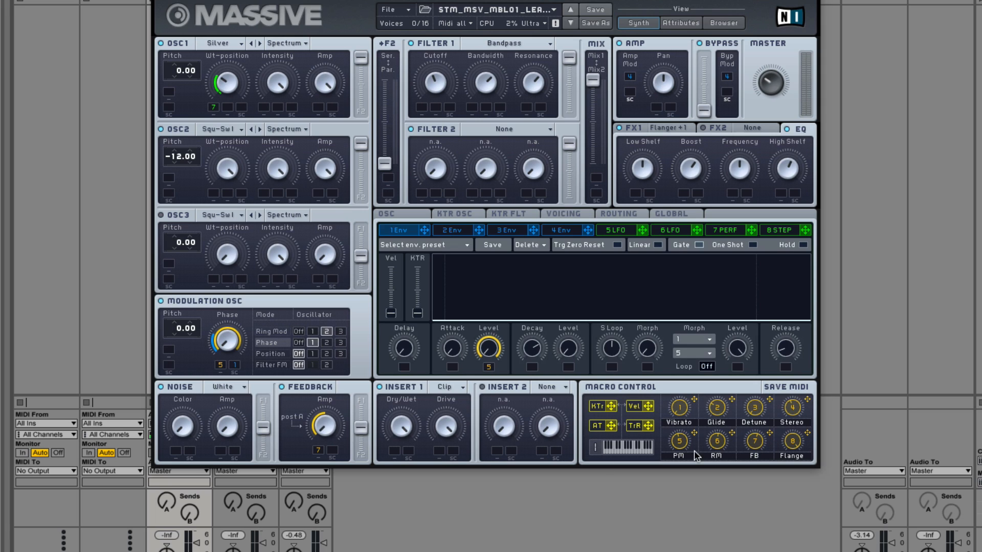
Step: Review the preset's voicing, LFO 5, Performer 7 and FX1 flanger settings
{"action": "left_click", "coordinate": [576, 215]}
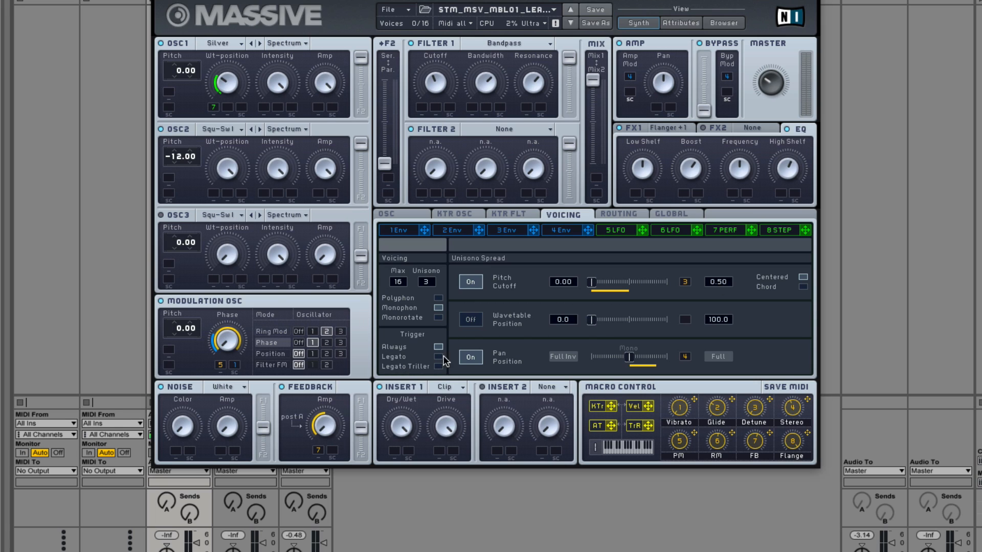
{"action": "left_click", "coordinate": [617, 229]}
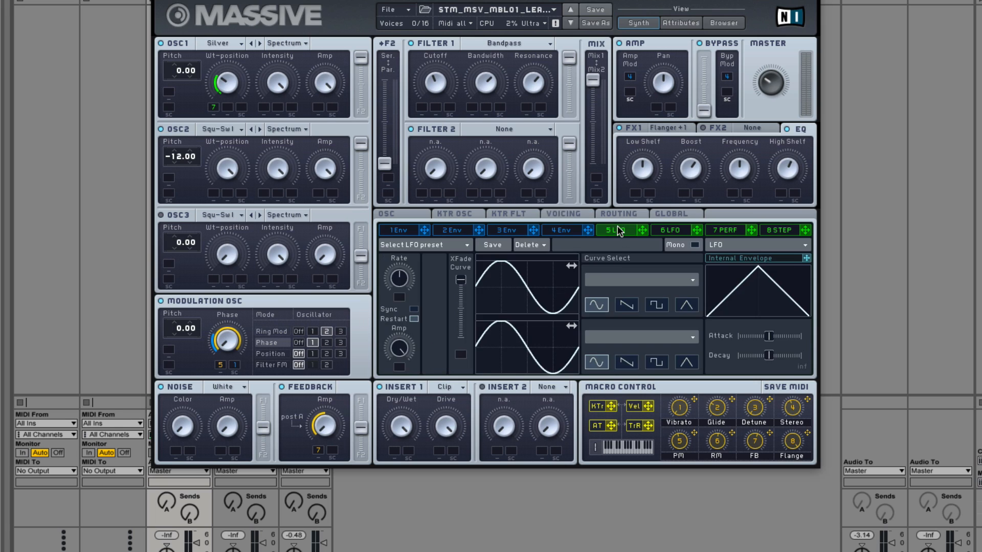
{"action": "left_click", "coordinate": [722, 231]}
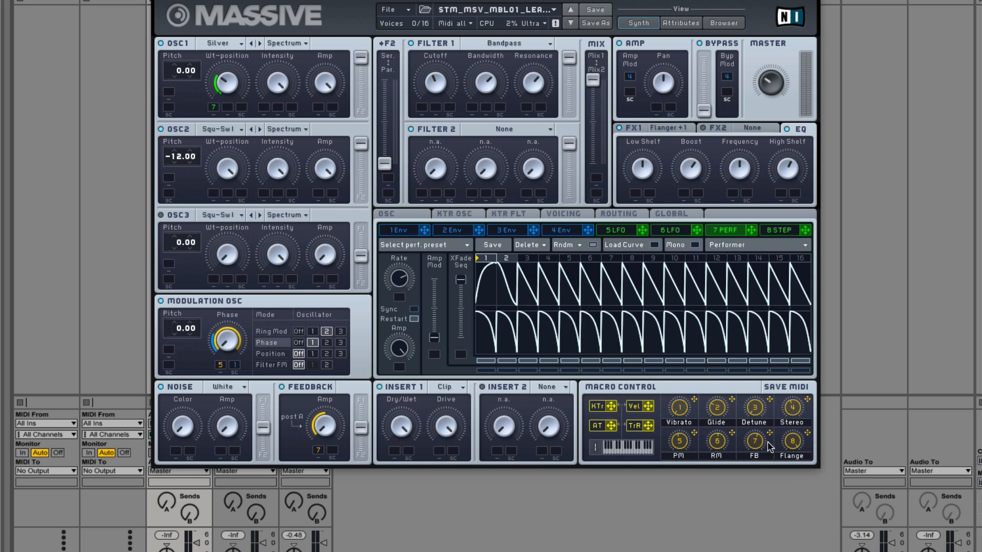
{"action": "left_click", "coordinate": [627, 129]}
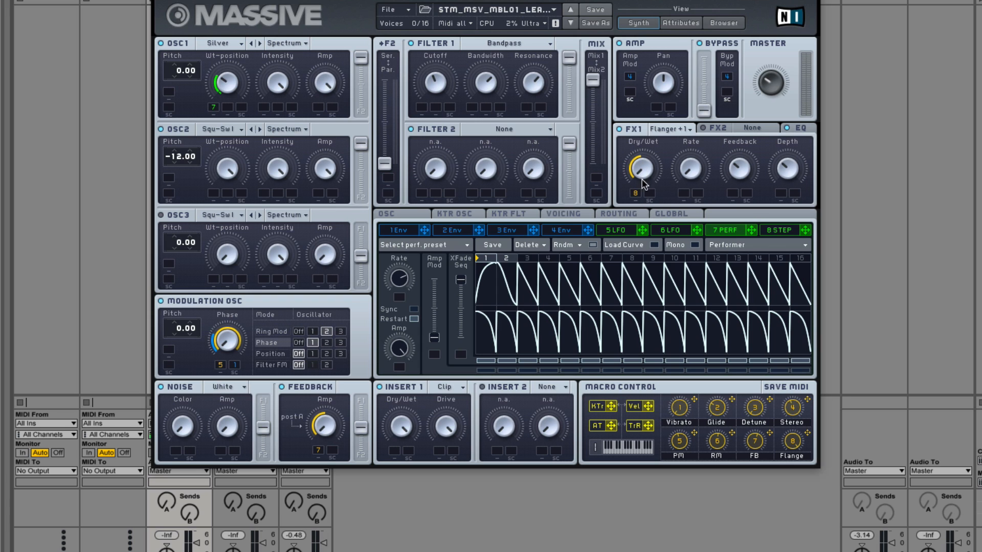
Step: Load the preset STM_MSV_MBL01_LeadPreset16 from the Melbourne Leads folder and show its synth controls
{"action": "left_click", "coordinate": [718, 23]}
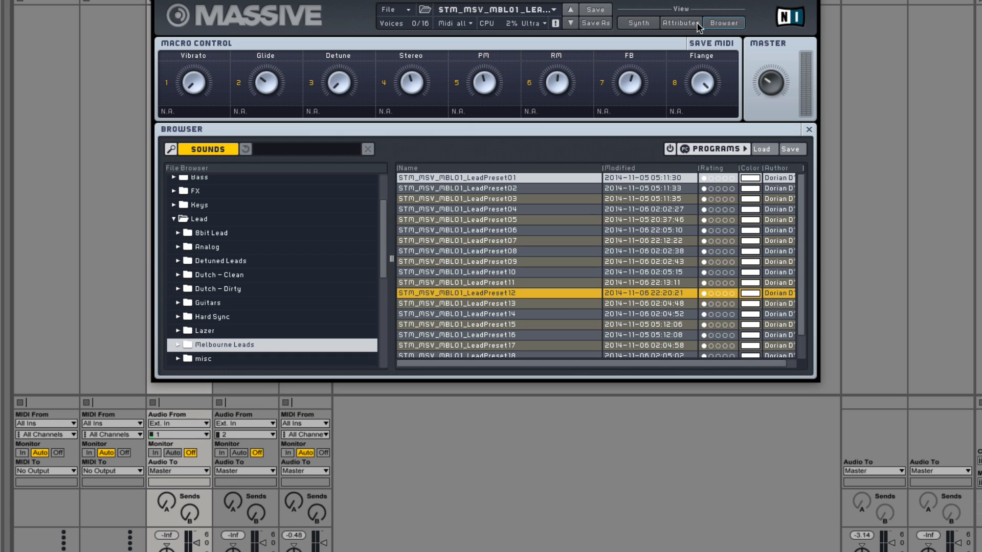
{"action": "left_click", "coordinate": [642, 23]}
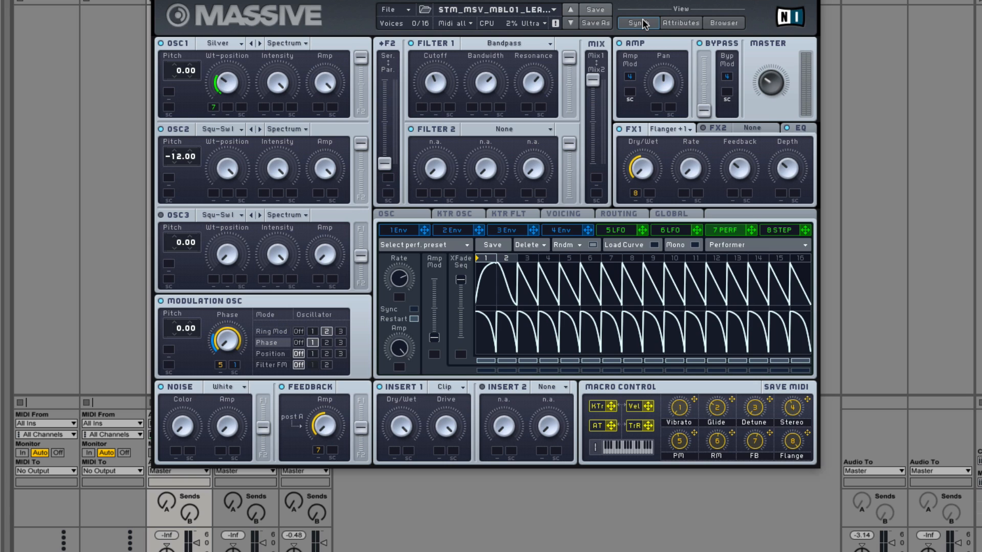
{"action": "left_click", "coordinate": [722, 23]}
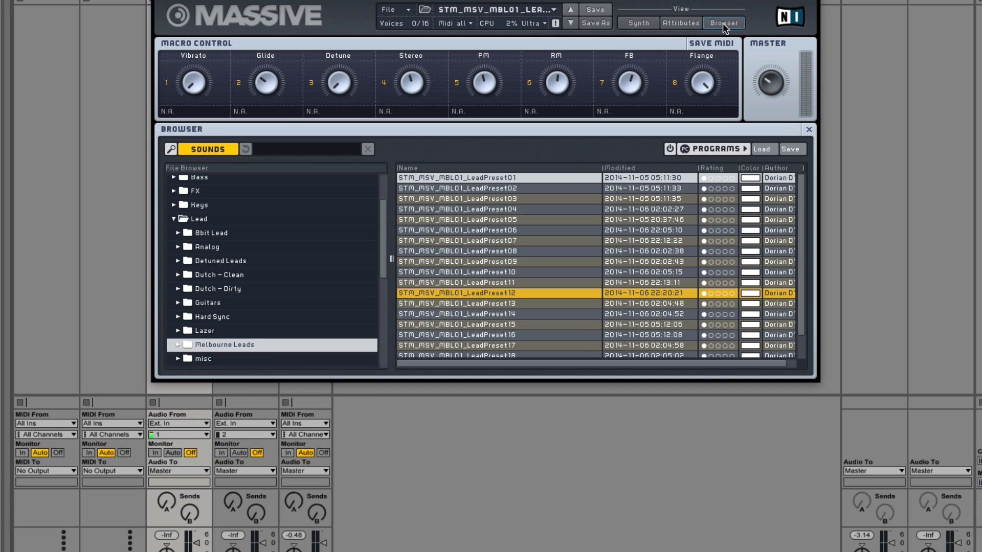
{"action": "left_click", "coordinate": [638, 23]}
{"action": "left_click", "coordinate": [726, 26]}
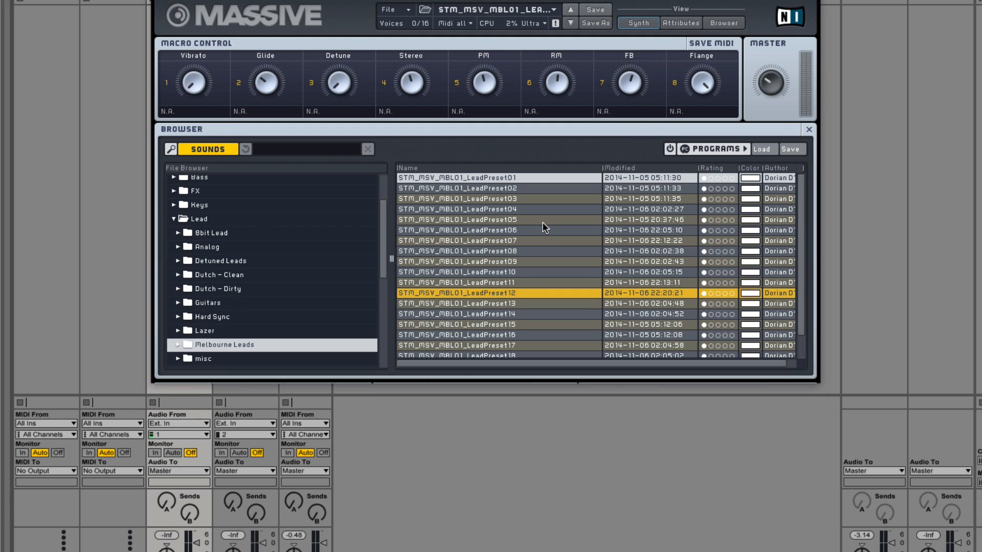
{"action": "left_click", "coordinate": [501, 334]}
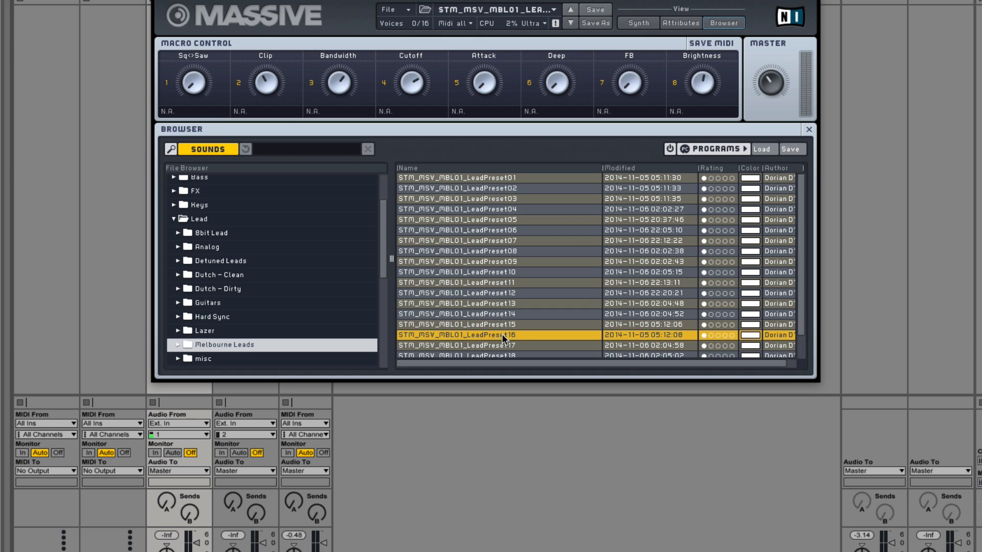
{"action": "left_click", "coordinate": [639, 23]}
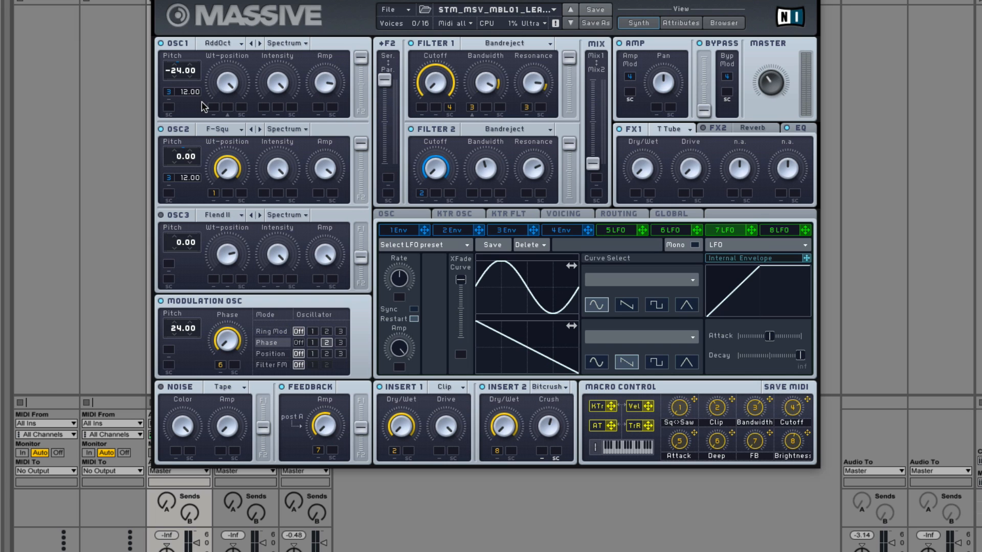
Step: Examine the preset's OSC2 wavetable choice, EQ, oscillator, key tracking, voicing, routing and global settings
{"action": "left_click", "coordinate": [233, 127]}
{"action": "left_click", "coordinate": [232, 127]}
{"action": "left_click", "coordinate": [804, 129]}
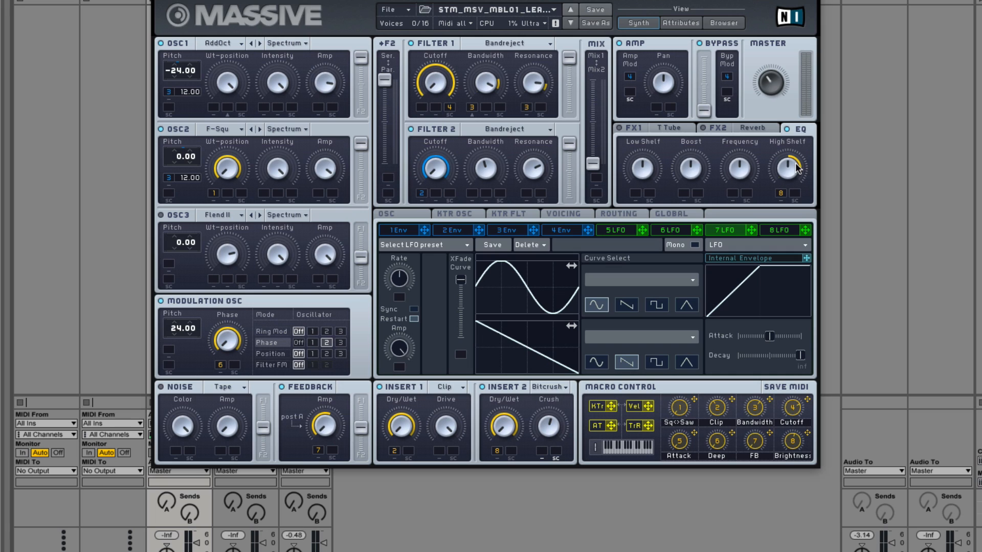
{"action": "left_click", "coordinate": [394, 214]}
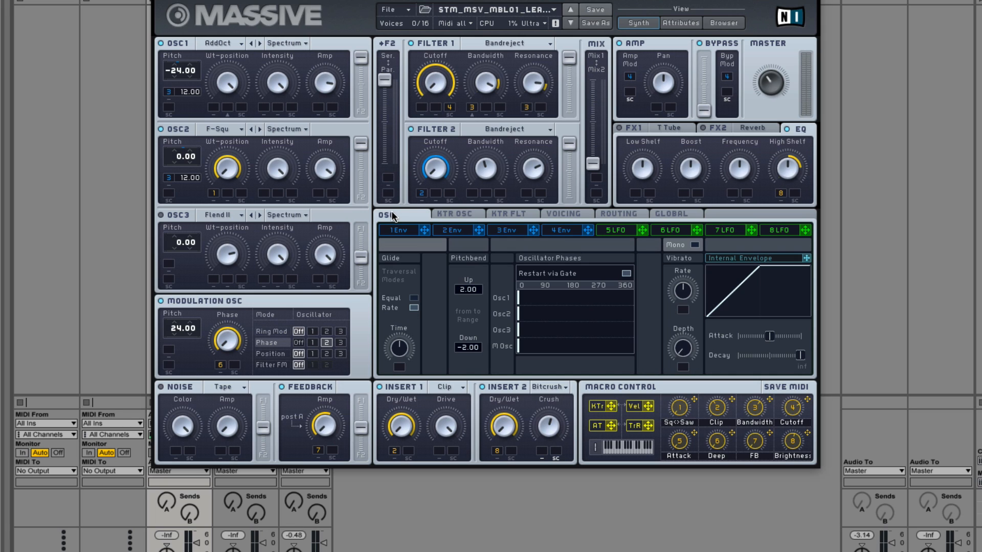
{"action": "left_click", "coordinate": [457, 215]}
{"action": "left_click", "coordinate": [512, 214]}
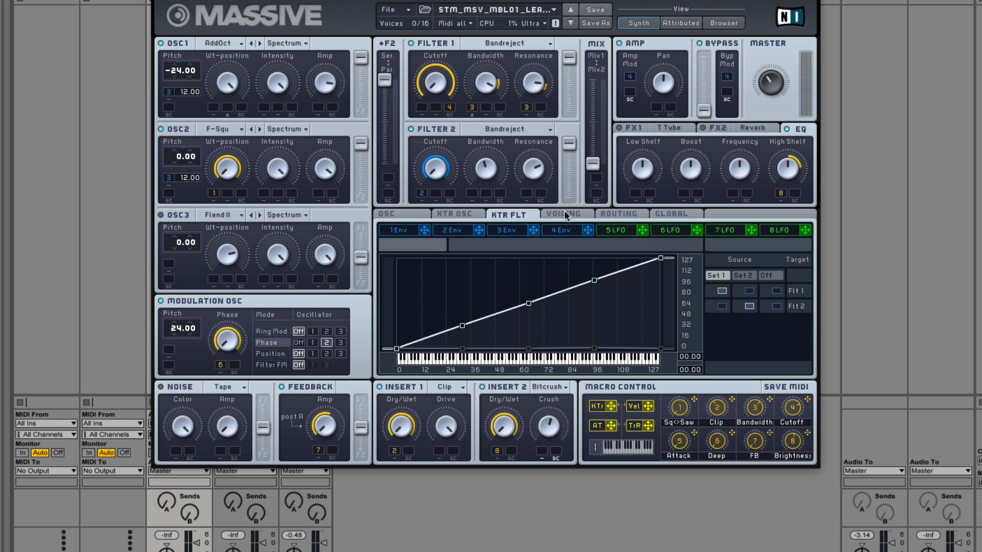
{"action": "left_click", "coordinate": [565, 215]}
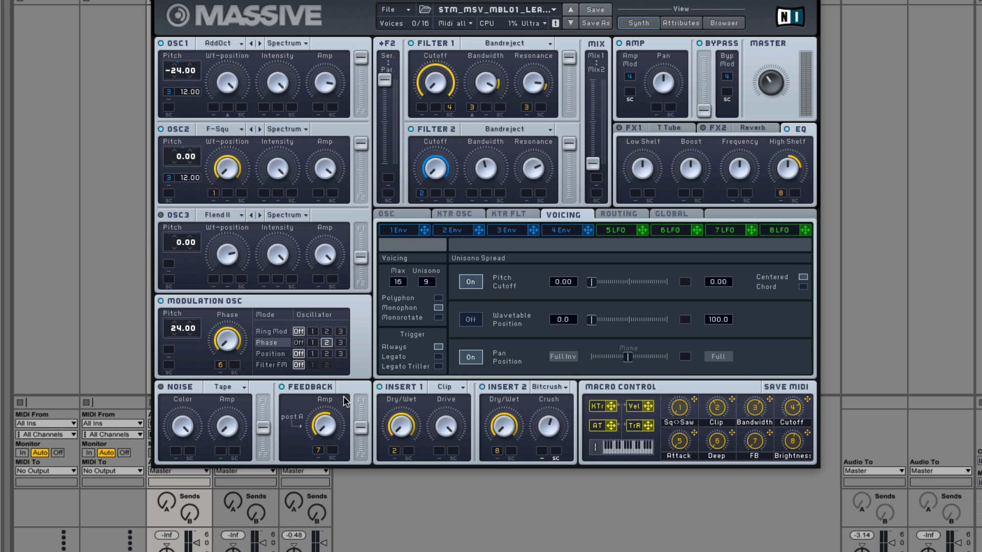
{"action": "left_click", "coordinate": [615, 216]}
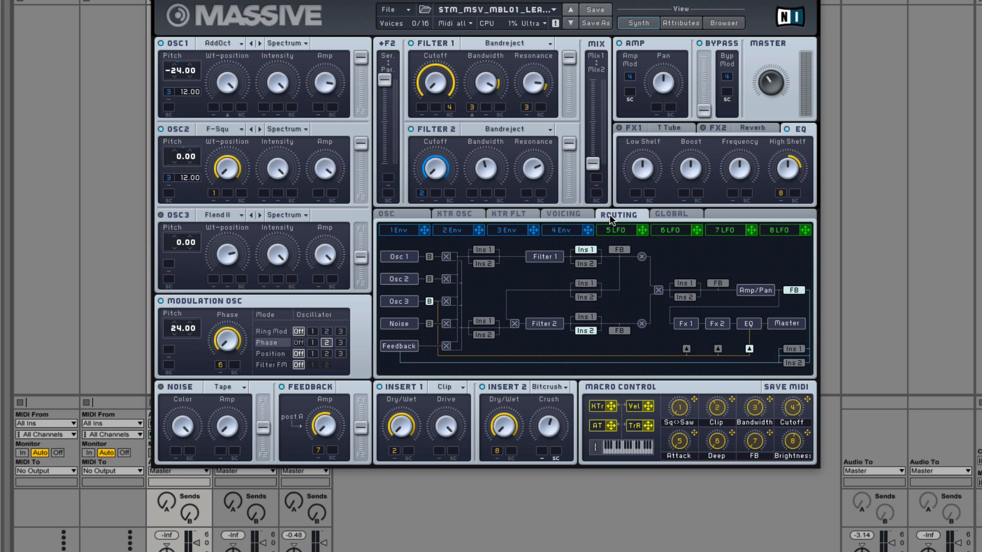
{"action": "left_click", "coordinate": [686, 214]}
Step: Compare the shapes of Envelopes 1 to 4 and recheck the routing, finishing on Envelope 3
{"action": "left_click", "coordinate": [407, 228]}
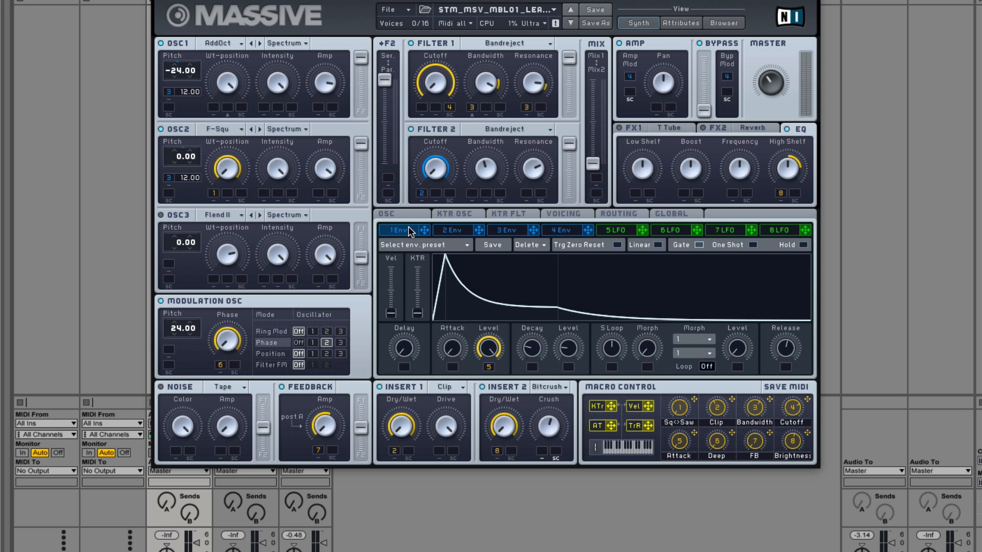
{"action": "left_click", "coordinate": [462, 232]}
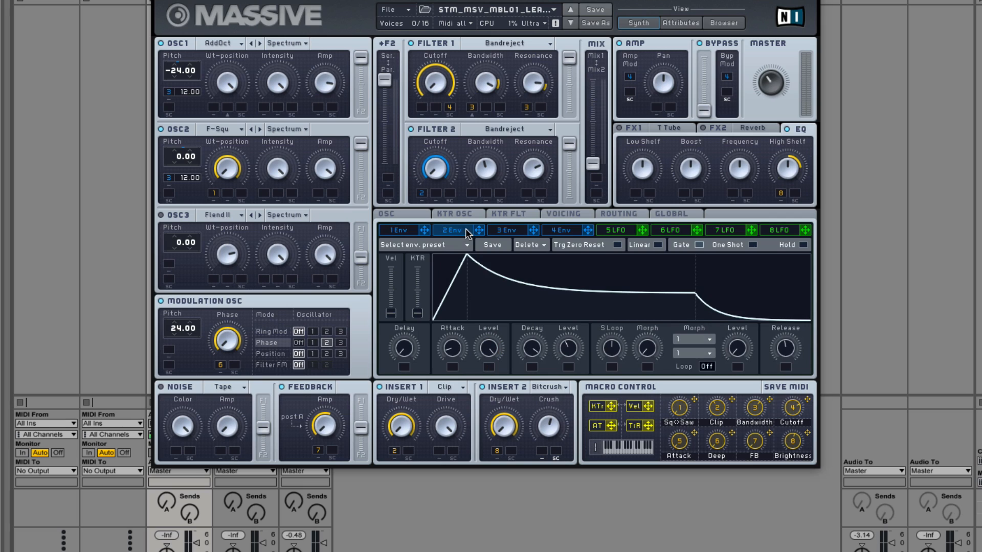
{"action": "left_click", "coordinate": [517, 228]}
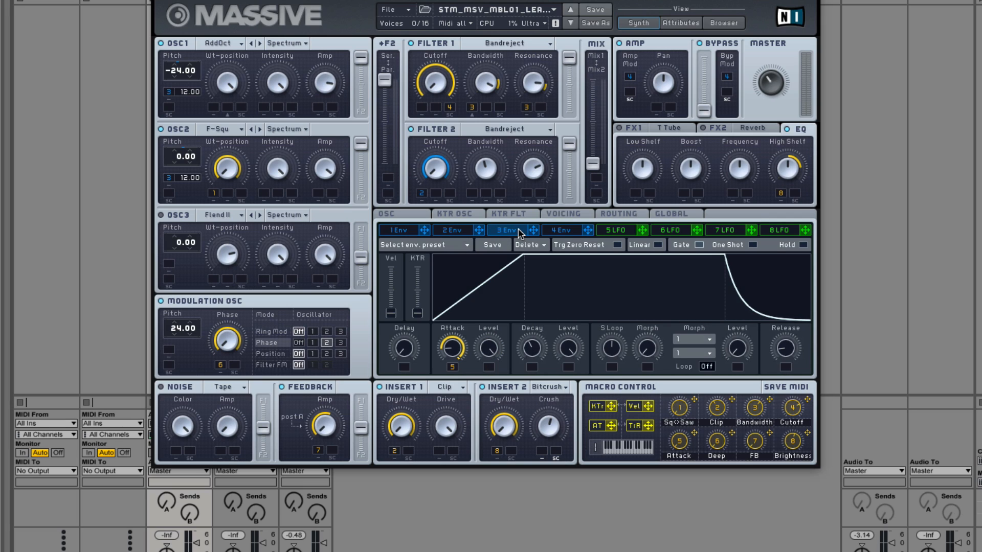
{"action": "left_click", "coordinate": [569, 233]}
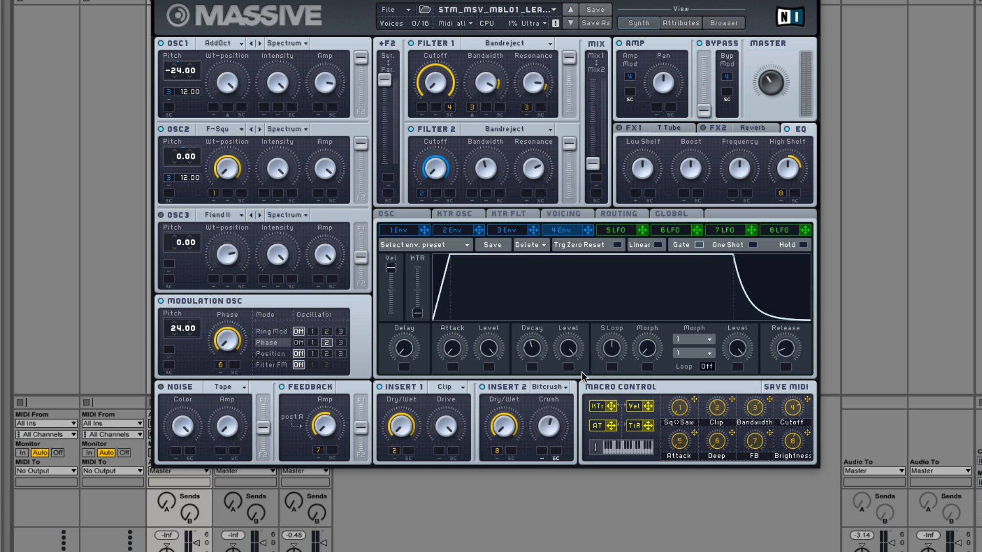
{"action": "left_click", "coordinate": [626, 214]}
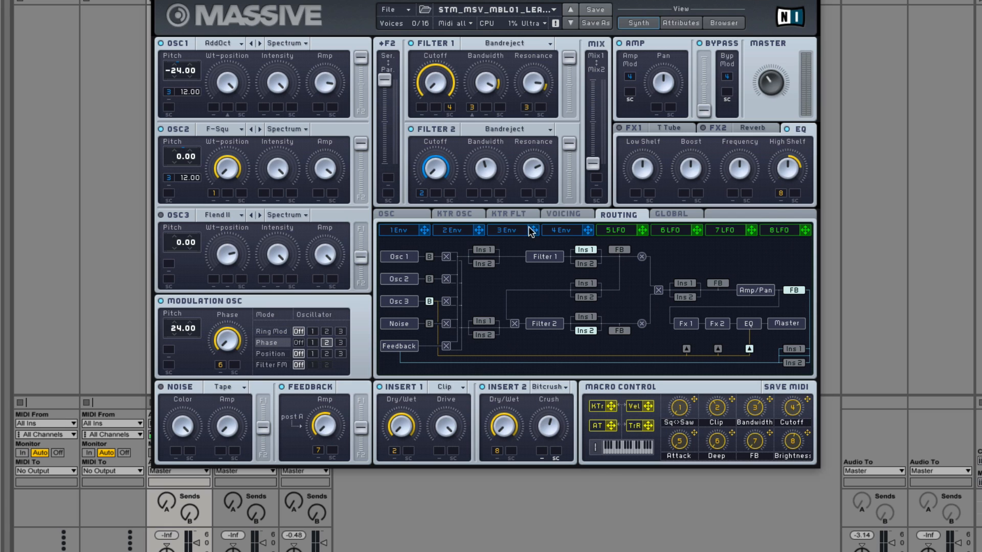
{"action": "left_click", "coordinate": [399, 230]}
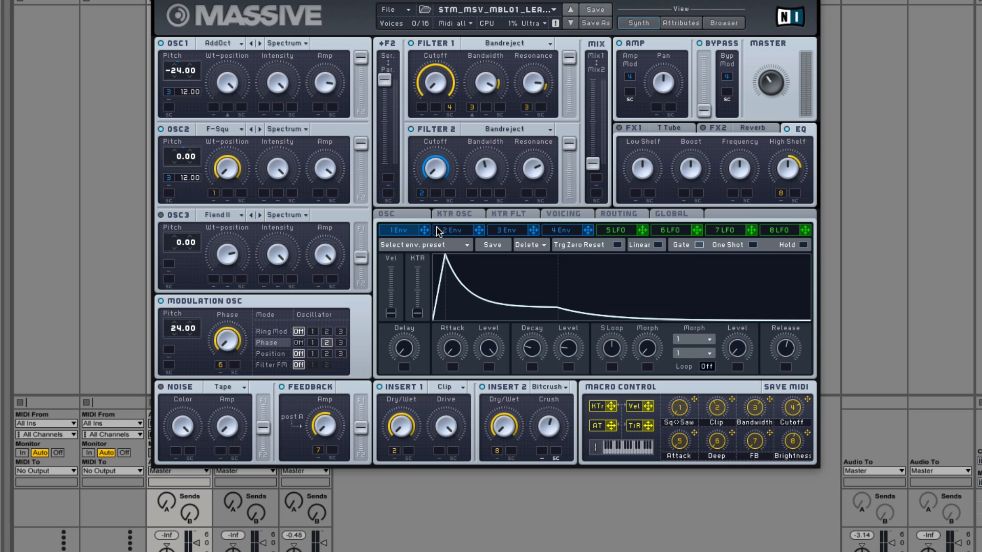
{"action": "left_click", "coordinate": [443, 232]}
{"action": "left_click", "coordinate": [500, 232]}
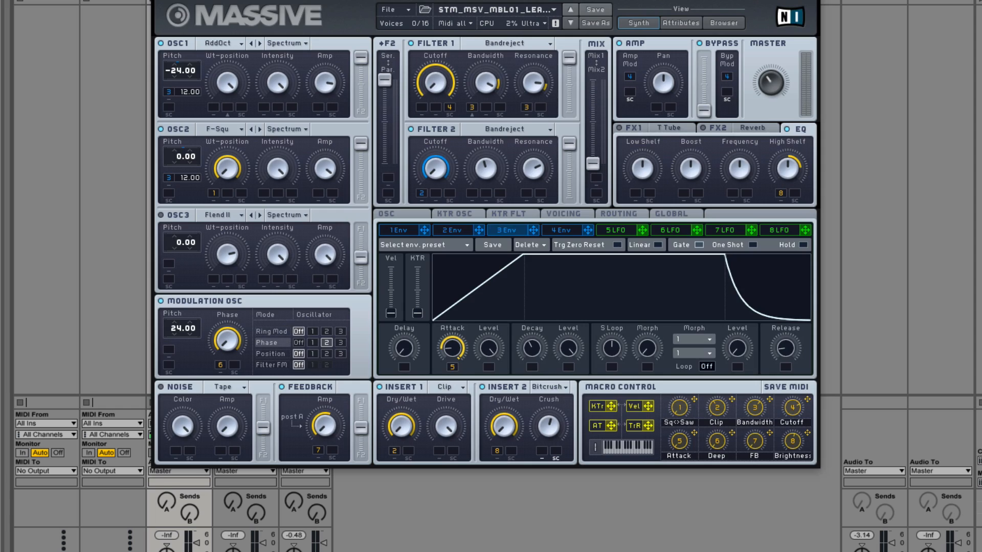
Step: Quit the program without saving the changes to the Untitled set
{"action": "key", "text": "ctrl+alt+p"}
{"action": "key", "text": "ctrl+alt+p"}
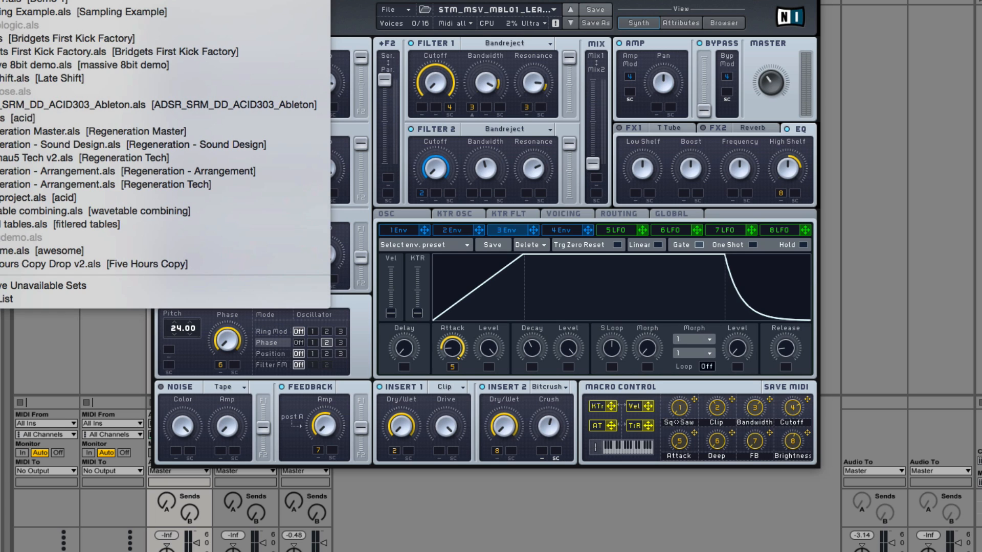
{"action": "key", "text": "Escape"}
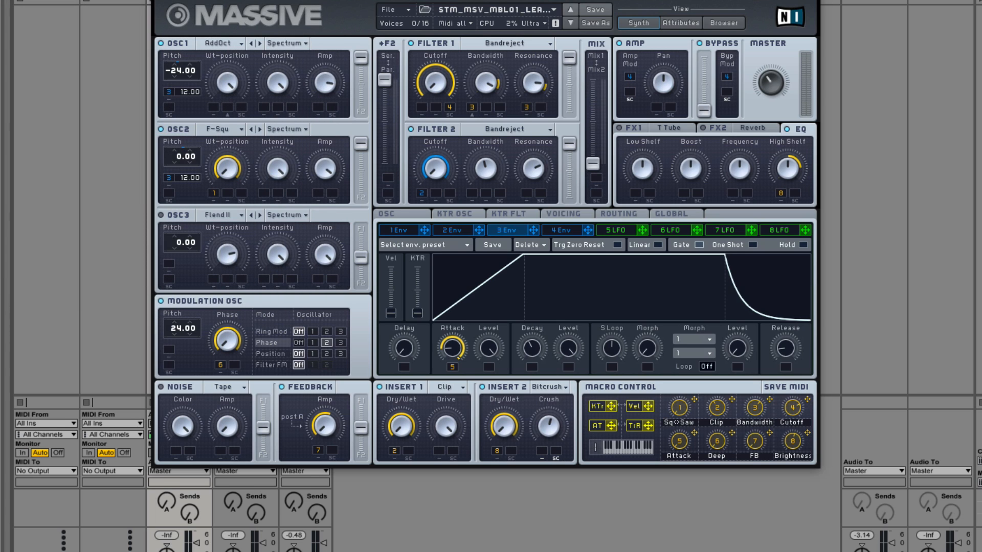
{"action": "key", "text": "ctrl+alt+p"}
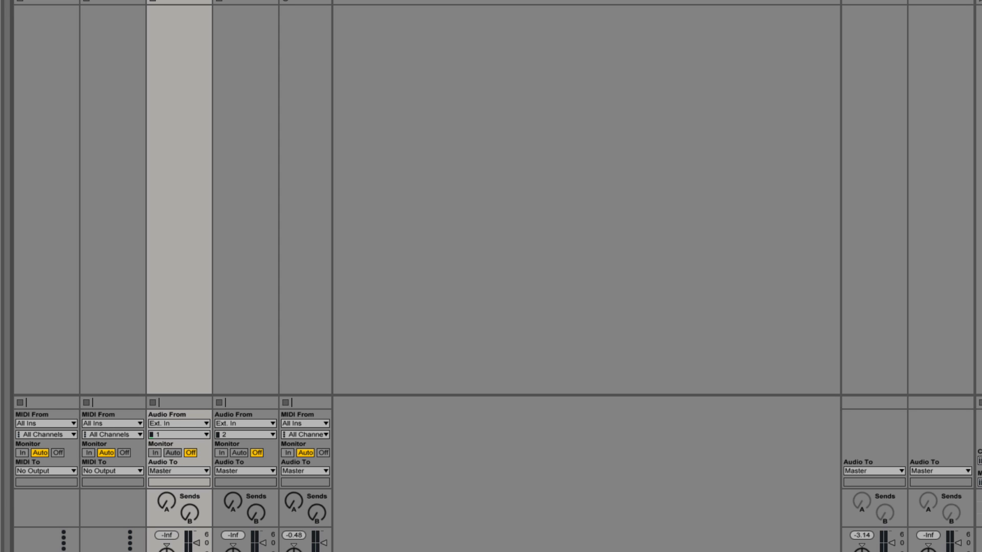
{"action": "key", "text": "super+q"}
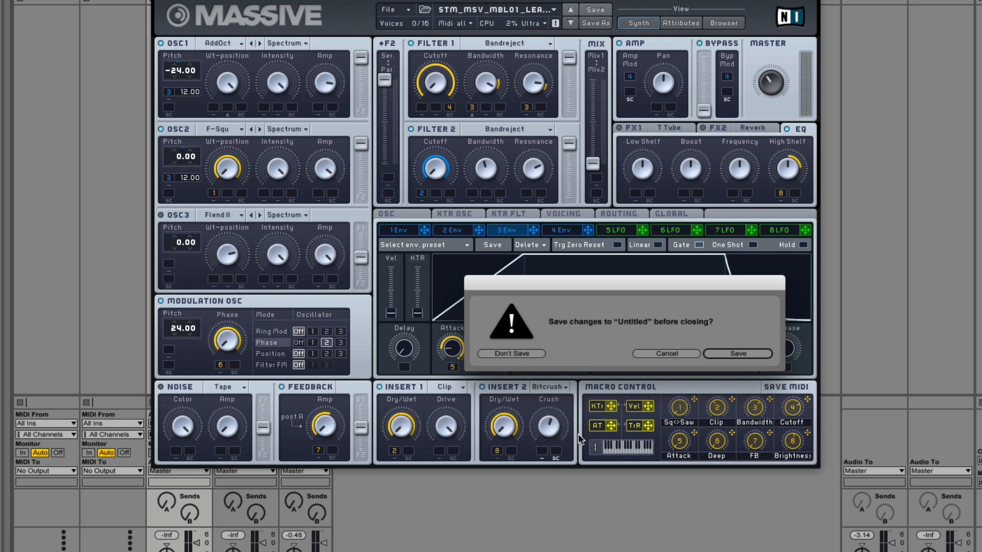
{"action": "left_click", "coordinate": [526, 352]}
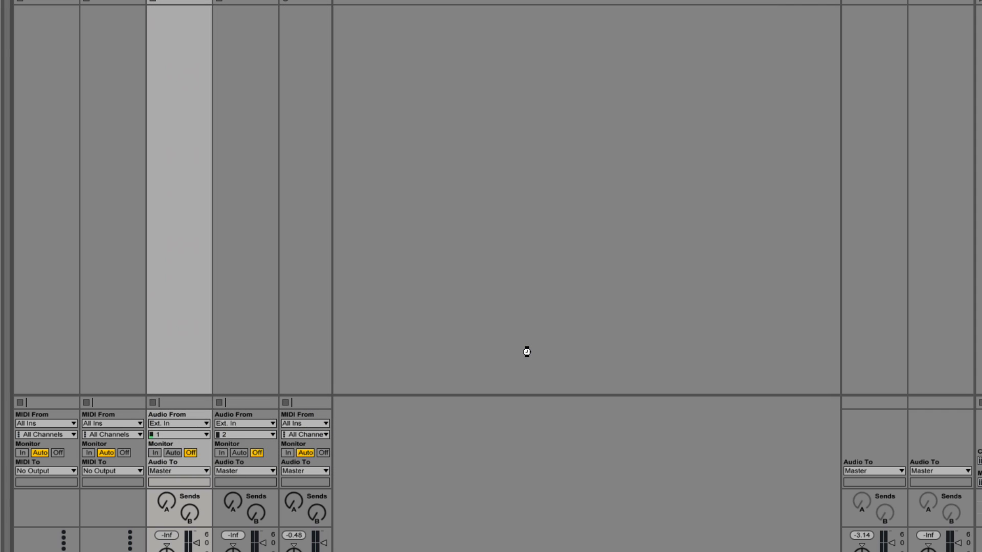
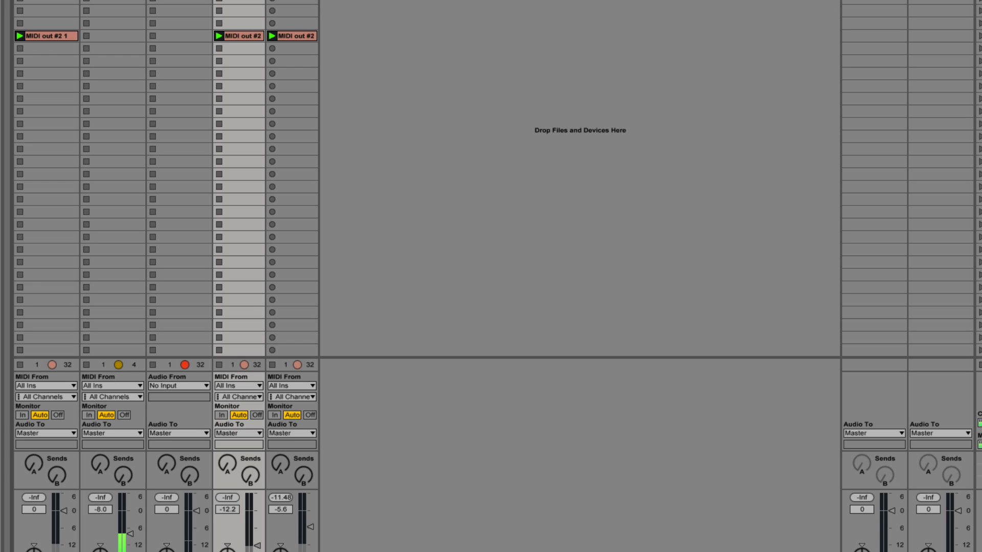
Step: Examine the MIDI clip on track 2 and the opening notes of the waveform in track 3's audio clip
{"action": "left_click", "coordinate": [114, 24]}
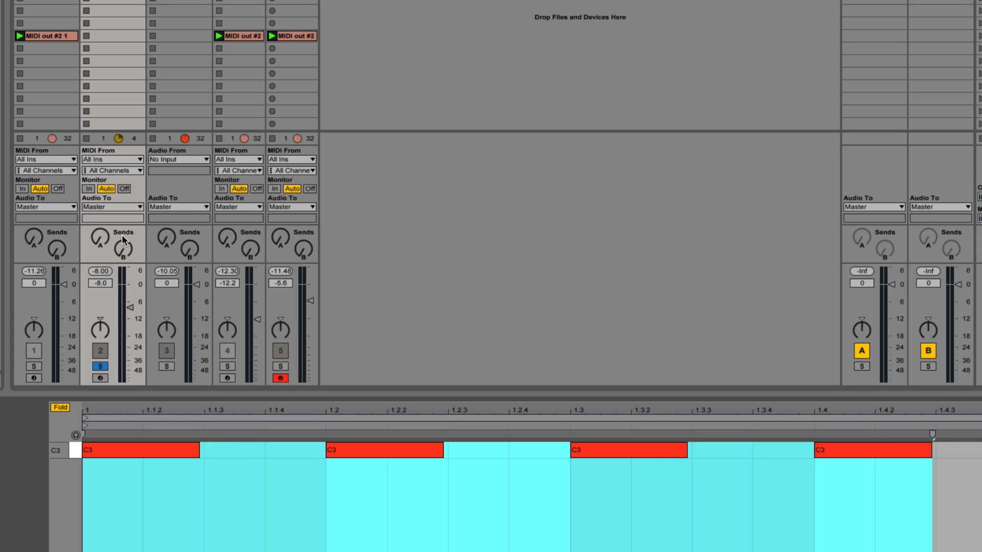
{"action": "left_click", "coordinate": [155, 353]}
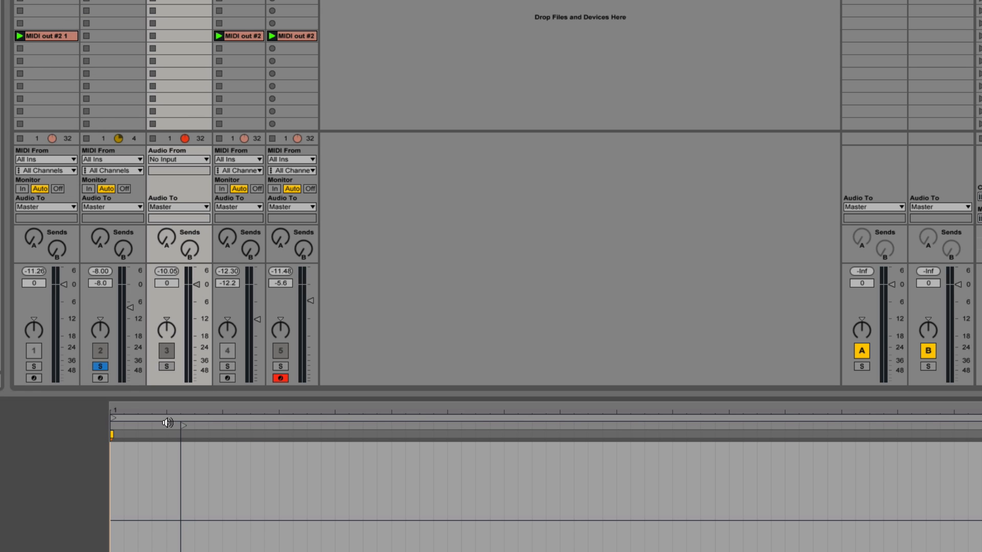
{"action": "mouse_move", "coordinate": [119, 448]}
{"action": "left_mouse_down"}
{"action": "mouse_move", "coordinate": [119, 409]}
{"action": "mouse_move", "coordinate": [119, 445]}
{"action": "left_mouse_up"}
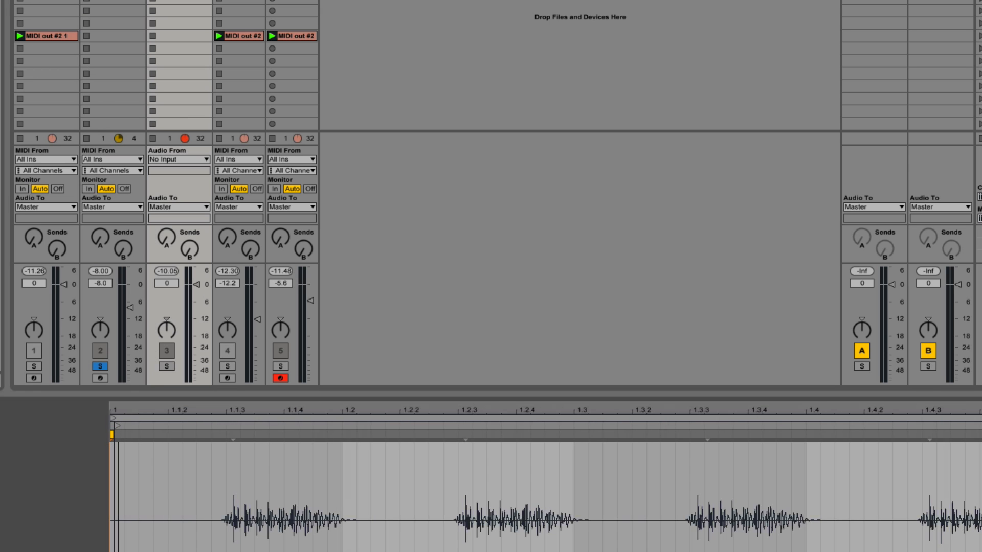
{"action": "left_click_drag", "start_coordinate": [221, 408], "coordinate": [247, 480]}
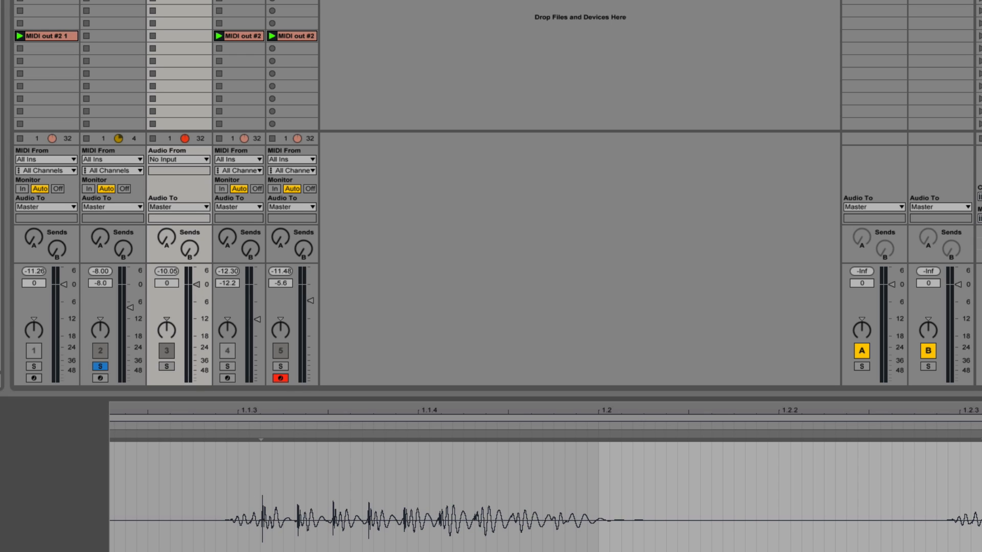
{"action": "left_click", "coordinate": [113, 2]}
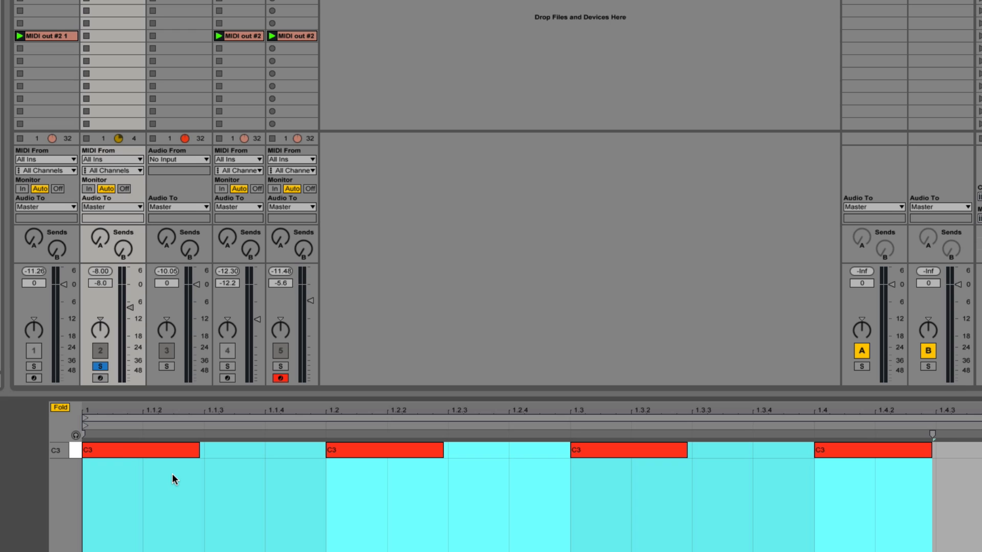
Step: Inspect the length of the first C3 note in track 2's clip and the gap between it and 1.2
{"action": "left_click", "coordinate": [122, 451]}
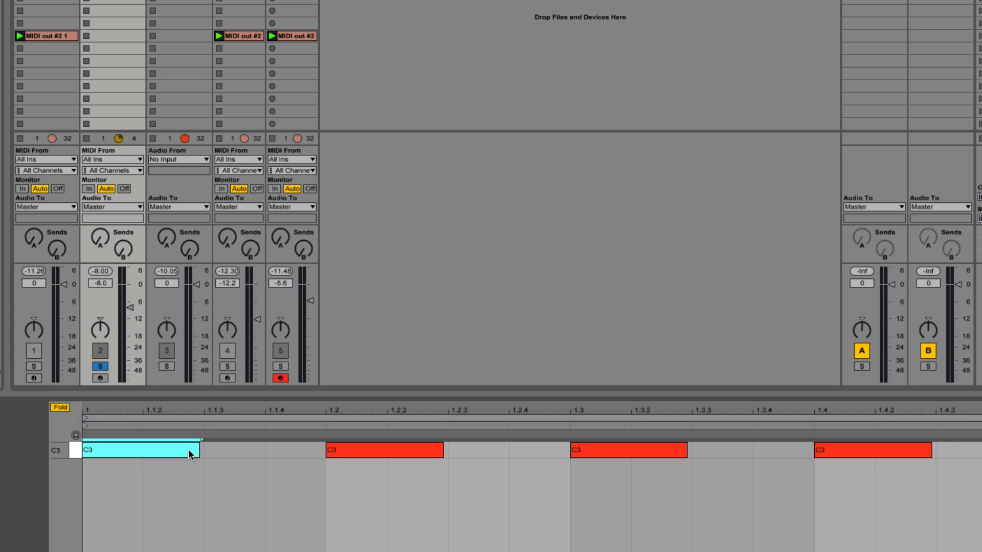
{"action": "double_click", "coordinate": [221, 450]}
{"action": "left_click_drag", "start_coordinate": [263, 452], "coordinate": [315, 455]}
{"action": "double_click", "coordinate": [296, 449]}
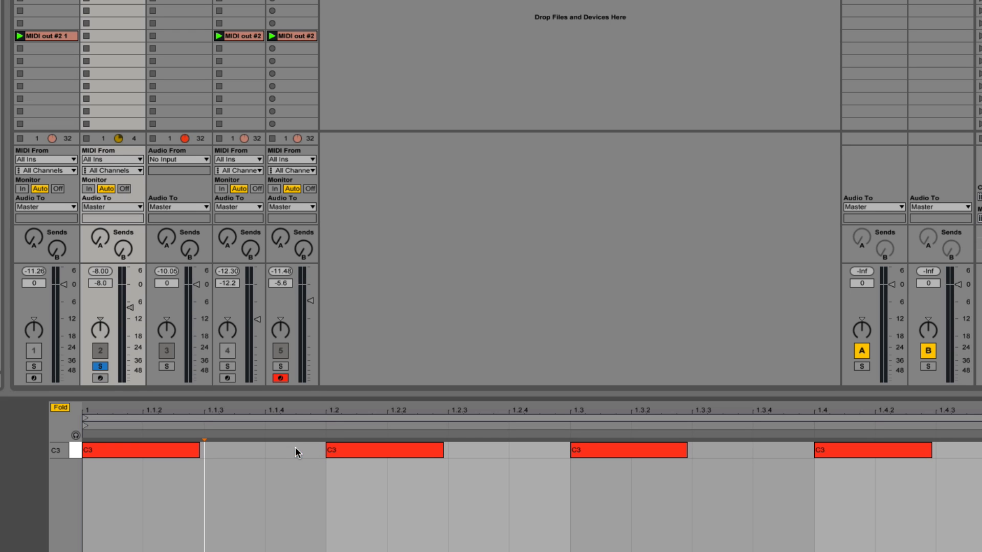
{"action": "left_click", "coordinate": [199, 454]}
{"action": "left_click_drag", "start_coordinate": [199, 454], "coordinate": [199, 454]}
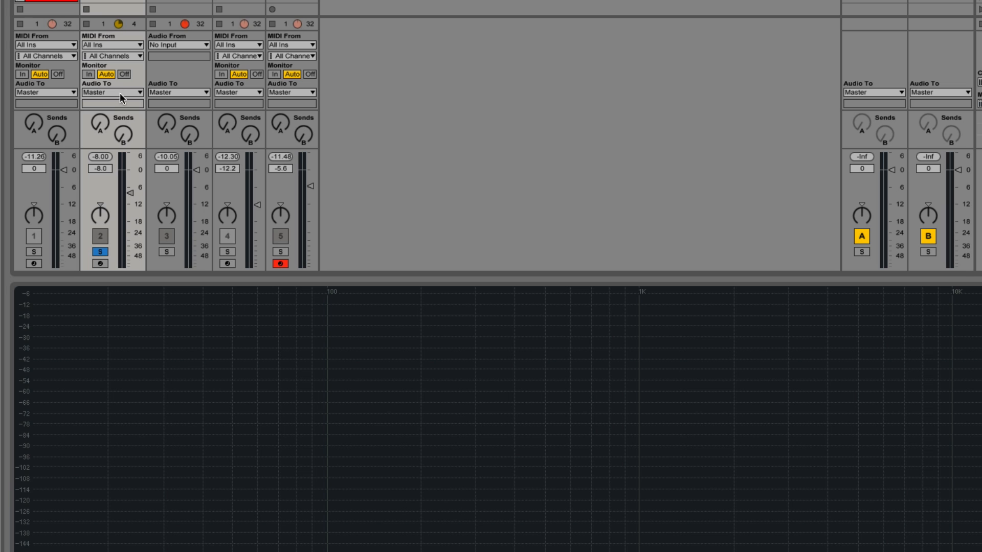
Step: Play tracks 2 and 3 soloed together and view the frequency spectrum of each
{"action": "key", "text": "space"}
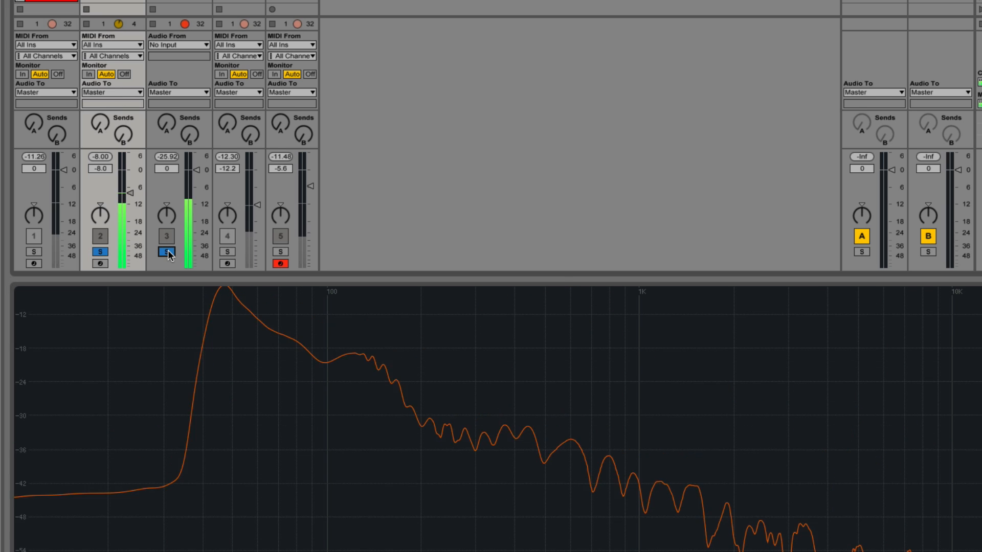
{"action": "left_click", "coordinate": [199, 220]}
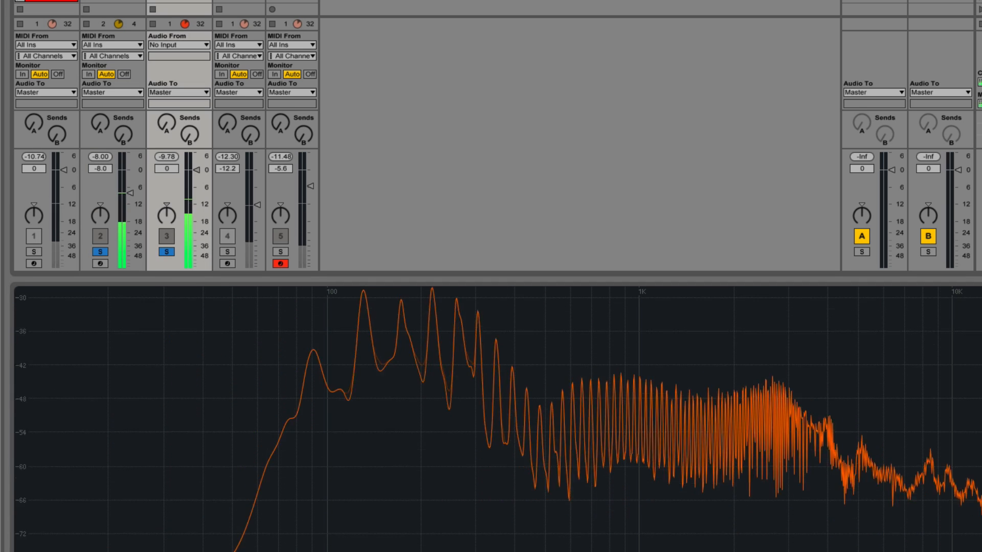
{"action": "key", "text": "space"}
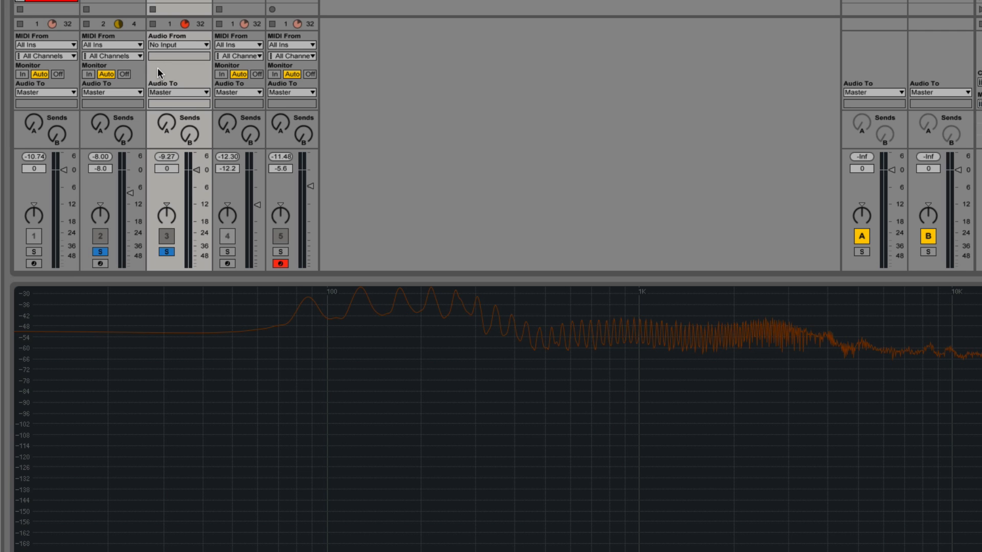
Step: Loop only the first beat of track 2's clip and shorten its first C3 note to end just before 1.1.3 during playback
{"action": "key", "text": "space"}
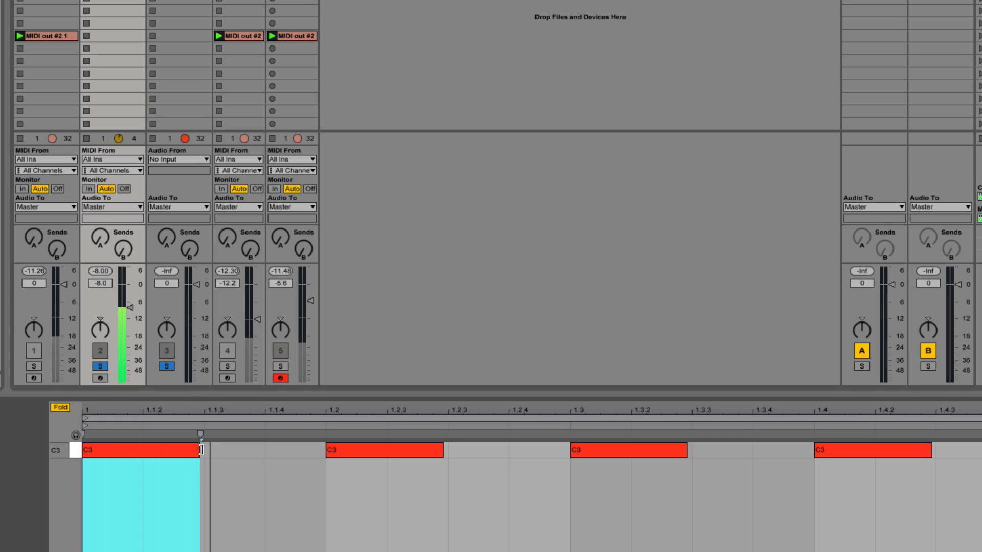
{"action": "left_click_drag", "start_coordinate": [200, 447], "coordinate": [229, 450]}
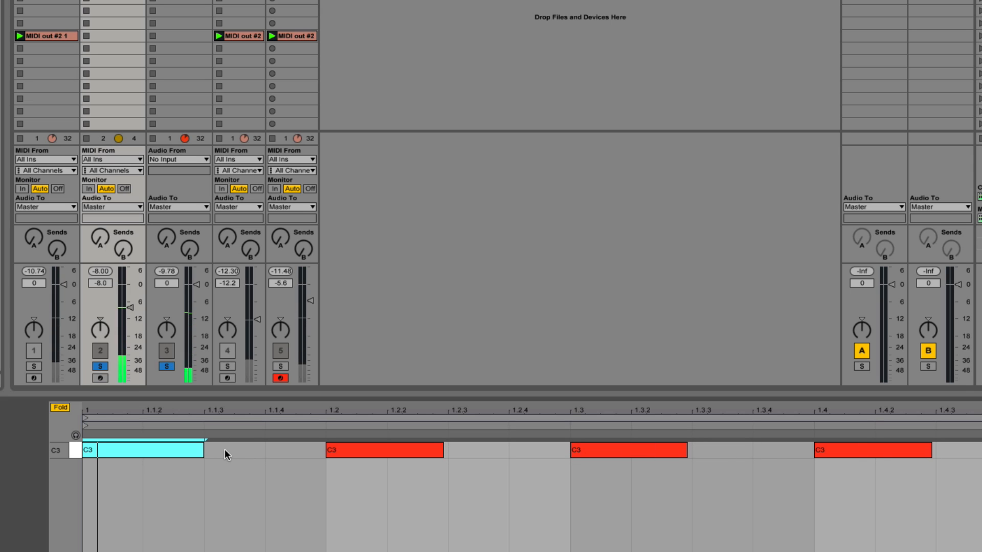
{"action": "left_click_drag", "start_coordinate": [981, 419], "coordinate": [327, 479]}
{"action": "mouse_move", "coordinate": [203, 450]}
{"action": "left_mouse_down"}
{"action": "mouse_move", "coordinate": [179, 450]}
{"action": "mouse_move", "coordinate": [295, 451]}
{"action": "mouse_move", "coordinate": [197, 453]}
{"action": "left_mouse_up"}
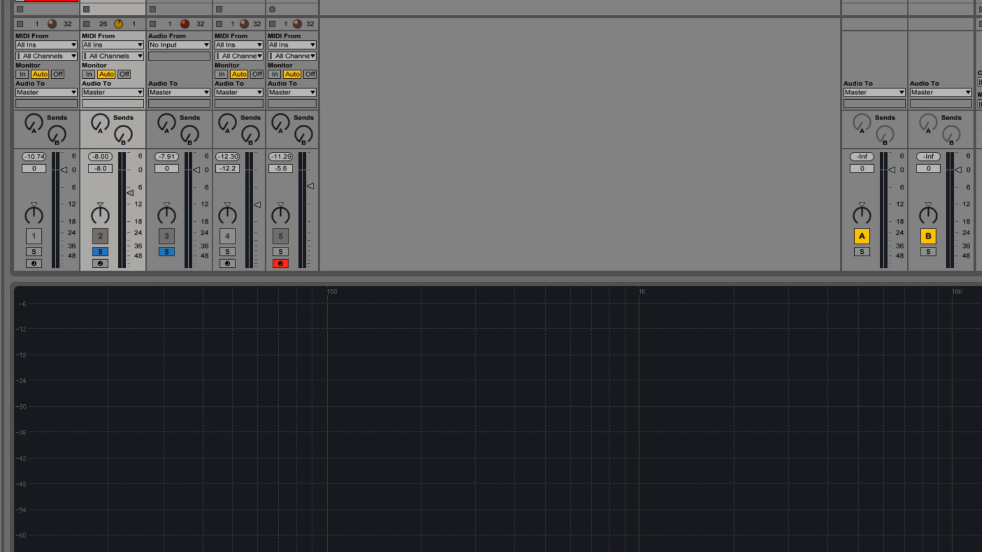
{"action": "key", "text": "space"}
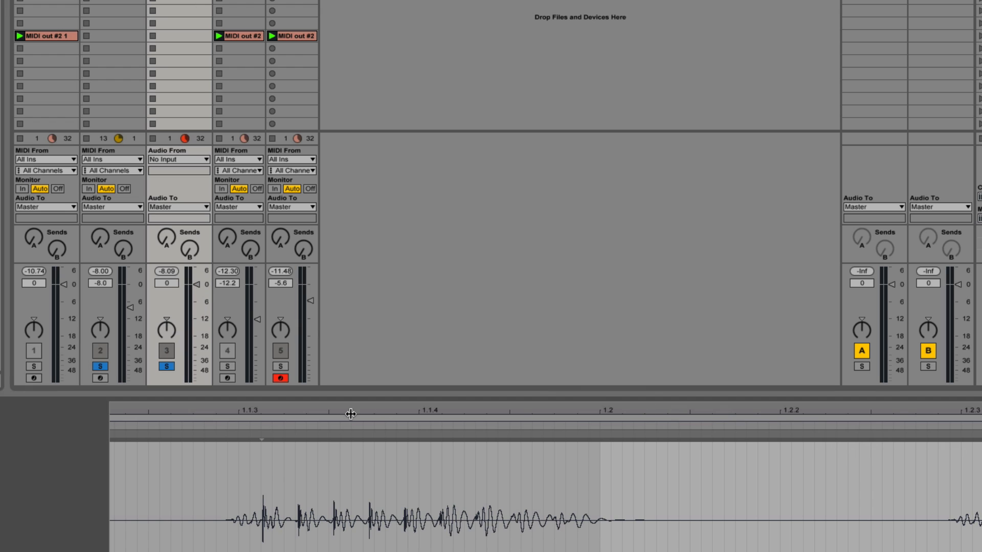
Step: Examine track 3's audio clip over several bars and then close up at its beginning
{"action": "left_click_drag", "start_coordinate": [333, 409], "coordinate": [333, 307]}
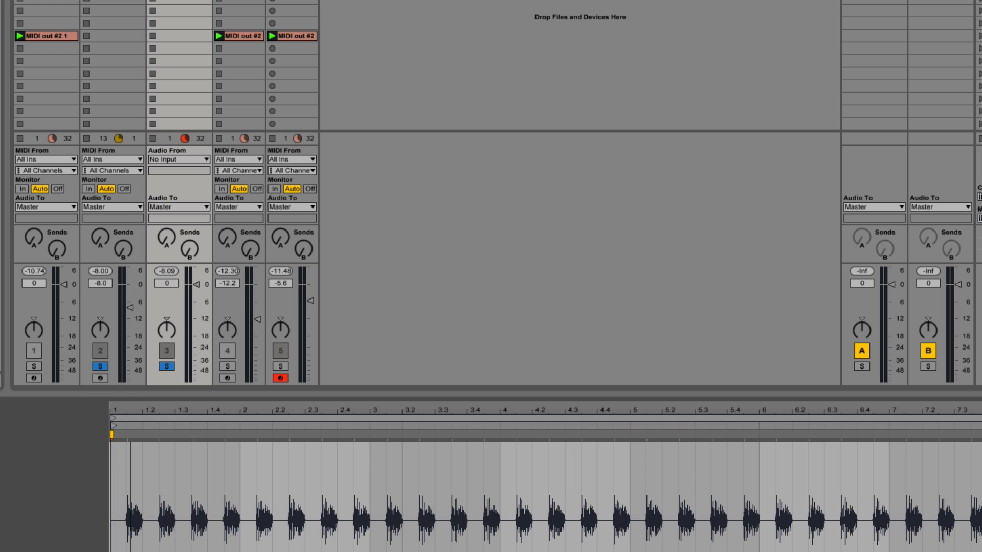
{"action": "left_click", "coordinate": [110, 463]}
{"action": "mouse_move", "coordinate": [123, 415]}
{"action": "left_mouse_down"}
{"action": "mouse_move", "coordinate": [128, 476]}
{"action": "mouse_move", "coordinate": [129, 418]}
{"action": "mouse_move", "coordinate": [124, 427]}
{"action": "left_mouse_up"}
{"action": "scroll", "coordinate": [129, 418], "scroll_direction": "left", "scroll_amount": 3}
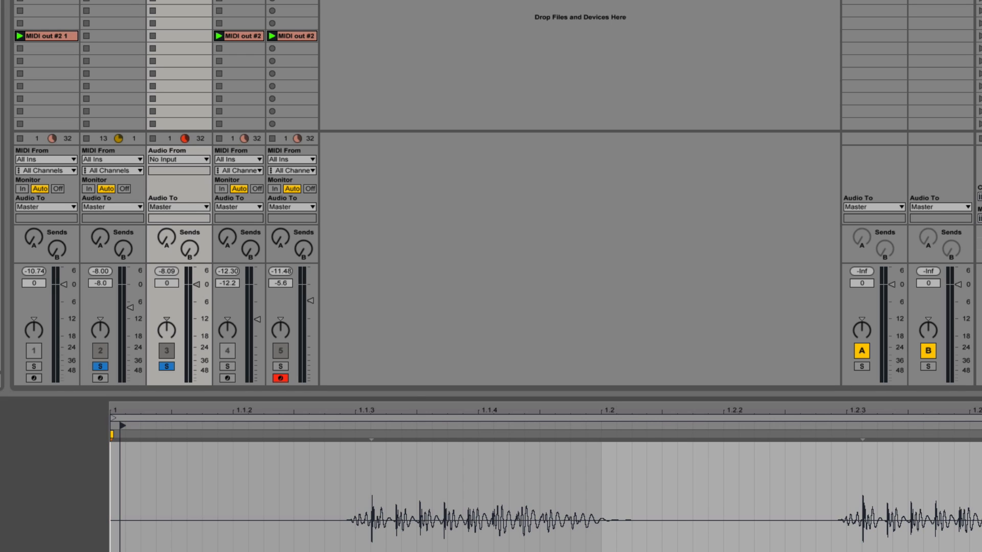
Step: Compare the frequency spectra of tracks 2 and 3, listening to track 3 soloed on its own and finishing with its solo off
{"action": "left_click", "coordinate": [112, 1]}
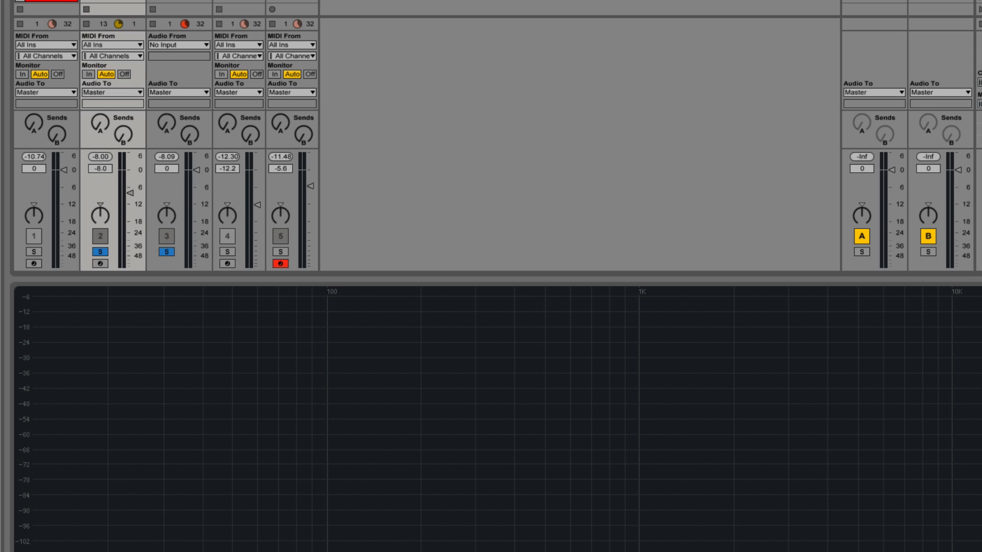
{"action": "left_click", "coordinate": [149, 260]}
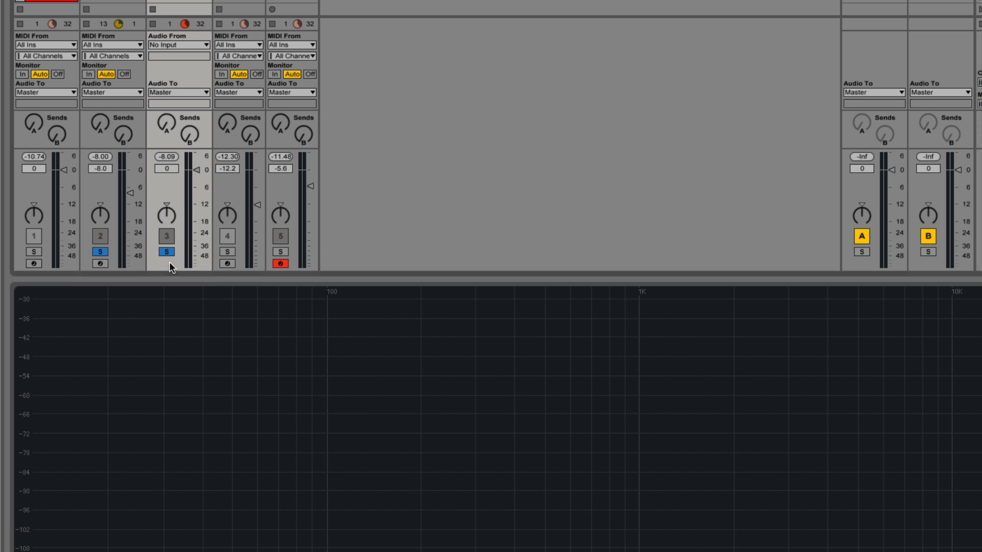
{"action": "left_click", "coordinate": [168, 252]}
{"action": "left_click", "coordinate": [167, 252]}
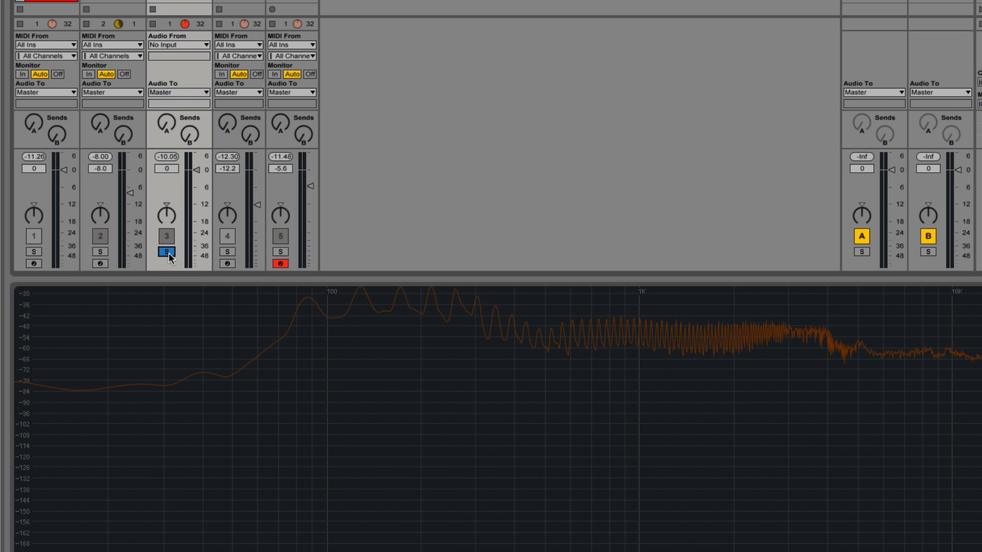
{"action": "left_click", "coordinate": [167, 253]}
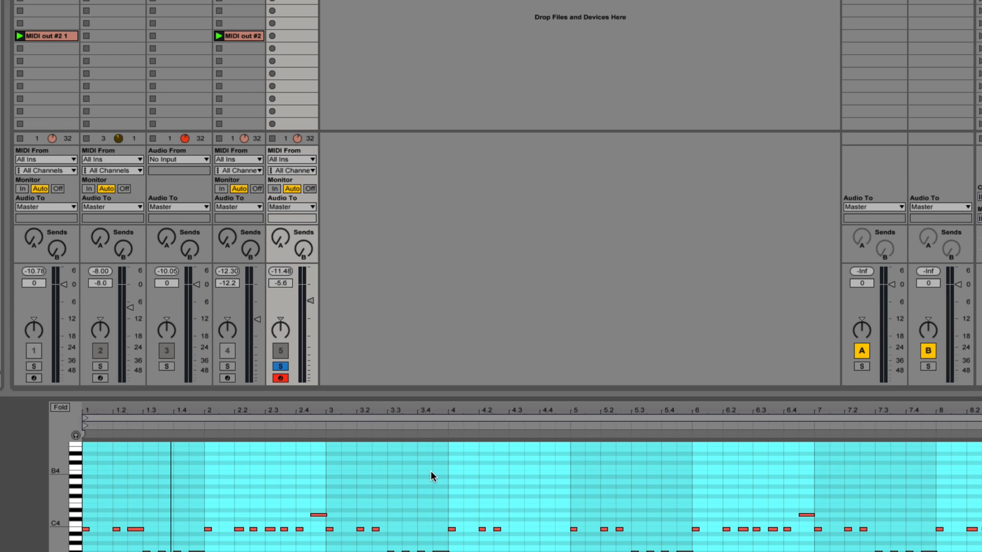
Step: Select the loop of track 5's MIDI clip, turn off the track's solo, and hide the clip detail view
{"action": "left_click", "coordinate": [95, 414]}
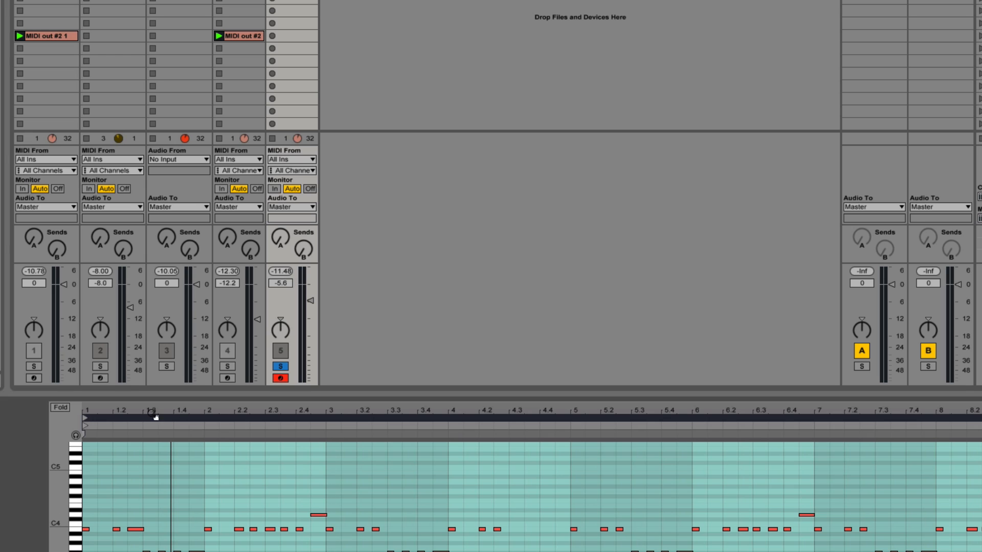
{"action": "mouse_move", "coordinate": [153, 414]}
{"action": "left_mouse_down"}
{"action": "mouse_move", "coordinate": [153, 460]}
{"action": "mouse_move", "coordinate": [152, 415]}
{"action": "left_mouse_up"}
{"action": "left_click", "coordinate": [282, 367]}
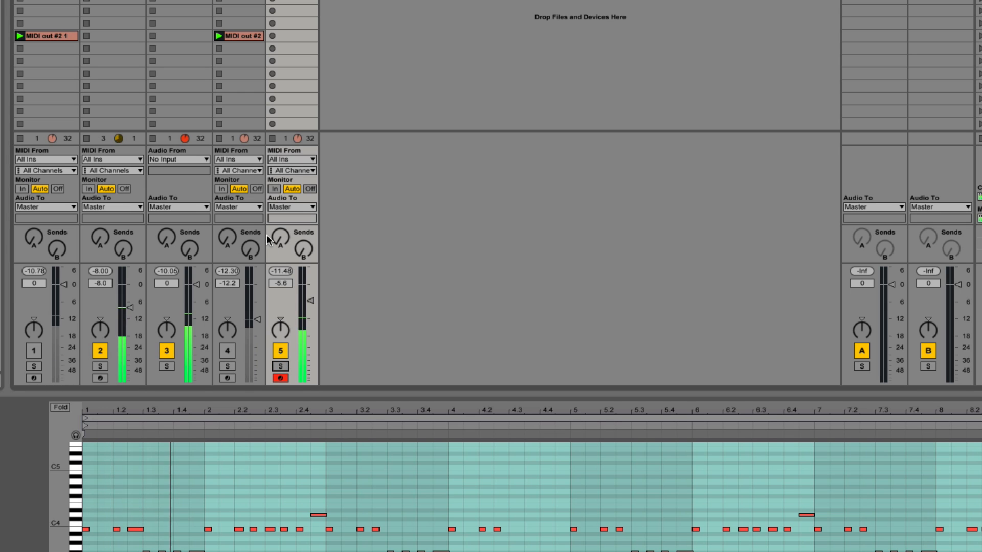
{"action": "key", "text": "space"}
{"action": "key", "text": "super+alt+l"}
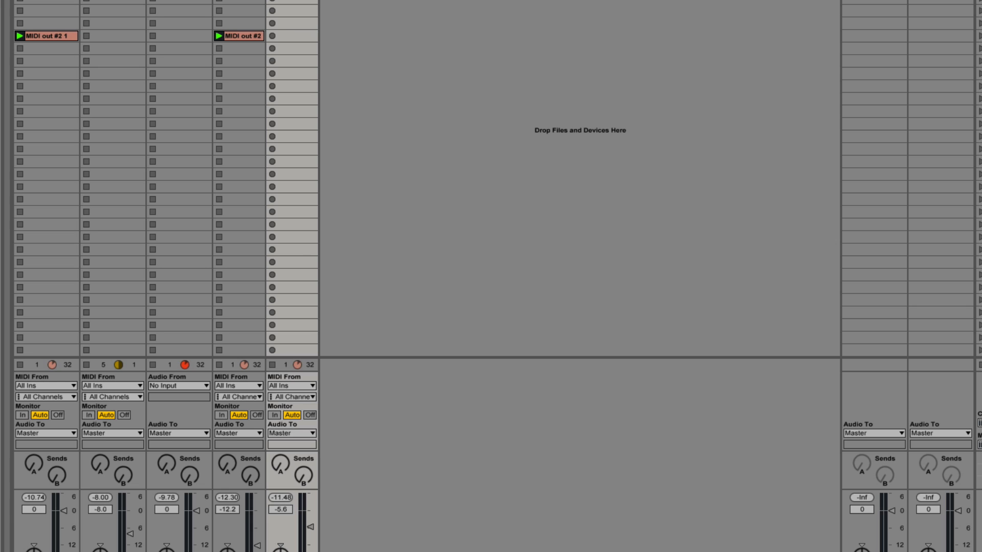
Step: Raise track 5's Send A to maximum and show the Reverb on return track A
{"action": "left_click", "coordinate": [280, 465]}
{"action": "left_click_drag", "start_coordinate": [280, 464], "coordinate": [277, 411]}
{"action": "left_click", "coordinate": [874, 2]}
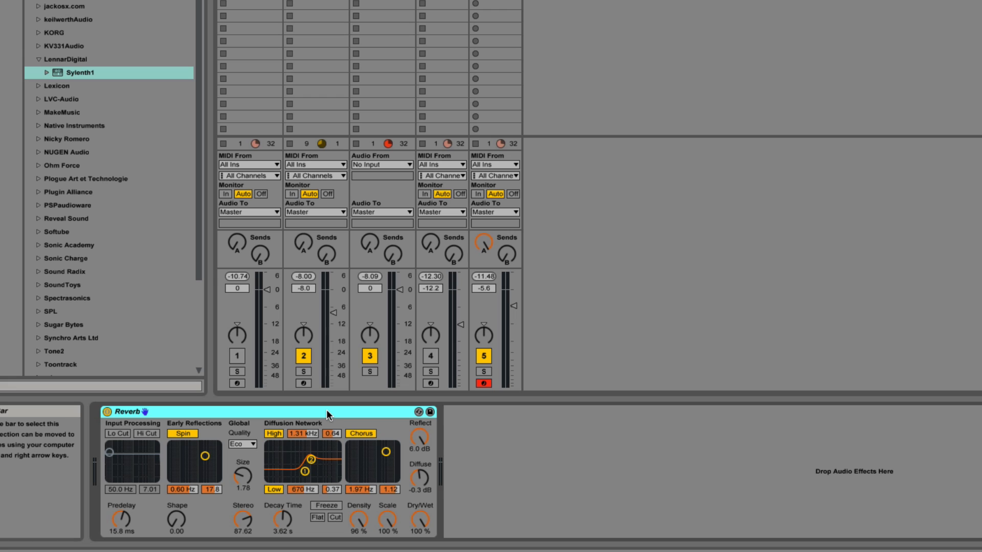
Step: Expand the Lexicon plug-in folder in place of LennarDigital, and enable the Reverb's Lo Cut at 18.0 kHz
{"action": "left_click", "coordinate": [40, 72]}
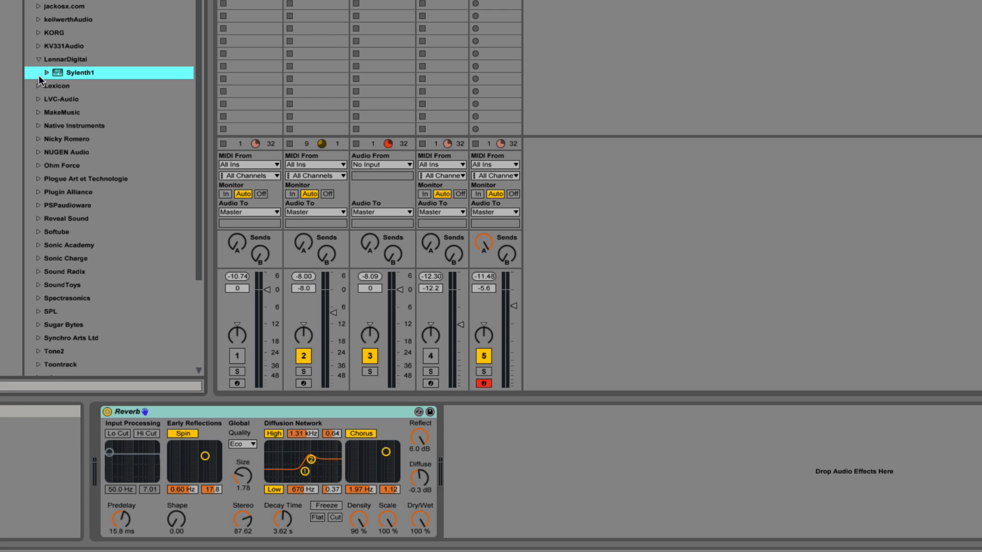
{"action": "left_click", "coordinate": [38, 60]}
{"action": "left_click", "coordinate": [38, 72]}
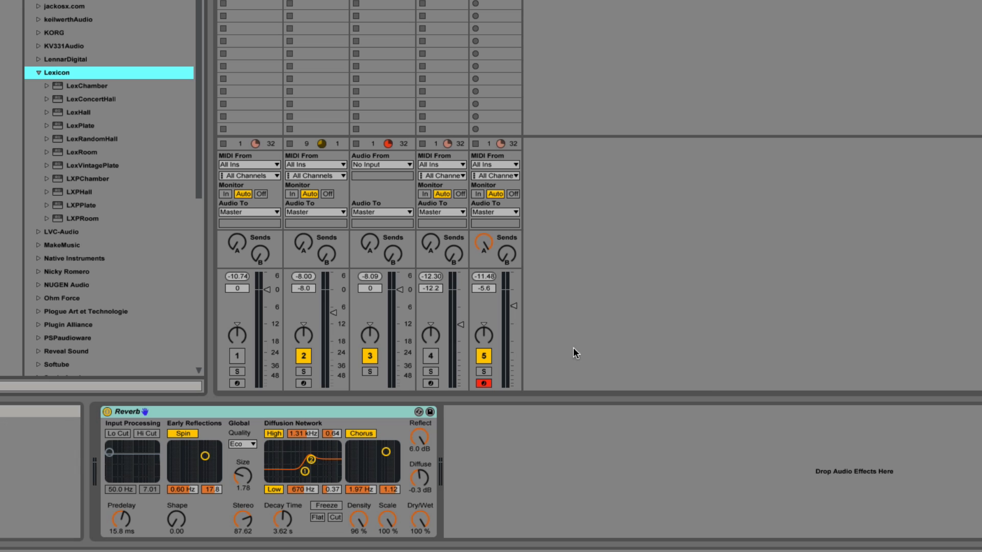
{"action": "left_click", "coordinate": [120, 433]}
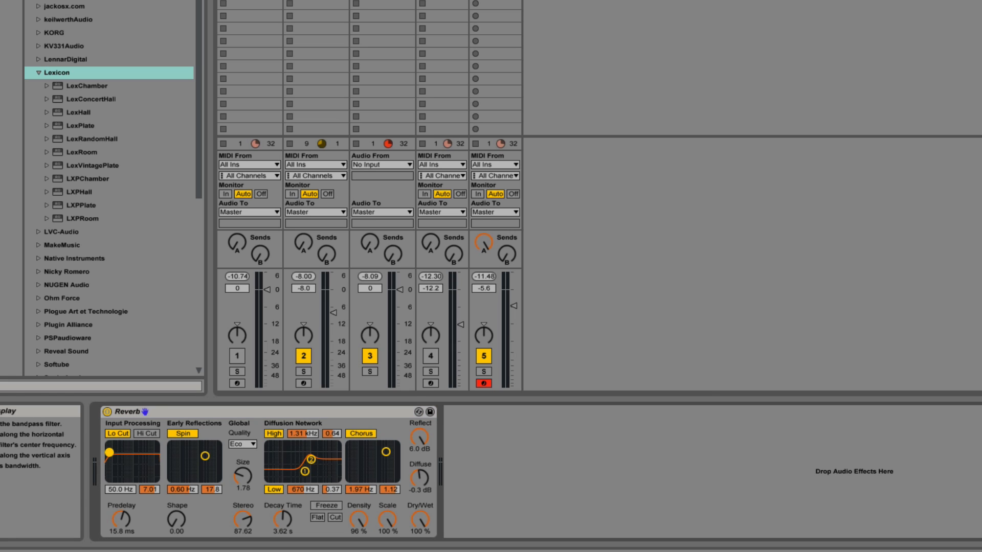
{"action": "left_click_drag", "start_coordinate": [109, 452], "coordinate": [156, 451]}
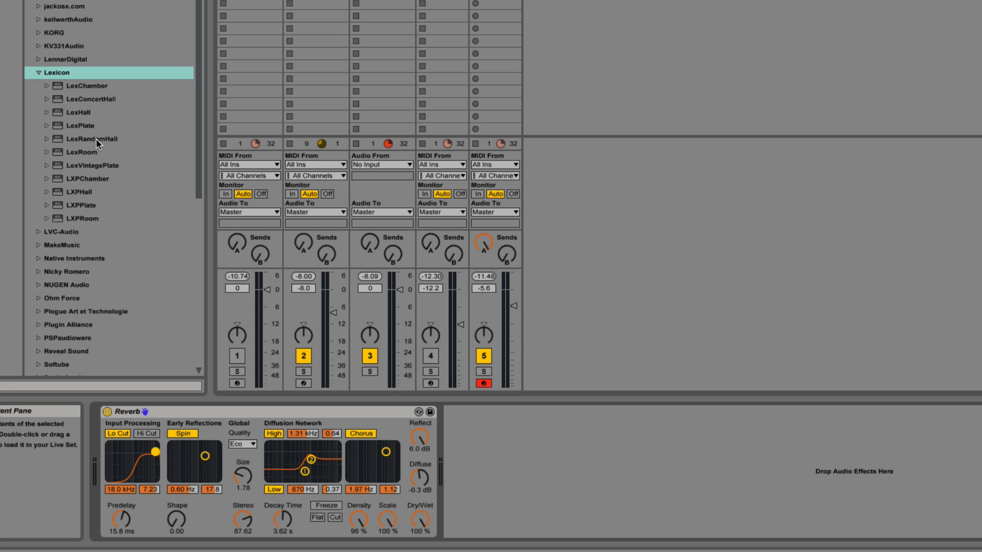
Step: Load Lexicon's LexRoom on return track B and route track 5 to it with Send B at maximum instead of Send A
{"action": "left_click", "coordinate": [48, 152]}
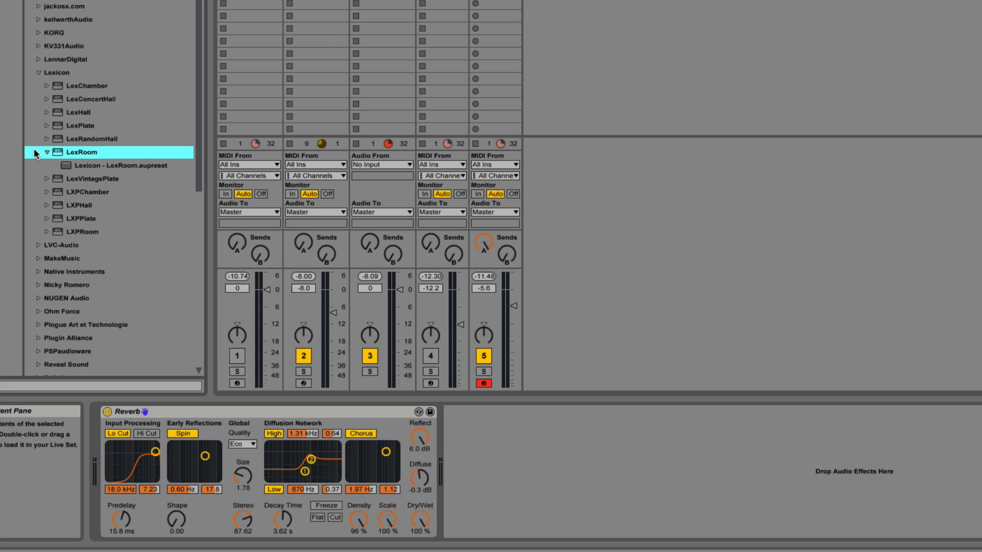
{"action": "left_click", "coordinate": [48, 152]}
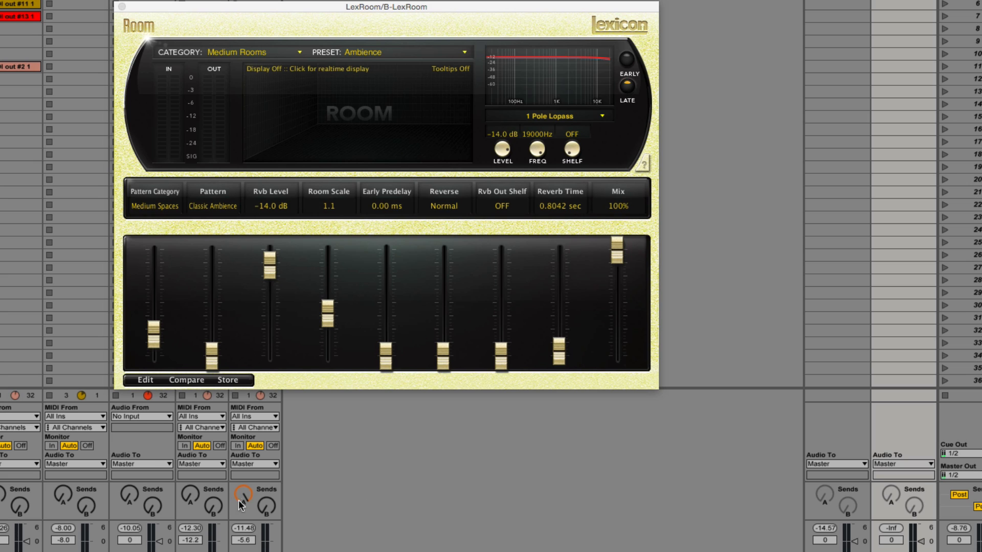
{"action": "left_click_drag", "start_coordinate": [242, 500], "coordinate": [270, 455]}
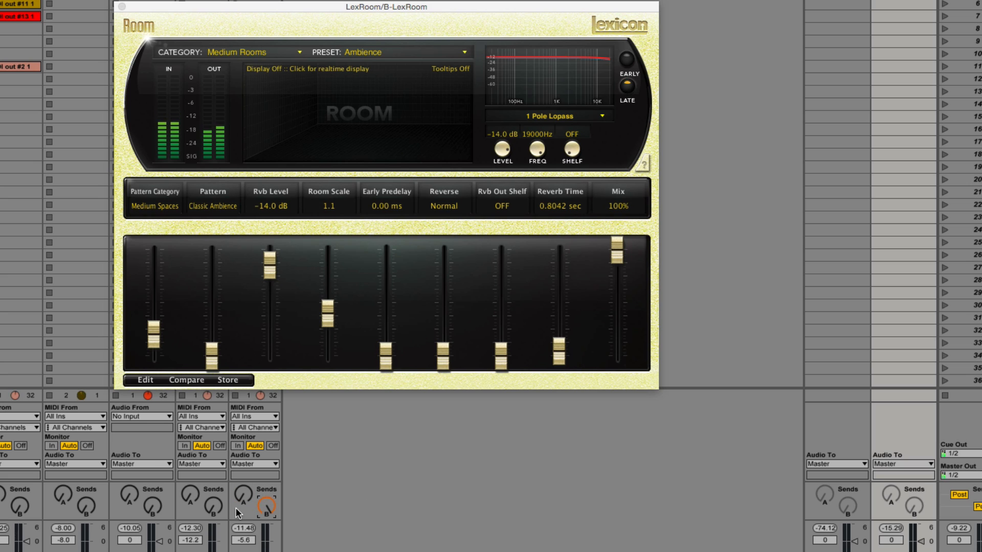
Step: Try LexRoom's Early Predelay at its maximum, followed by a shorter setting of about 355 ms
{"action": "left_click_drag", "start_coordinate": [386, 360], "coordinate": [385, 215]}
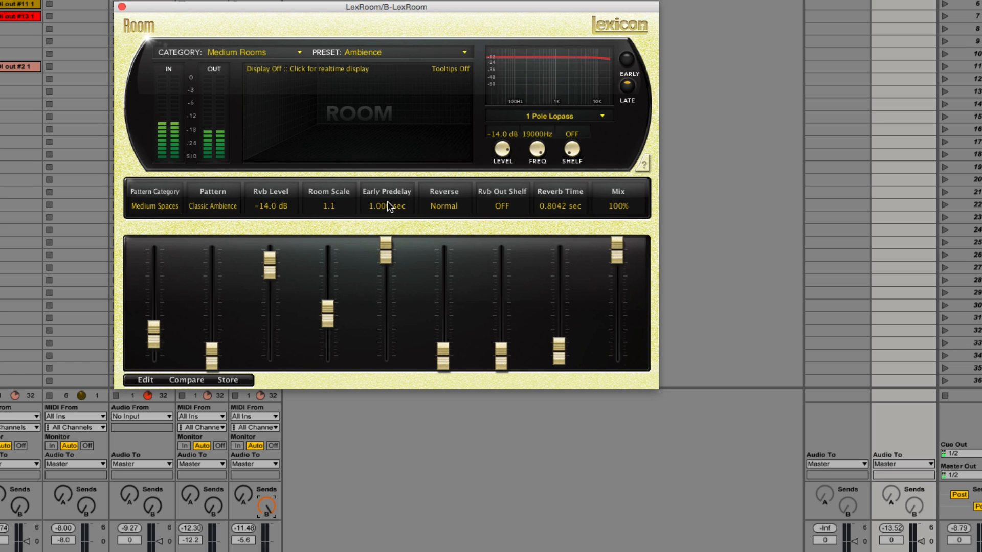
{"action": "left_click_drag", "start_coordinate": [393, 257], "coordinate": [385, 318]}
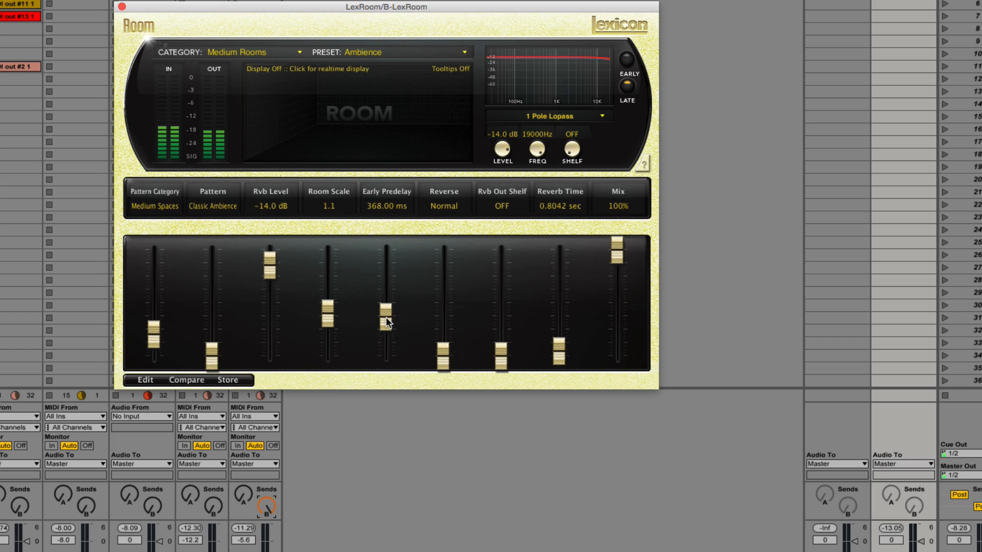
Step: Load LexRoom's Small Live Room 2 preset from Small Rooms, with Early Predelay at 375 ms and Reverb Time at 0.4842 sec
{"action": "left_click", "coordinate": [373, 55]}
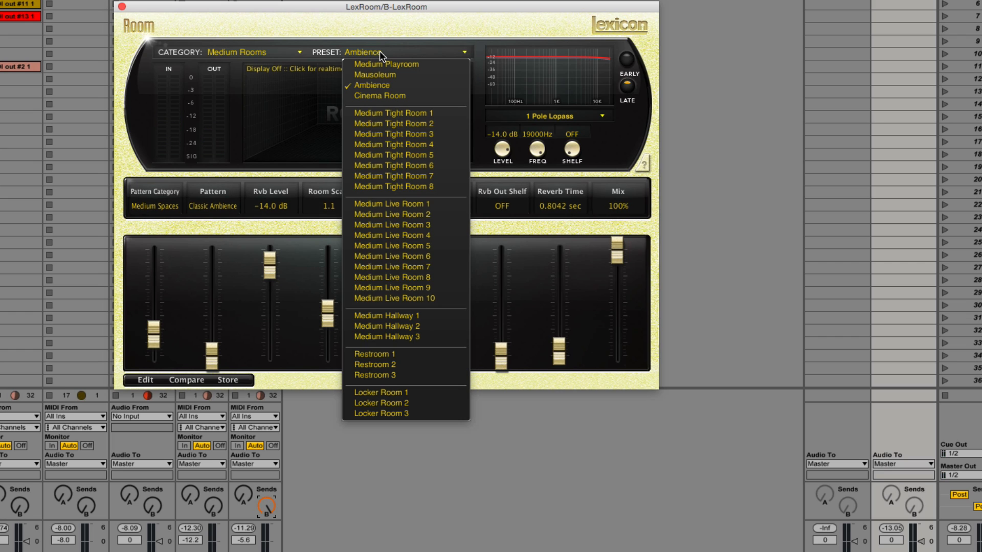
{"action": "left_click", "coordinate": [298, 50]}
{"action": "left_click", "coordinate": [252, 63]}
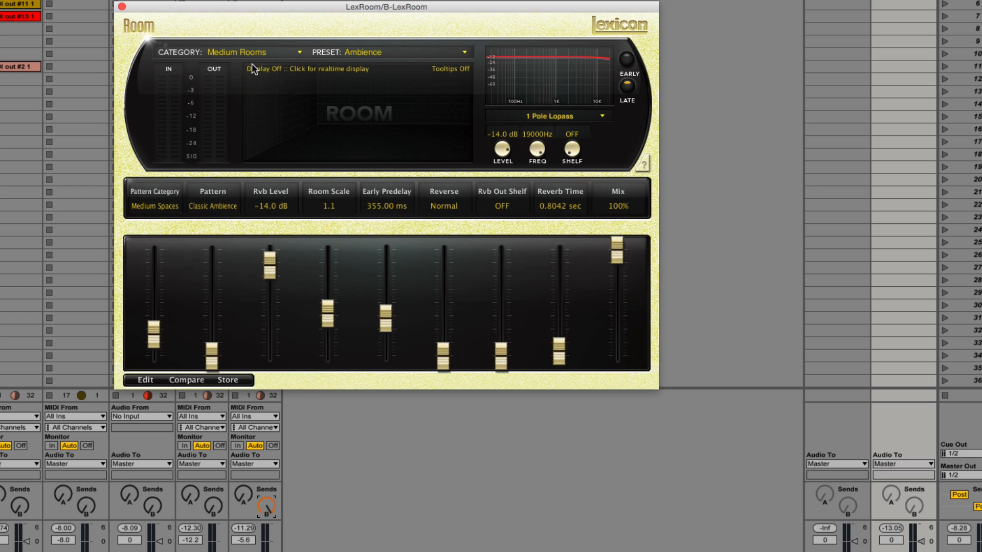
{"action": "left_click", "coordinate": [409, 53]}
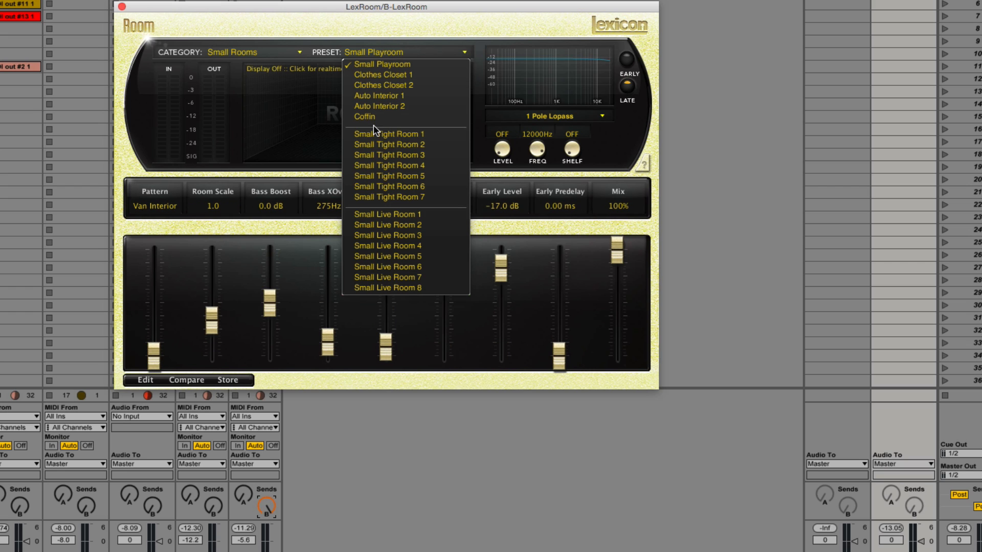
{"action": "left_click", "coordinate": [391, 226]}
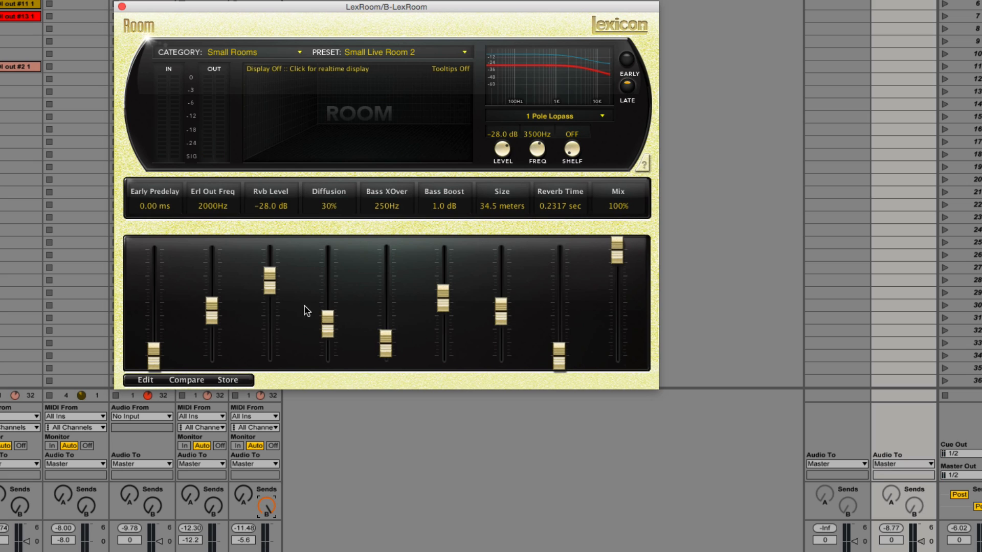
{"action": "left_click_drag", "start_coordinate": [150, 357], "coordinate": [149, 319]}
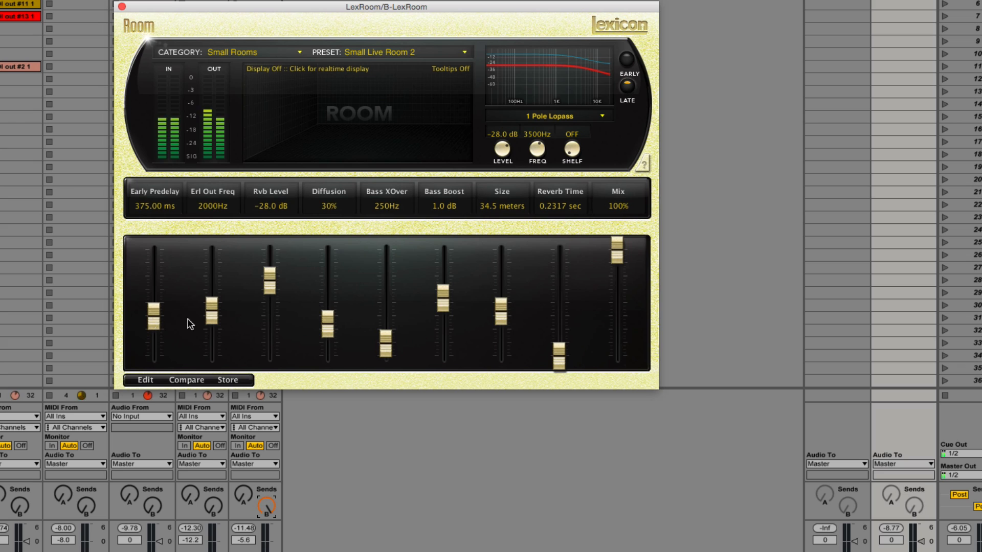
{"action": "left_click_drag", "start_coordinate": [559, 356], "coordinate": [559, 352]}
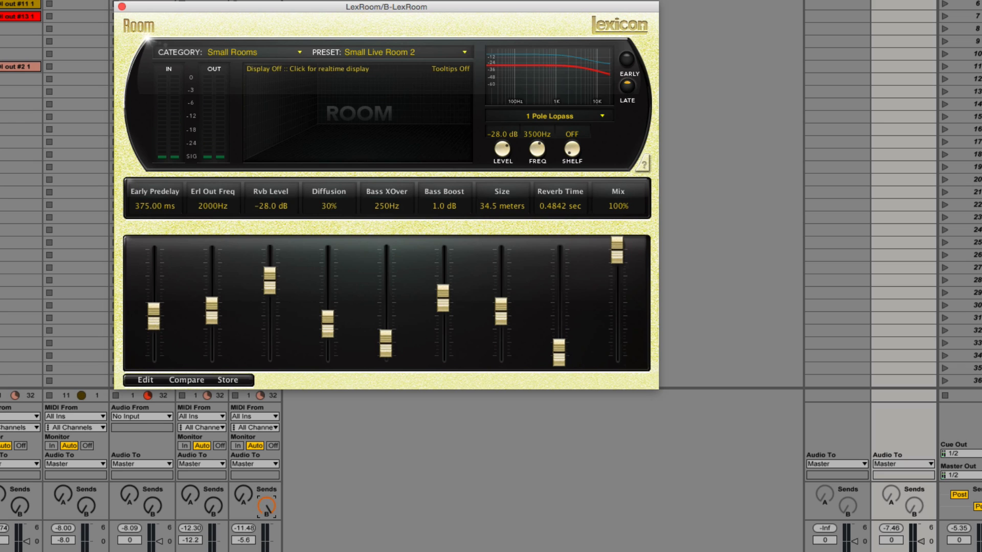
Step: Raise track 5's Send A and add EQ Eight to return track A with band 1 at 173 Hz and -14.0 dB
{"action": "left_click", "coordinate": [239, 498]}
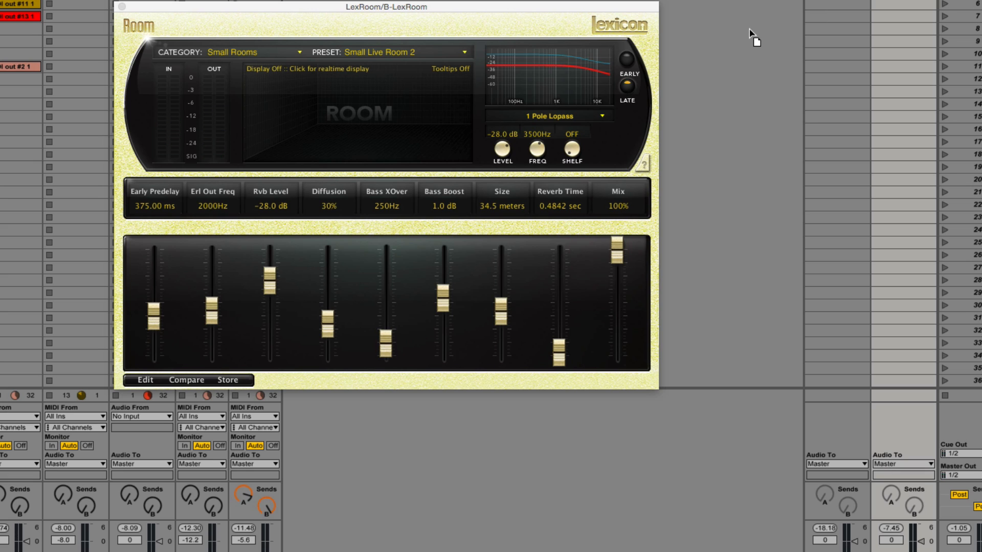
{"action": "left_click", "coordinate": [837, 2]}
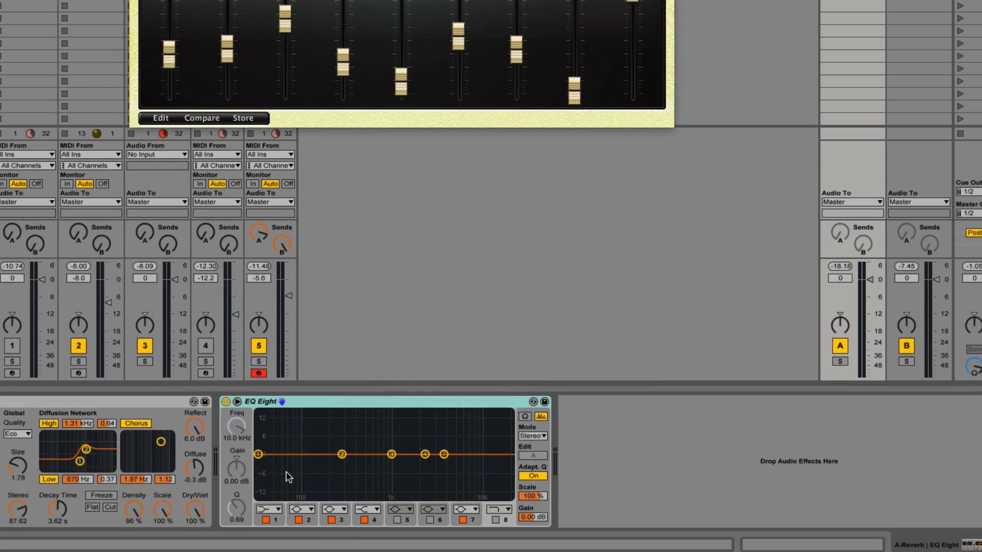
{"action": "left_click_drag", "start_coordinate": [259, 455], "coordinate": [297, 478]}
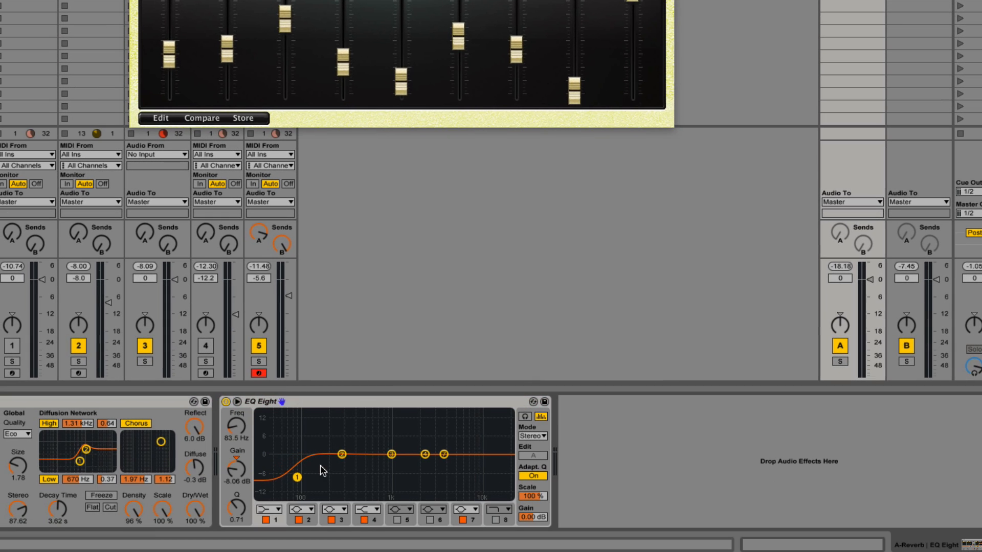
{"action": "left_click_drag", "start_coordinate": [342, 454], "coordinate": [325, 494]}
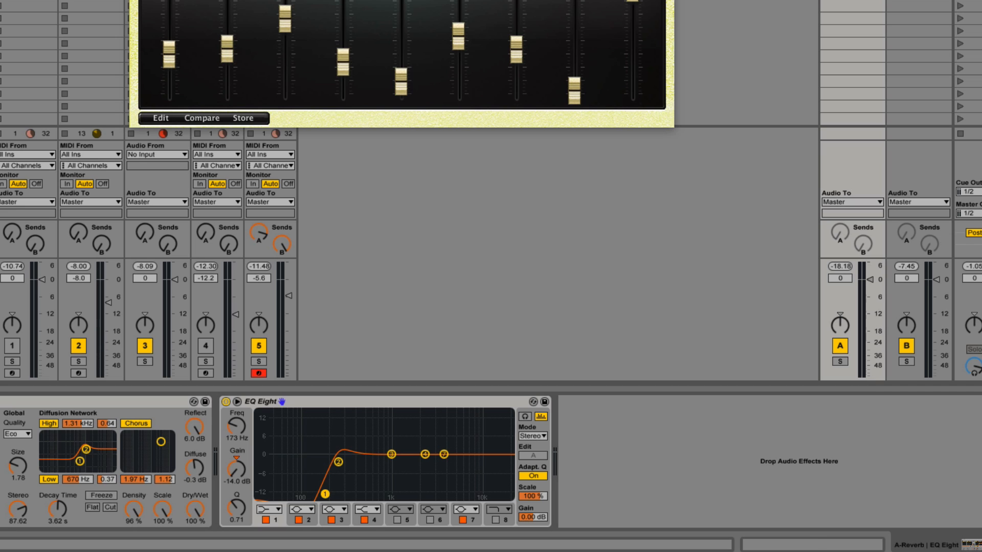
Step: Add EQ Eight to return track B with band 1 at 457 Hz and -12.8 dB, and slightly lower both of track 5's sends
{"action": "left_click_drag", "start_coordinate": [918, 0], "coordinate": [379, 415]}
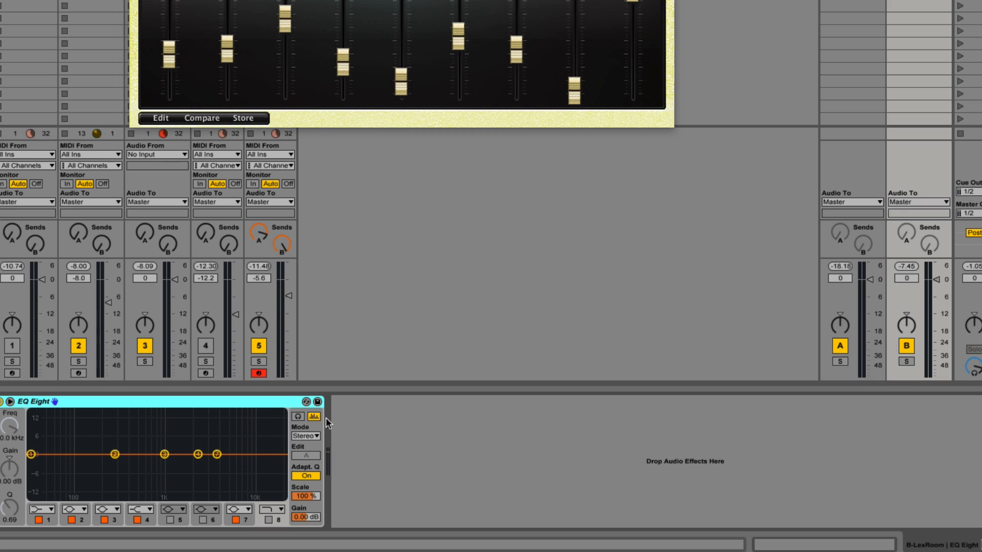
{"action": "left_click", "coordinate": [46, 512]}
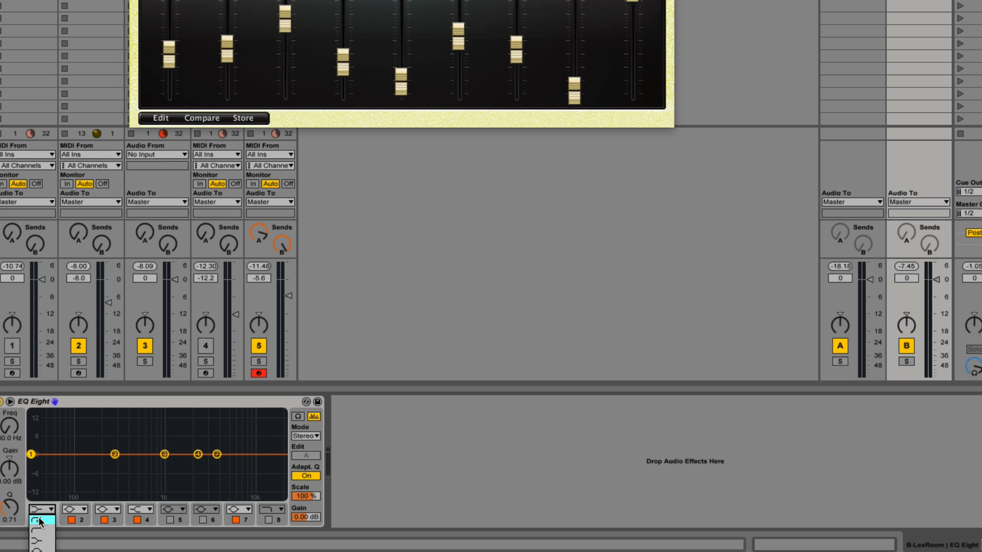
{"action": "left_click", "coordinate": [40, 519]}
{"action": "left_click_drag", "start_coordinate": [30, 454], "coordinate": [134, 490]}
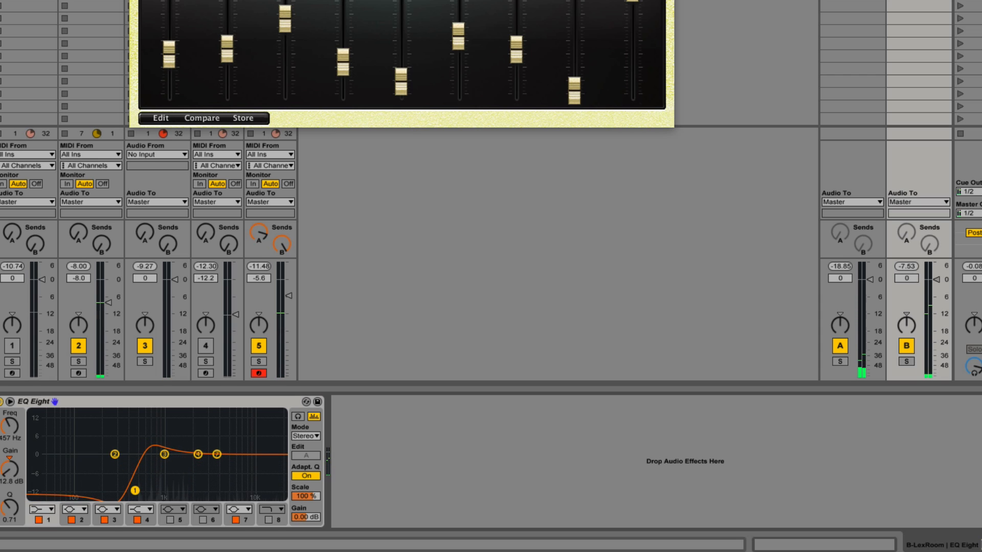
{"action": "left_click_drag", "start_coordinate": [282, 245], "coordinate": [281, 264]}
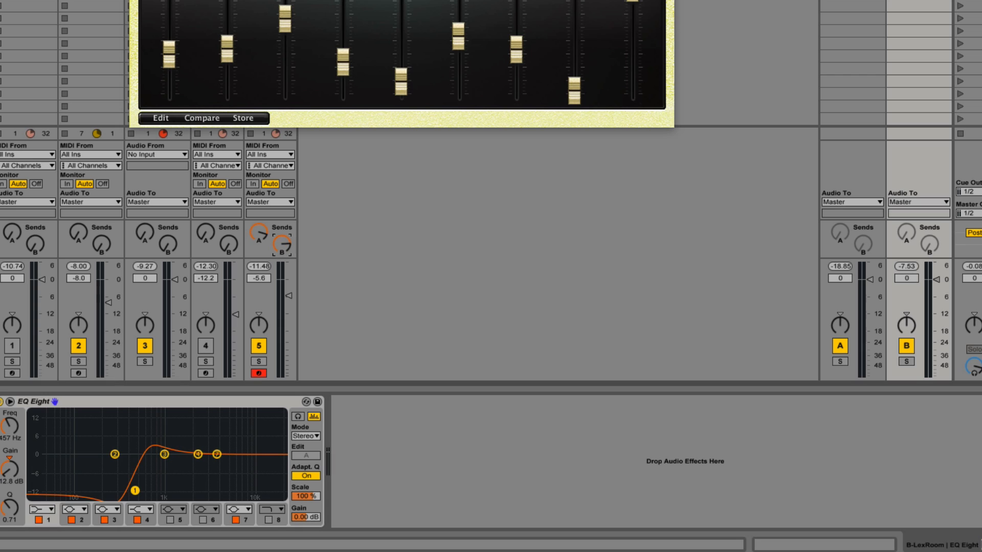
{"action": "left_click_drag", "start_coordinate": [260, 234], "coordinate": [259, 247]}
Step: Add a Compressor after return track B's EQ Eight, sidechained from Kick Post FX with the sidechain EQ enabled
{"action": "key", "text": "Return"}
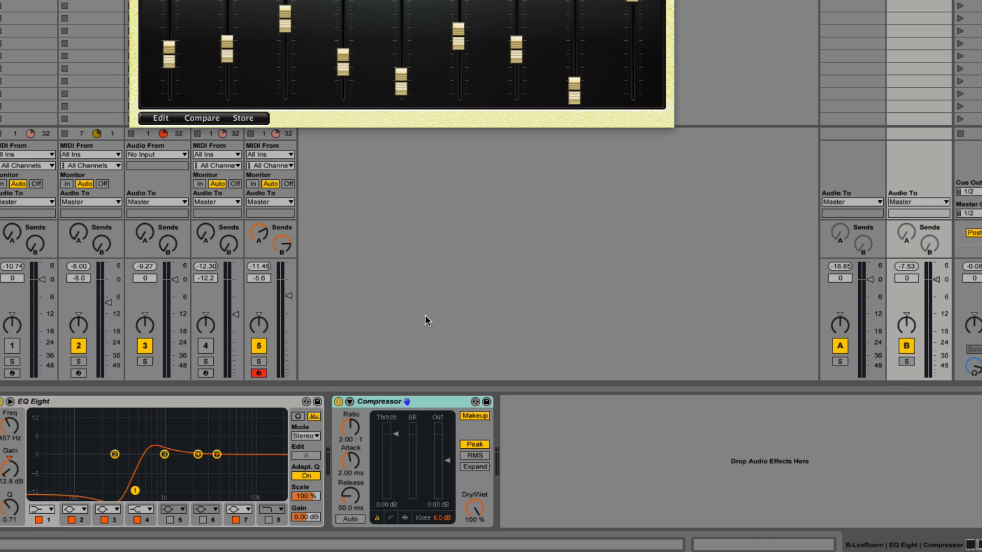
{"action": "left_click", "coordinate": [352, 401]}
{"action": "left_click", "coordinate": [358, 435]}
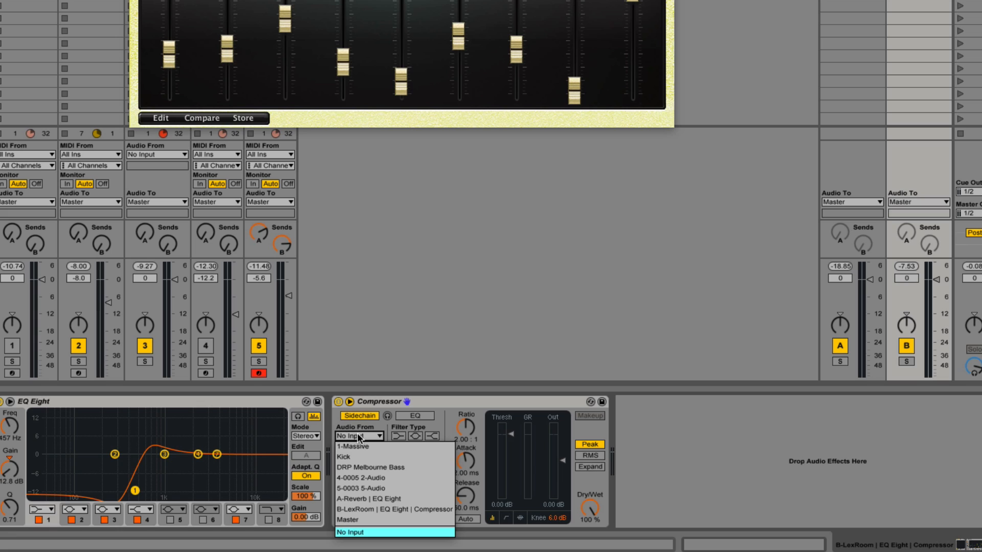
{"action": "left_click", "coordinate": [360, 457]}
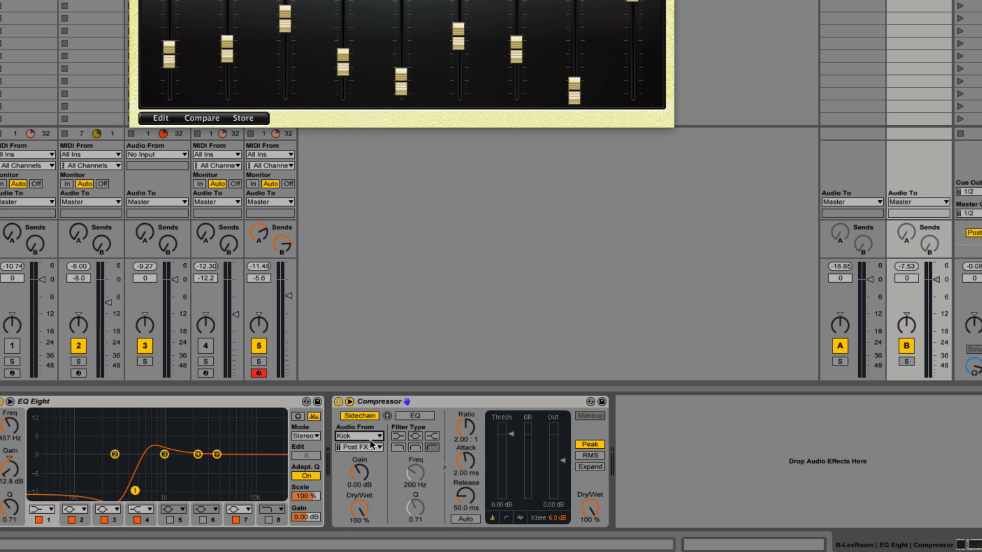
{"action": "left_click", "coordinate": [371, 445]}
{"action": "left_click", "coordinate": [358, 457]}
{"action": "left_click", "coordinate": [428, 416]}
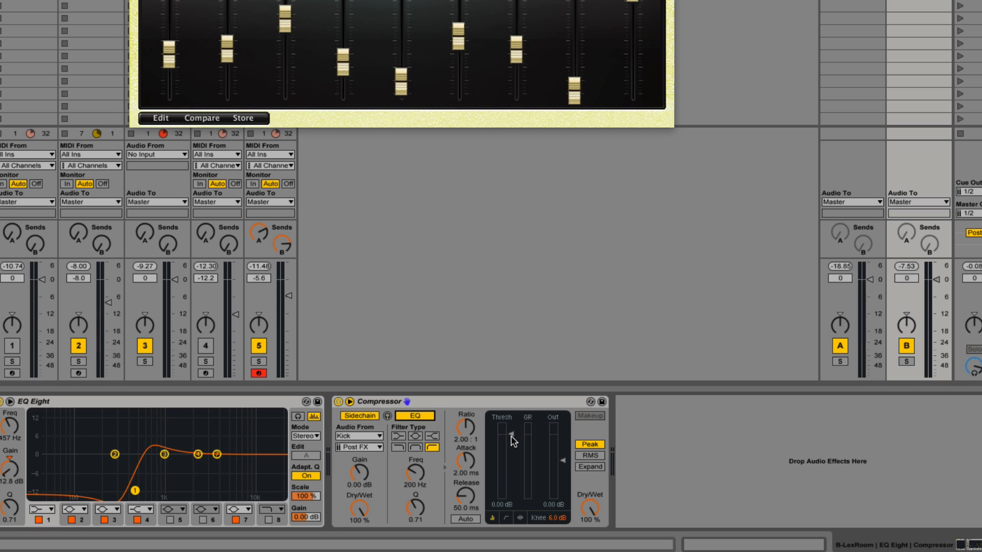
Step: Set the Compressor's threshold to -25.5 dB, ratio to inf : 1, release to 146 ms and sidechain EQ frequency to 2.30 kHz
{"action": "left_click_drag", "start_coordinate": [510, 435], "coordinate": [511, 477]}
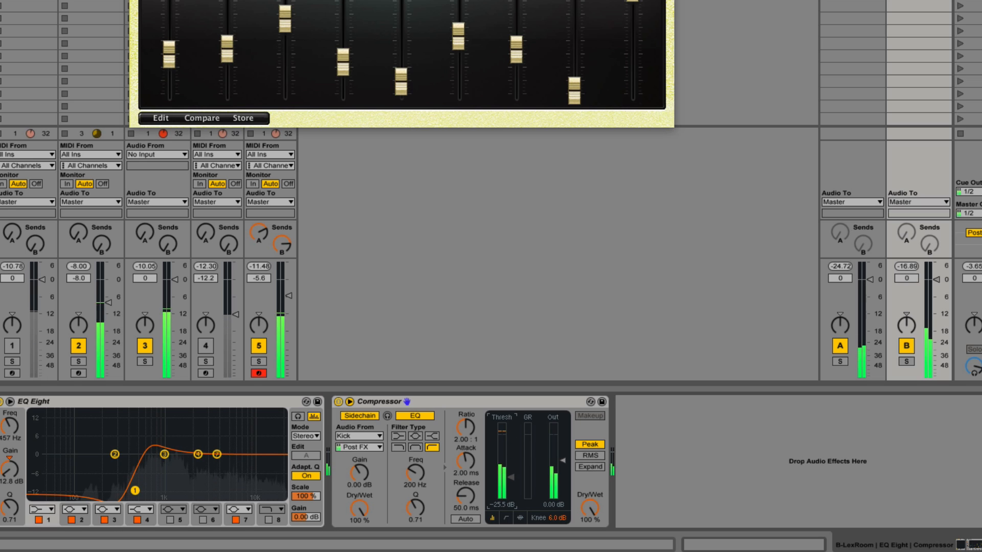
{"action": "left_click_drag", "start_coordinate": [415, 472], "coordinate": [415, 436]}
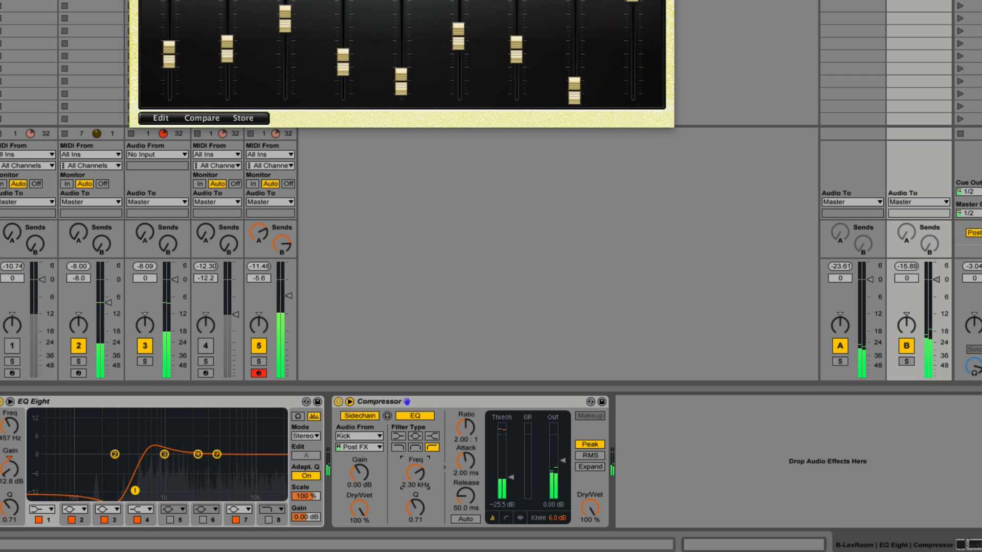
{"action": "left_click_drag", "start_coordinate": [466, 496], "coordinate": [466, 531]}
{"action": "left_click_drag", "start_coordinate": [466, 428], "coordinate": [466, 378]}
{"action": "left_click_drag", "start_coordinate": [470, 546], "coordinate": [467, 504]}
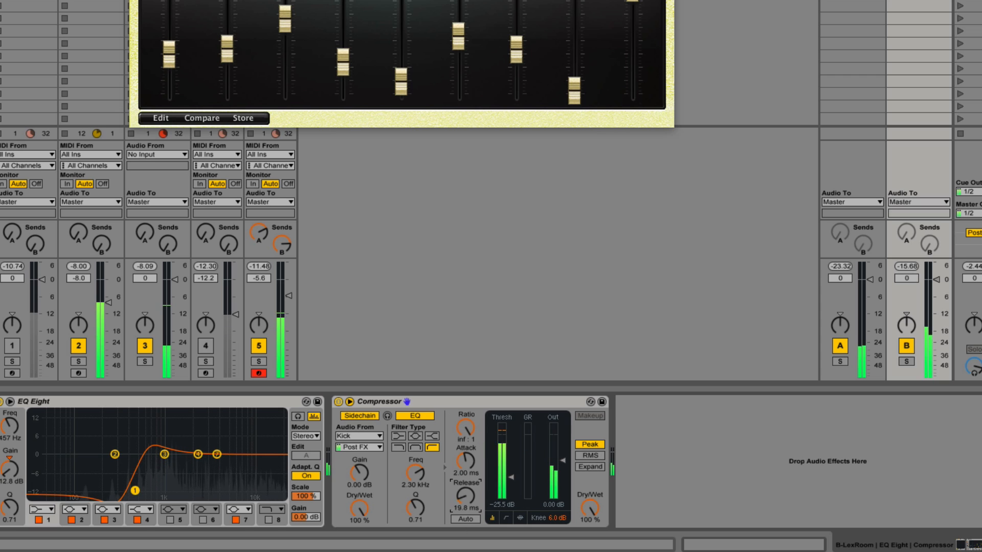
Step: Copy return track B's sidechain Compressor to the end of the device chains on return track A and track 5
{"action": "left_click", "coordinate": [509, 401]}
{"action": "key", "text": "Delete"}
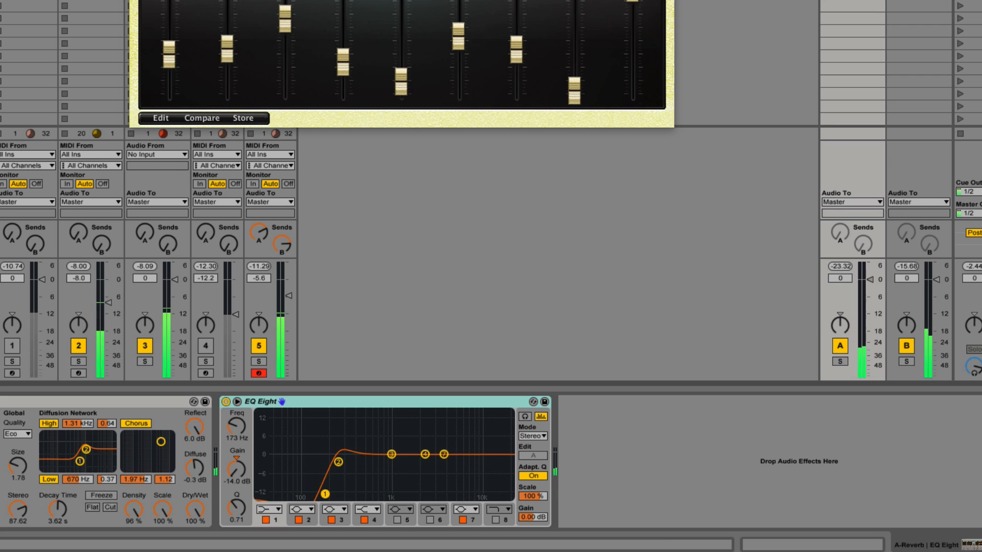
{"action": "key", "text": "super+z"}
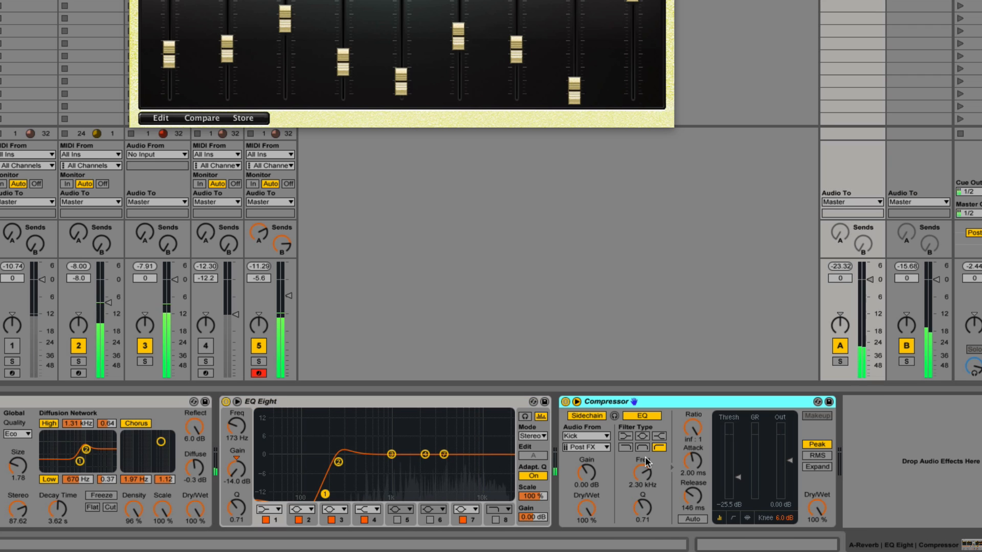
{"action": "left_click", "coordinate": [269, 307]}
{"action": "left_click_drag", "start_coordinate": [363, 412], "coordinate": [356, 465]}
Step: Set track 5's Compressor to -25.5 dB threshold, 0.01 ms attack, 17.5 ms release and 7.52 kHz sidechain EQ frequency, and start playback
{"action": "left_click_drag", "start_coordinate": [473, 475], "coordinate": [473, 466]}
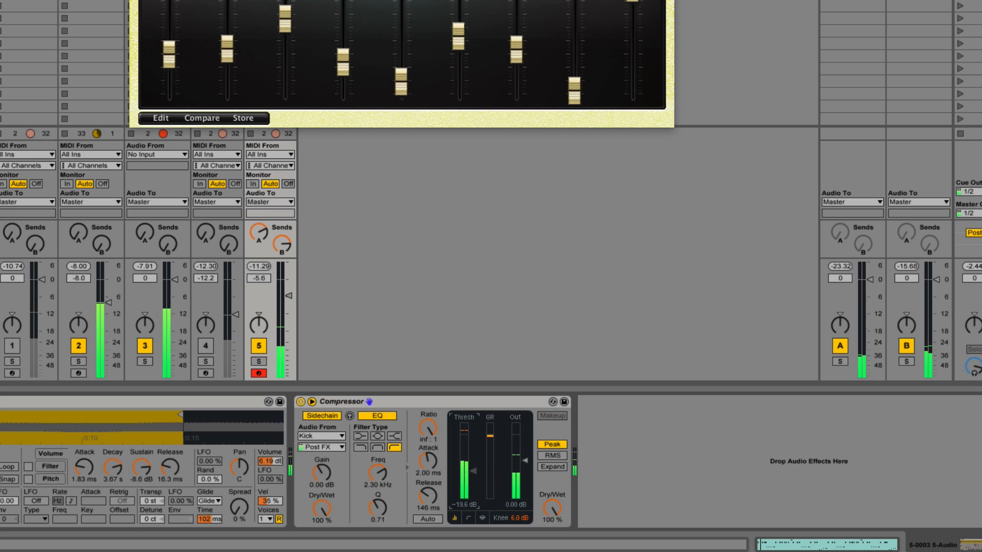
{"action": "left_click_drag", "start_coordinate": [426, 498], "coordinate": [426, 529]}
{"action": "left_click_drag", "start_coordinate": [379, 473], "coordinate": [379, 453]}
{"action": "mouse_move", "coordinate": [473, 466]}
{"action": "left_mouse_down"}
{"action": "mouse_move", "coordinate": [473, 490]}
{"action": "mouse_move", "coordinate": [473, 477]}
{"action": "left_mouse_up"}
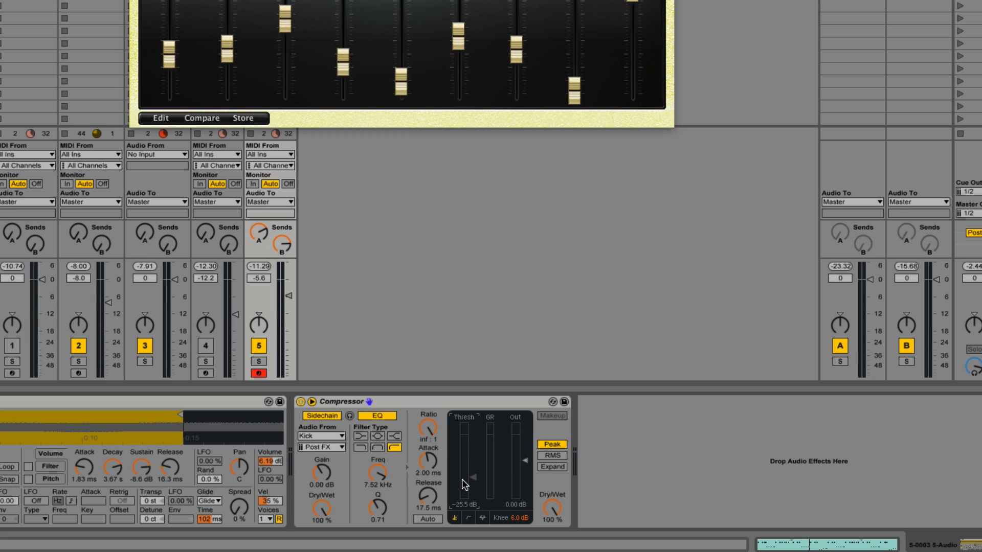
{"action": "left_click_drag", "start_coordinate": [428, 460], "coordinate": [428, 486]}
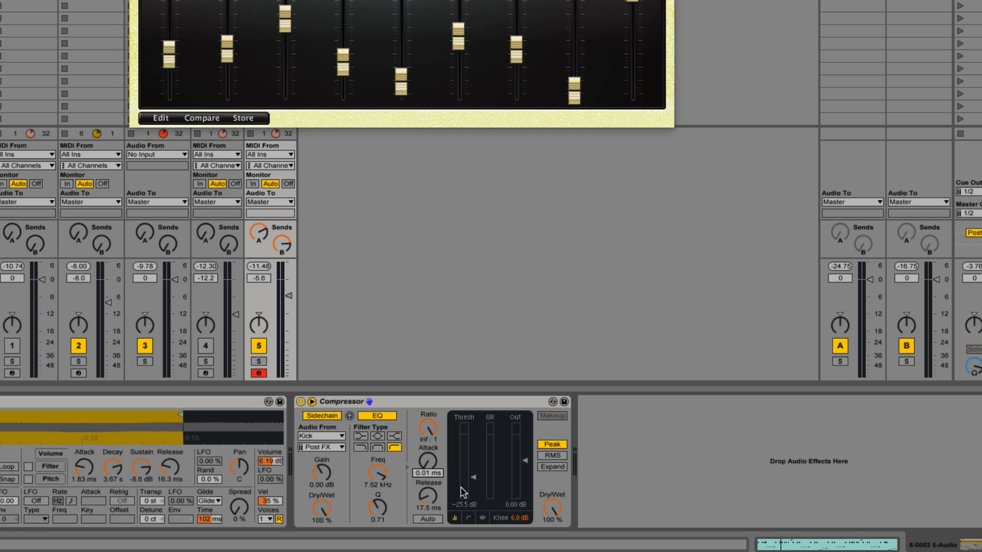
{"action": "key", "text": "space"}
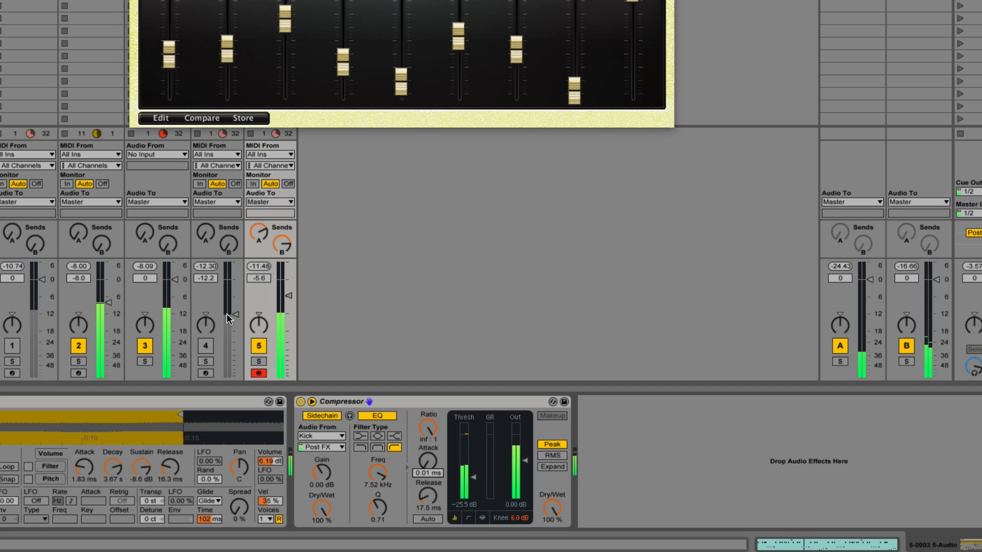
Step: Activate track 4, lower its volume to -16.8 dB, and raise its Send A and Send B
{"action": "left_click", "coordinate": [208, 341]}
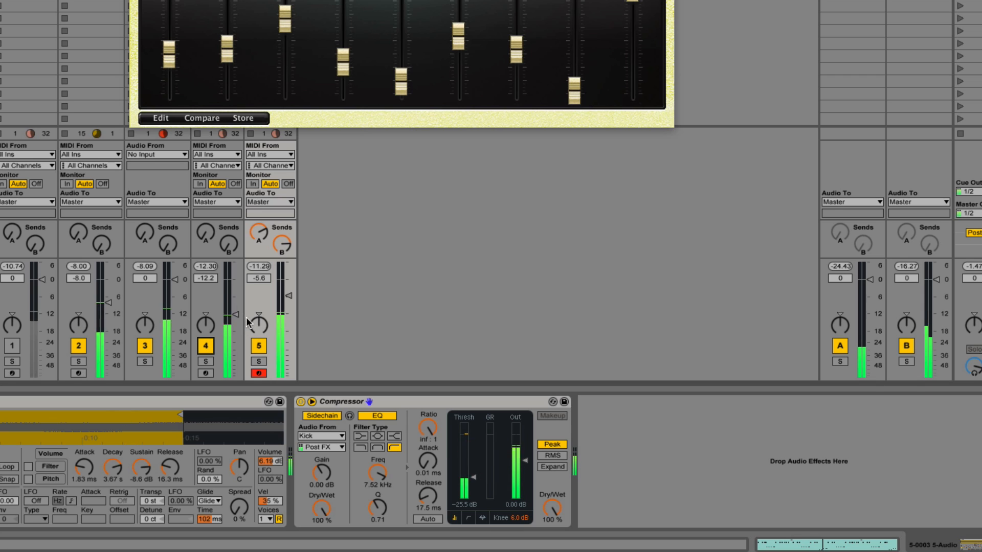
{"action": "left_click_drag", "start_coordinate": [209, 235], "coordinate": [209, 174]}
{"action": "left_click_drag", "start_coordinate": [236, 314], "coordinate": [235, 328]}
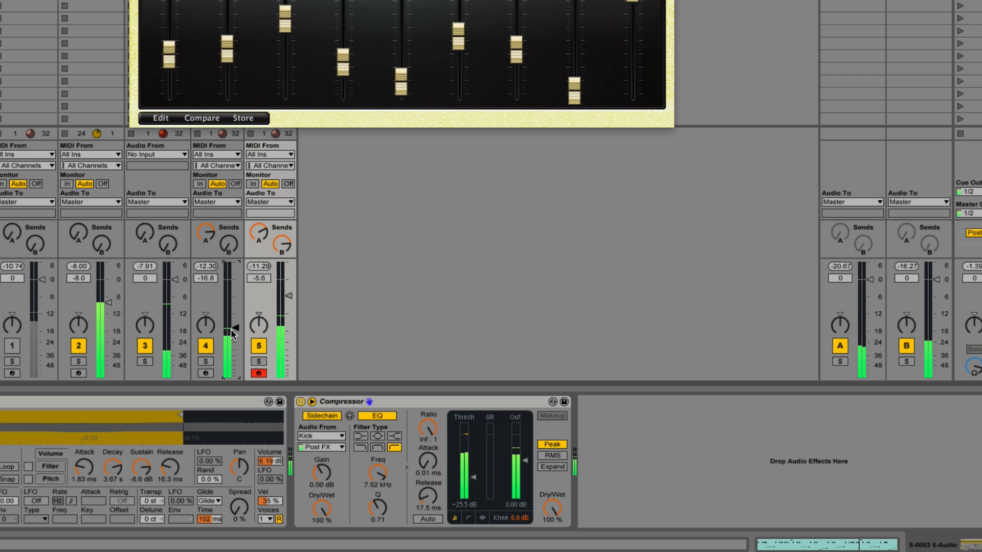
{"action": "left_click_drag", "start_coordinate": [228, 244], "coordinate": [228, 183]}
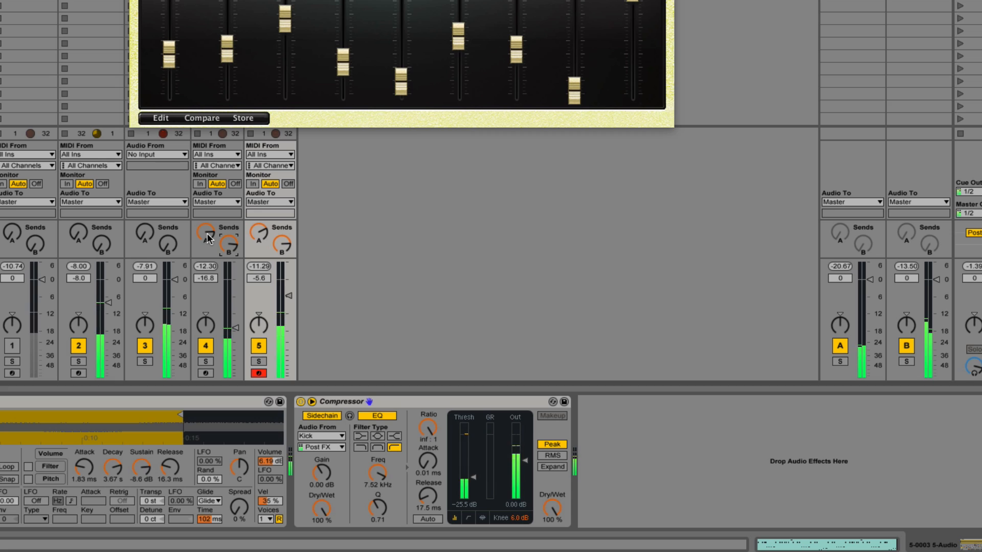